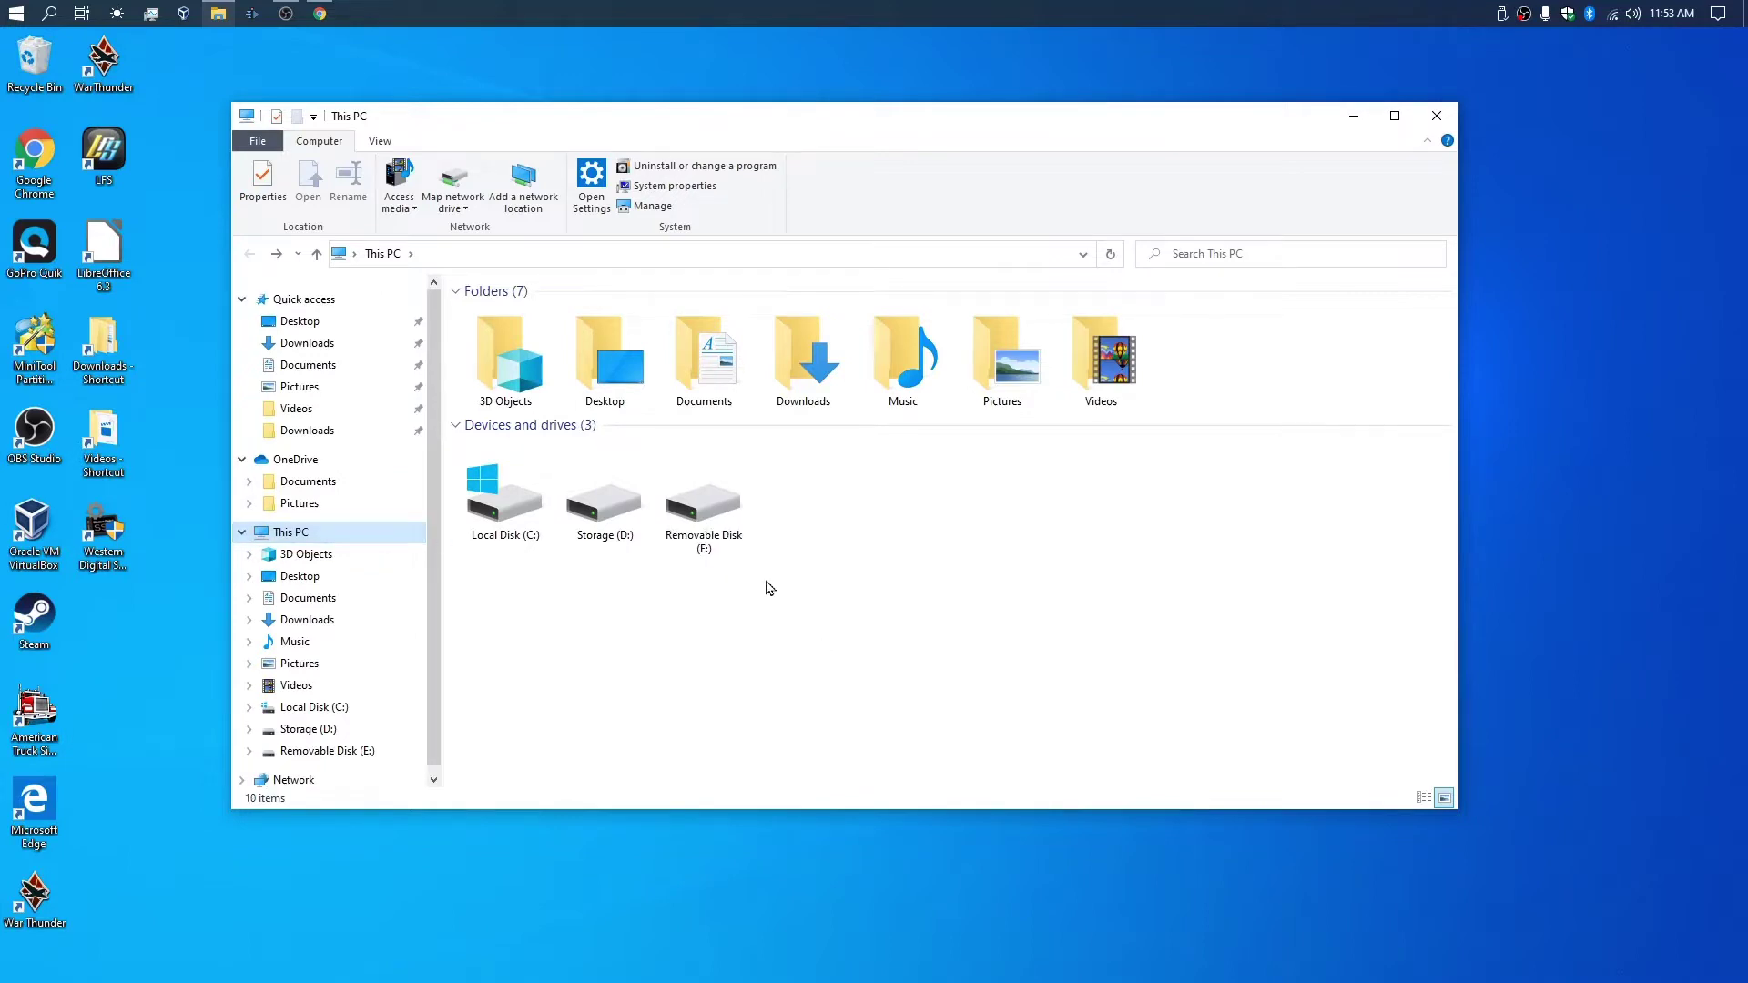
- Create a new folder with the default name on Removable Disk (E:) and open it
{"action": "double_click", "coordinate": [703, 503]}
{"action": "right_click", "coordinate": [655, 425]}
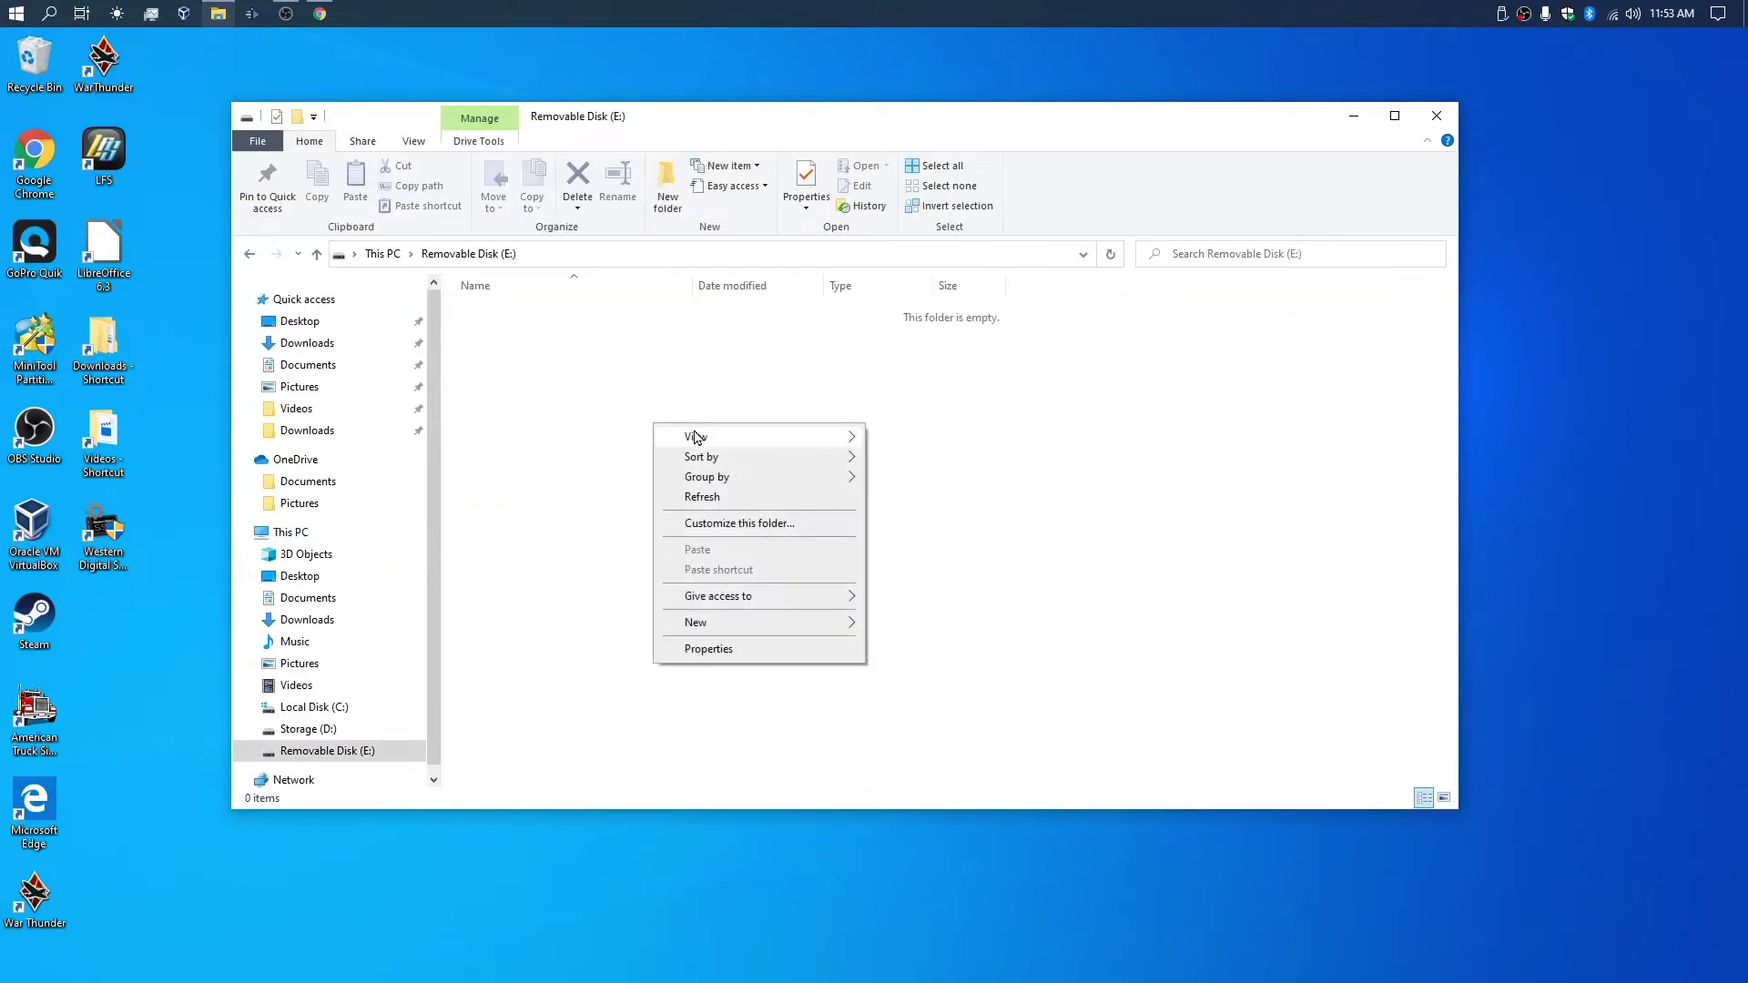
{"action": "mouse_move", "coordinate": [721, 601]}
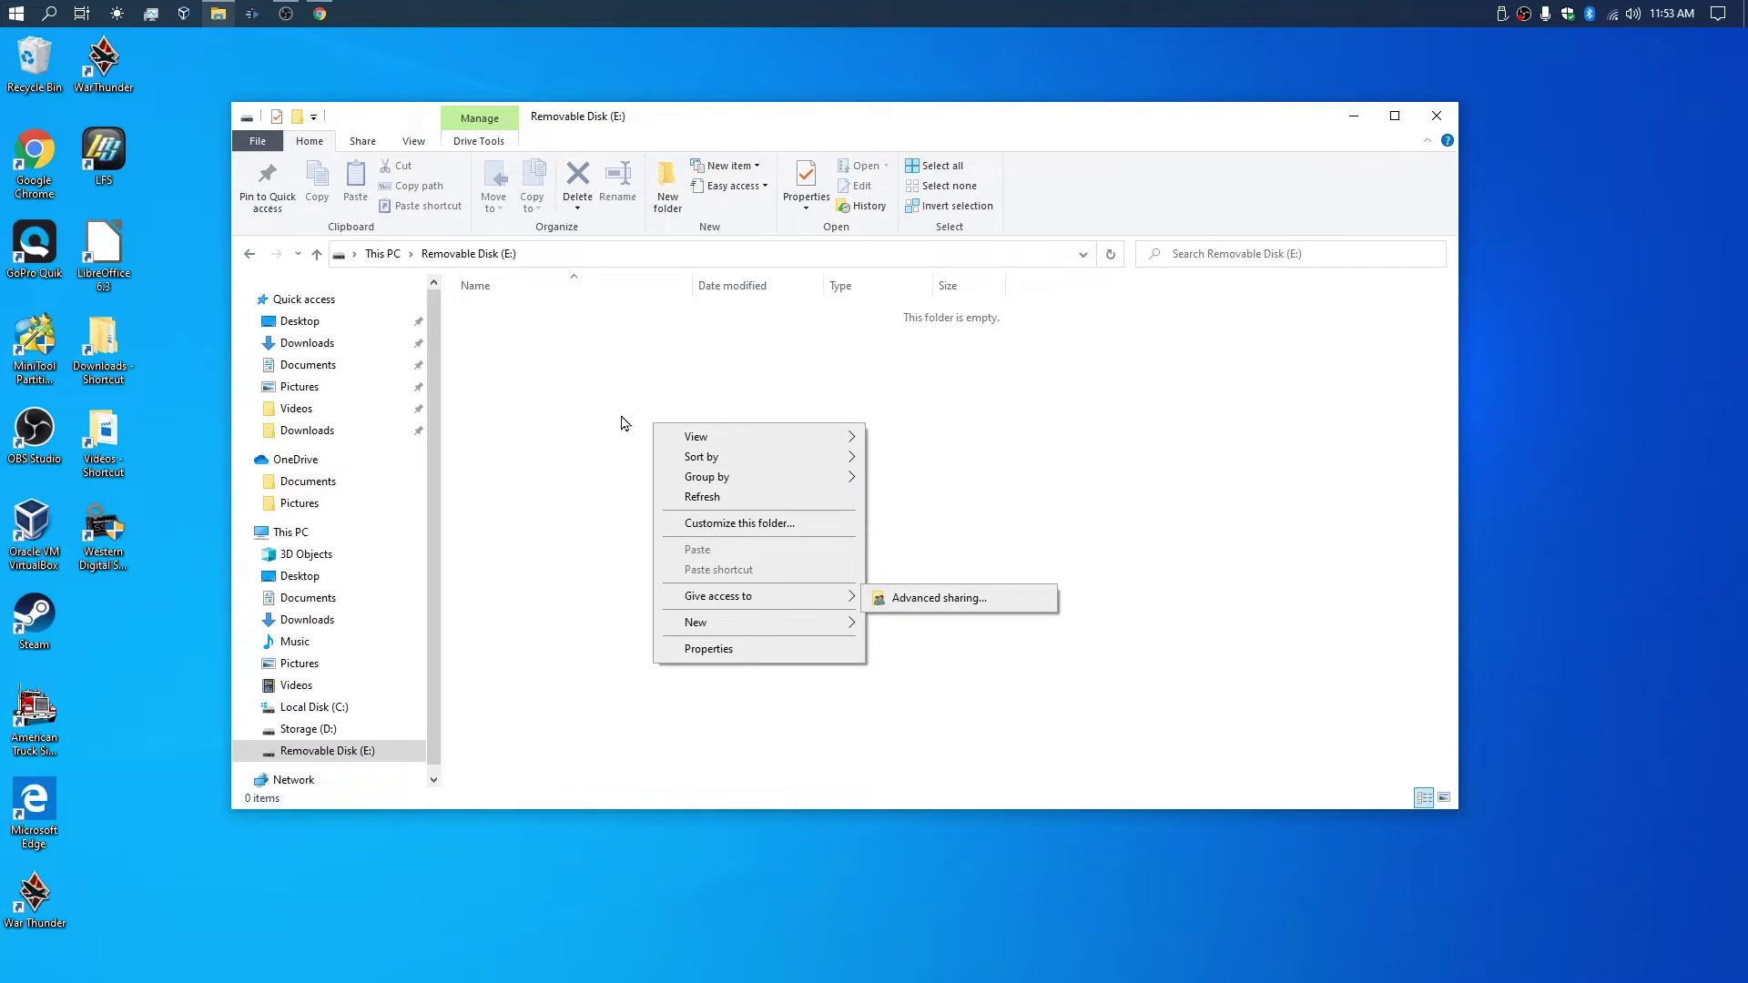
{"action": "mouse_move", "coordinate": [728, 466]}
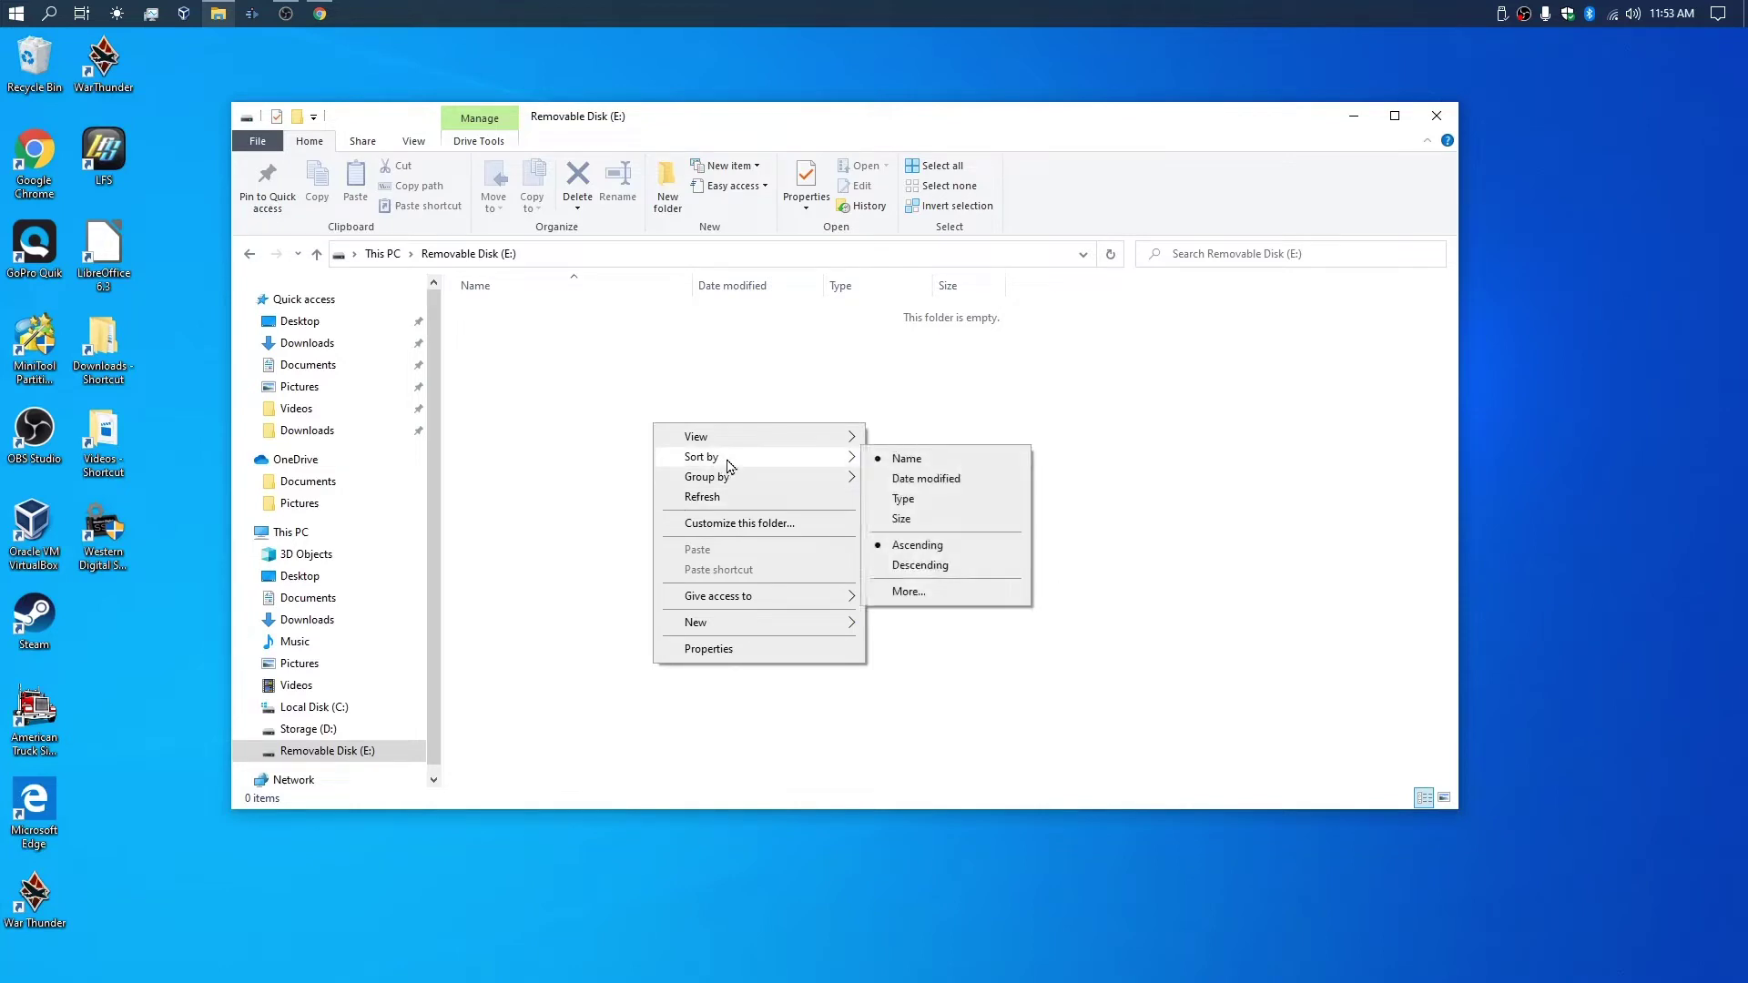
{"action": "mouse_move", "coordinate": [808, 625]}
{"action": "left_click", "coordinate": [910, 625]}
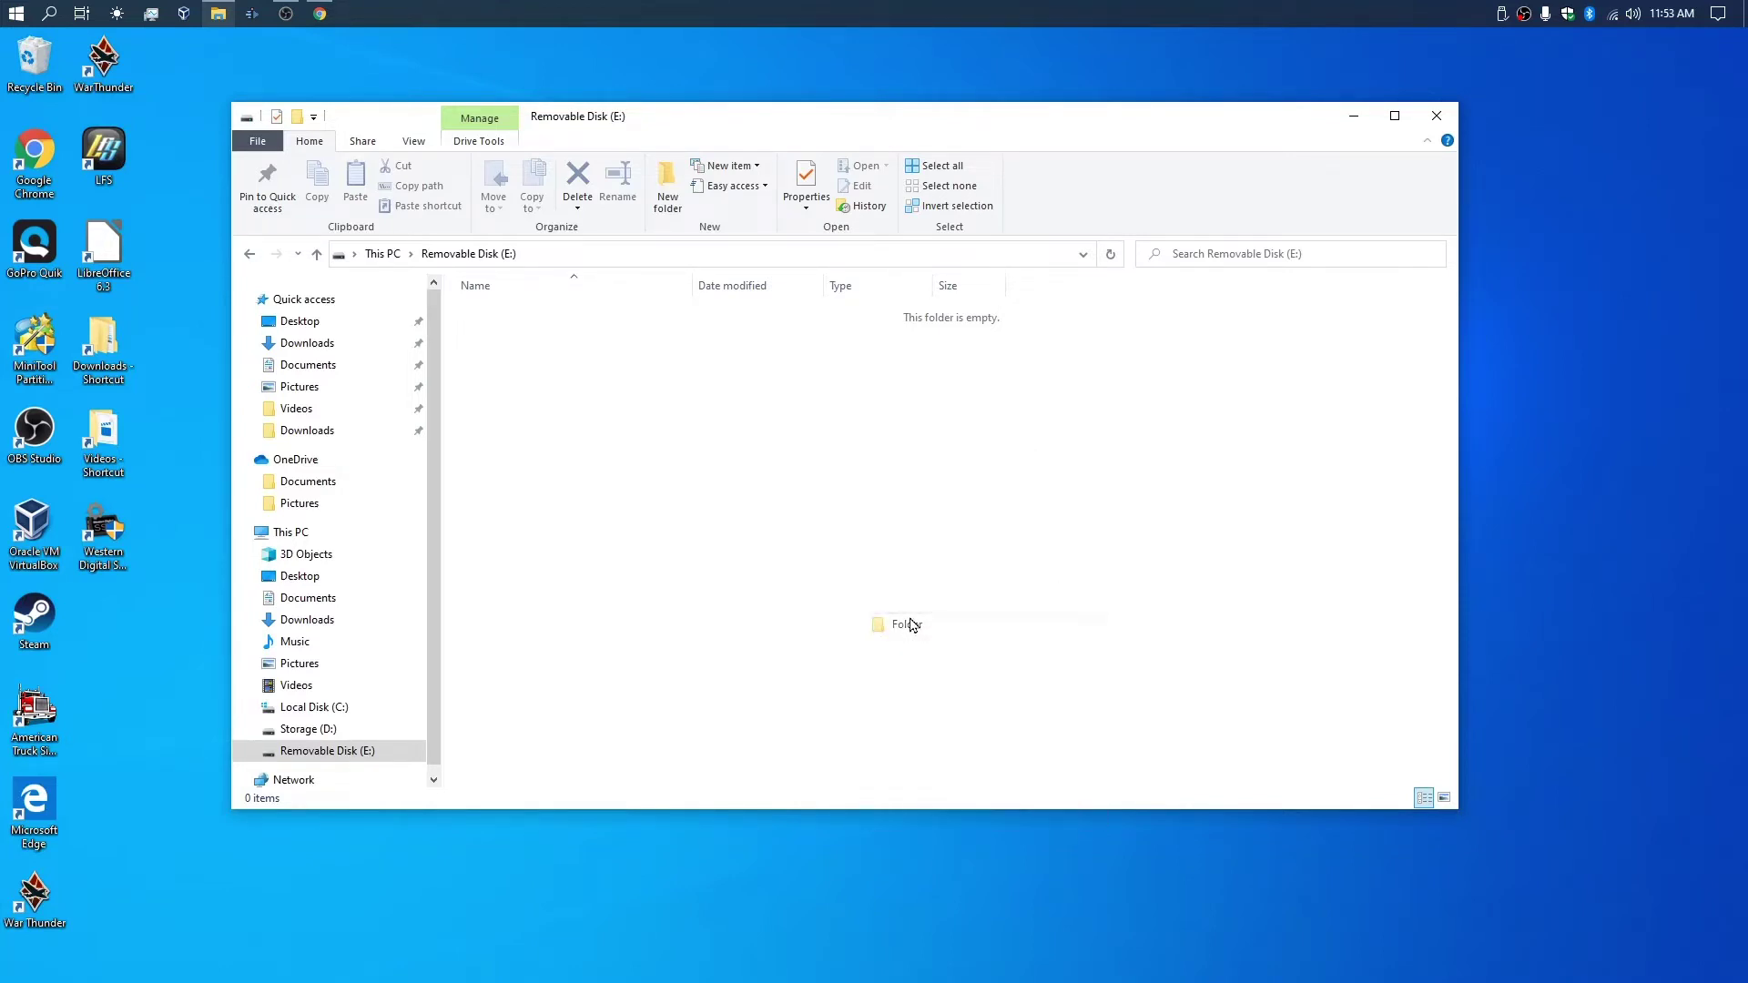
{"action": "left_click", "coordinate": [714, 514]}
{"action": "double_click", "coordinate": [528, 312]}
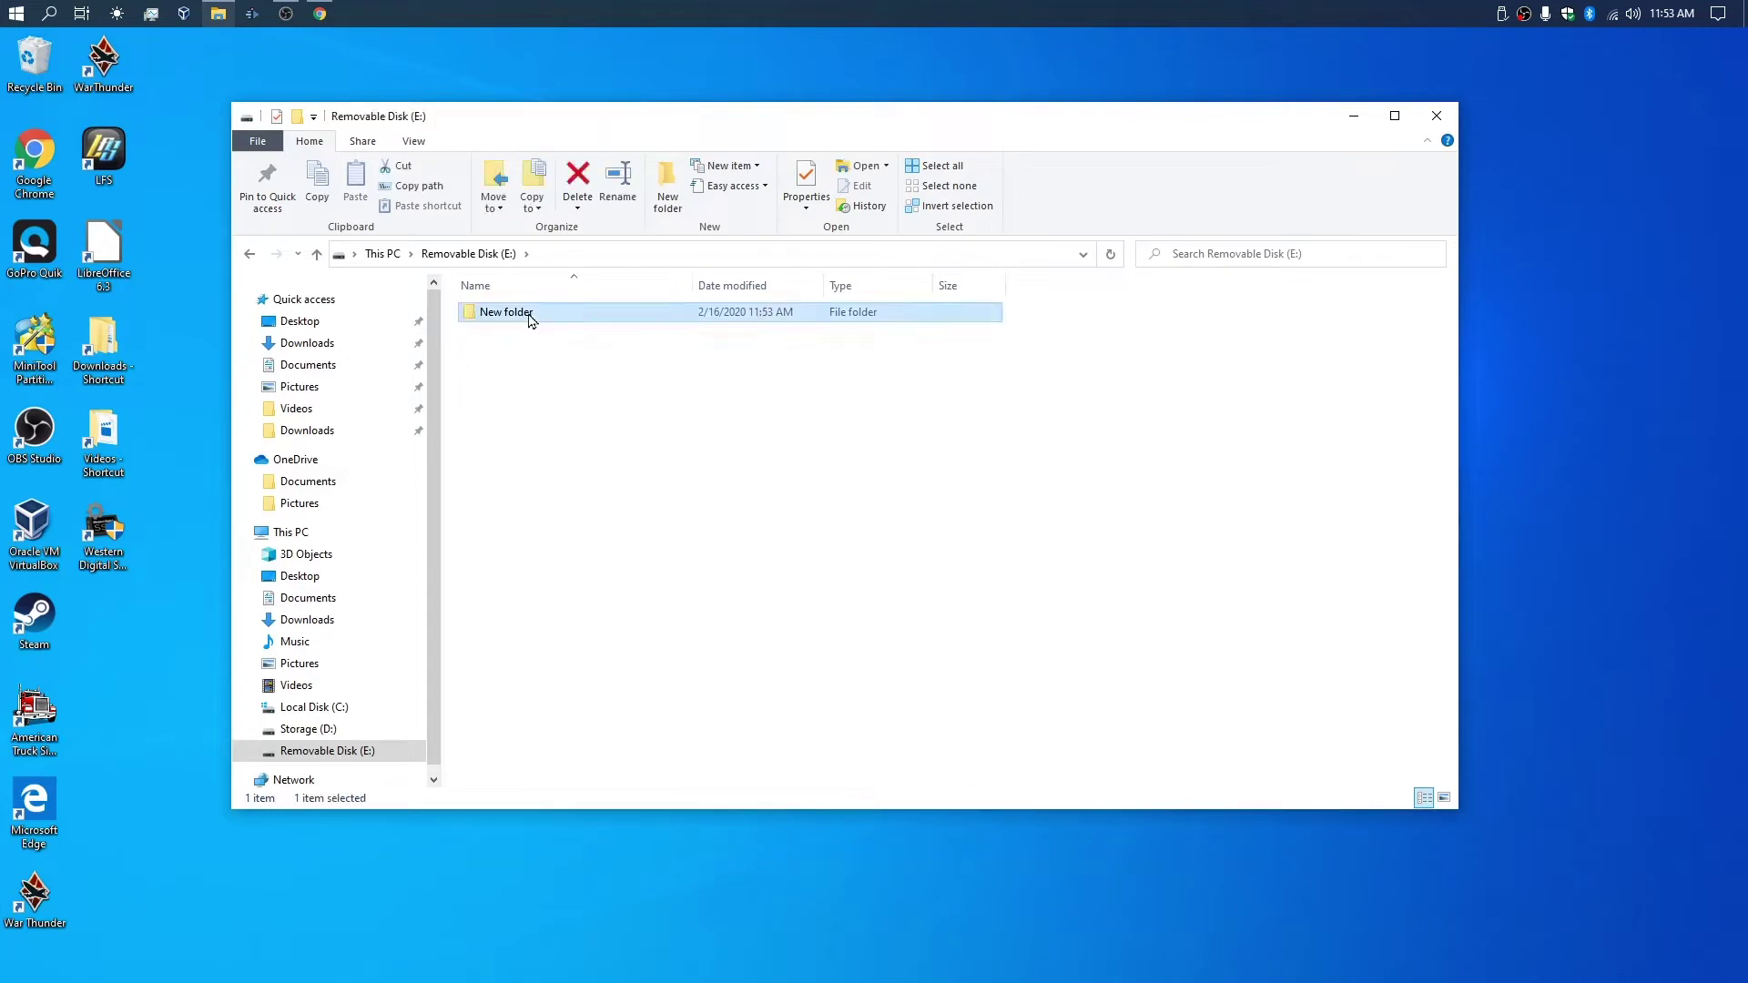
- Check Removable Disk (E:) among the drives under This PC, and close File Explorer
{"action": "left_click", "coordinate": [307, 535]}
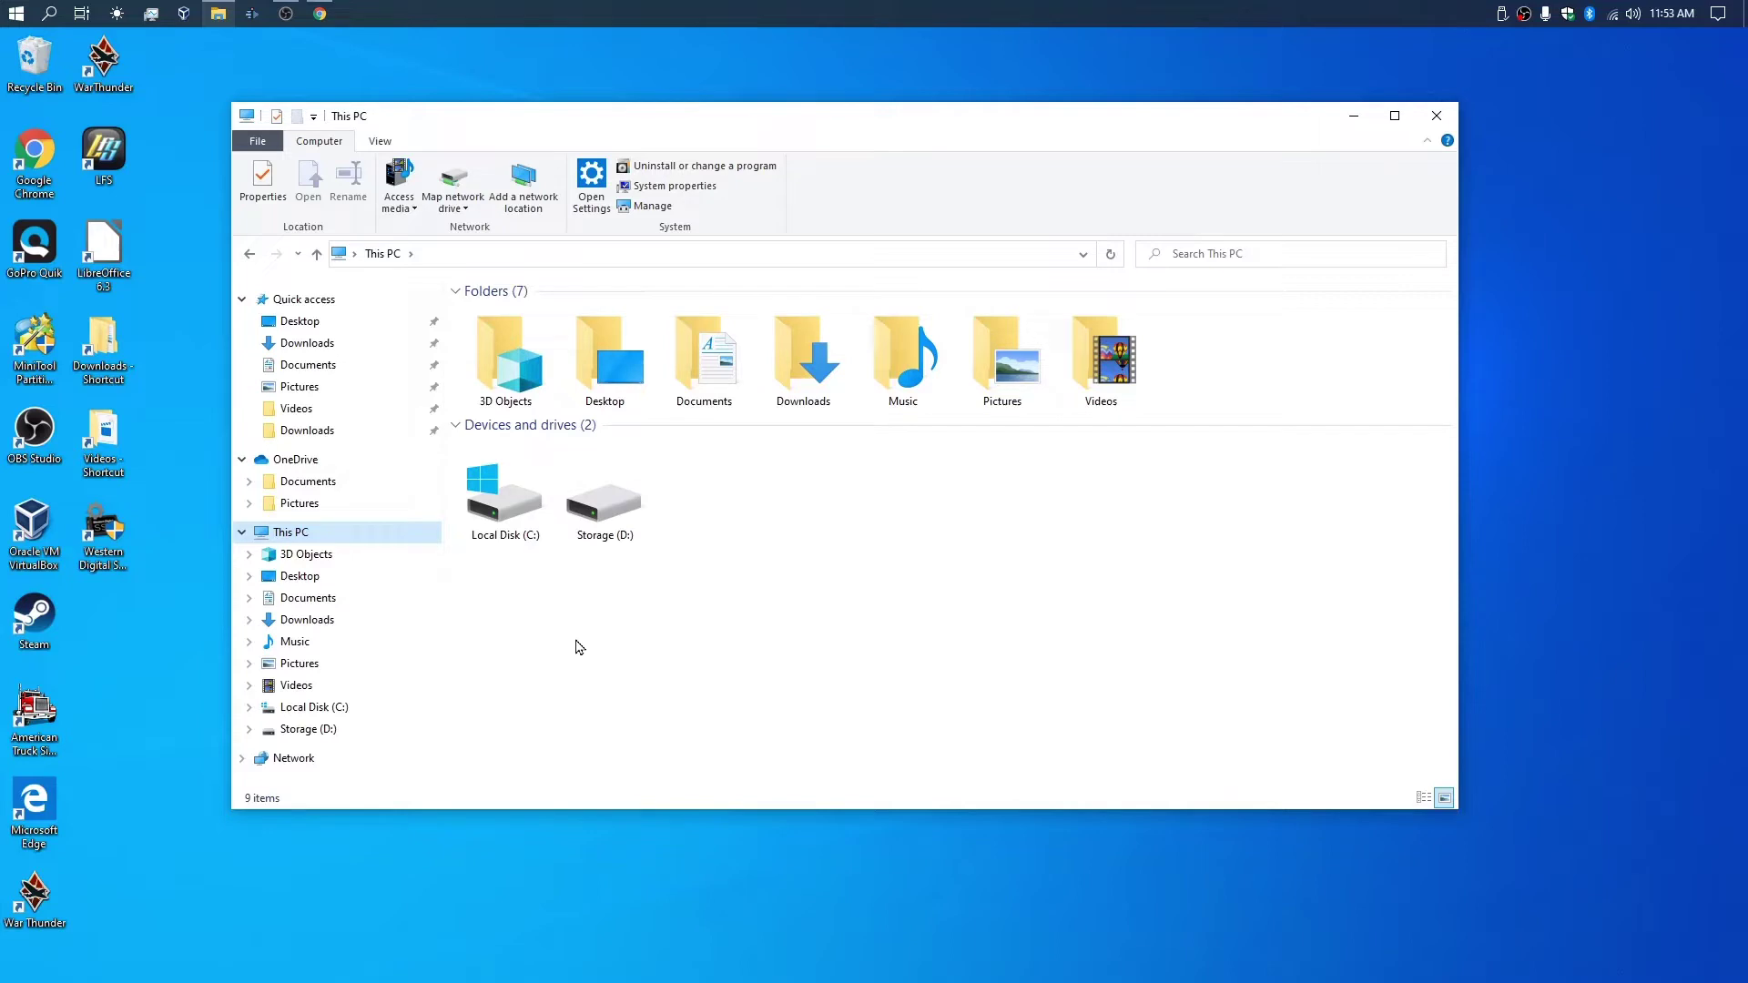
{"action": "double_click", "coordinate": [701, 505]}
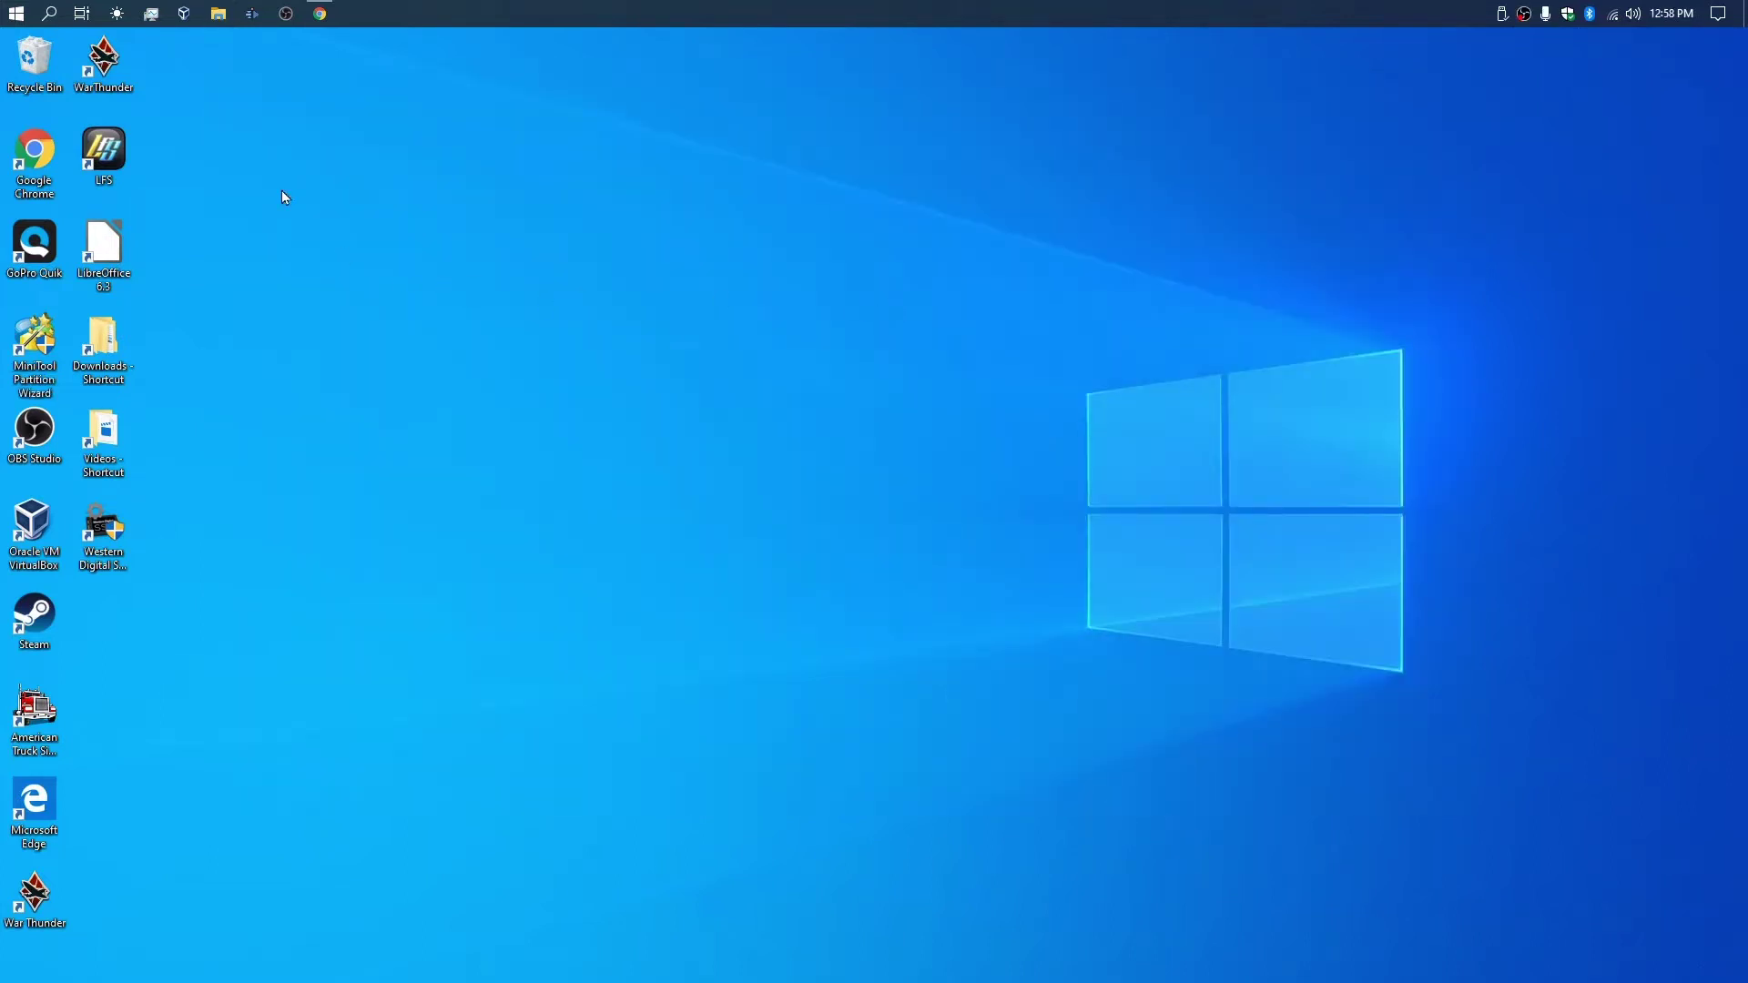
{"action": "left_click", "coordinate": [215, 16]}
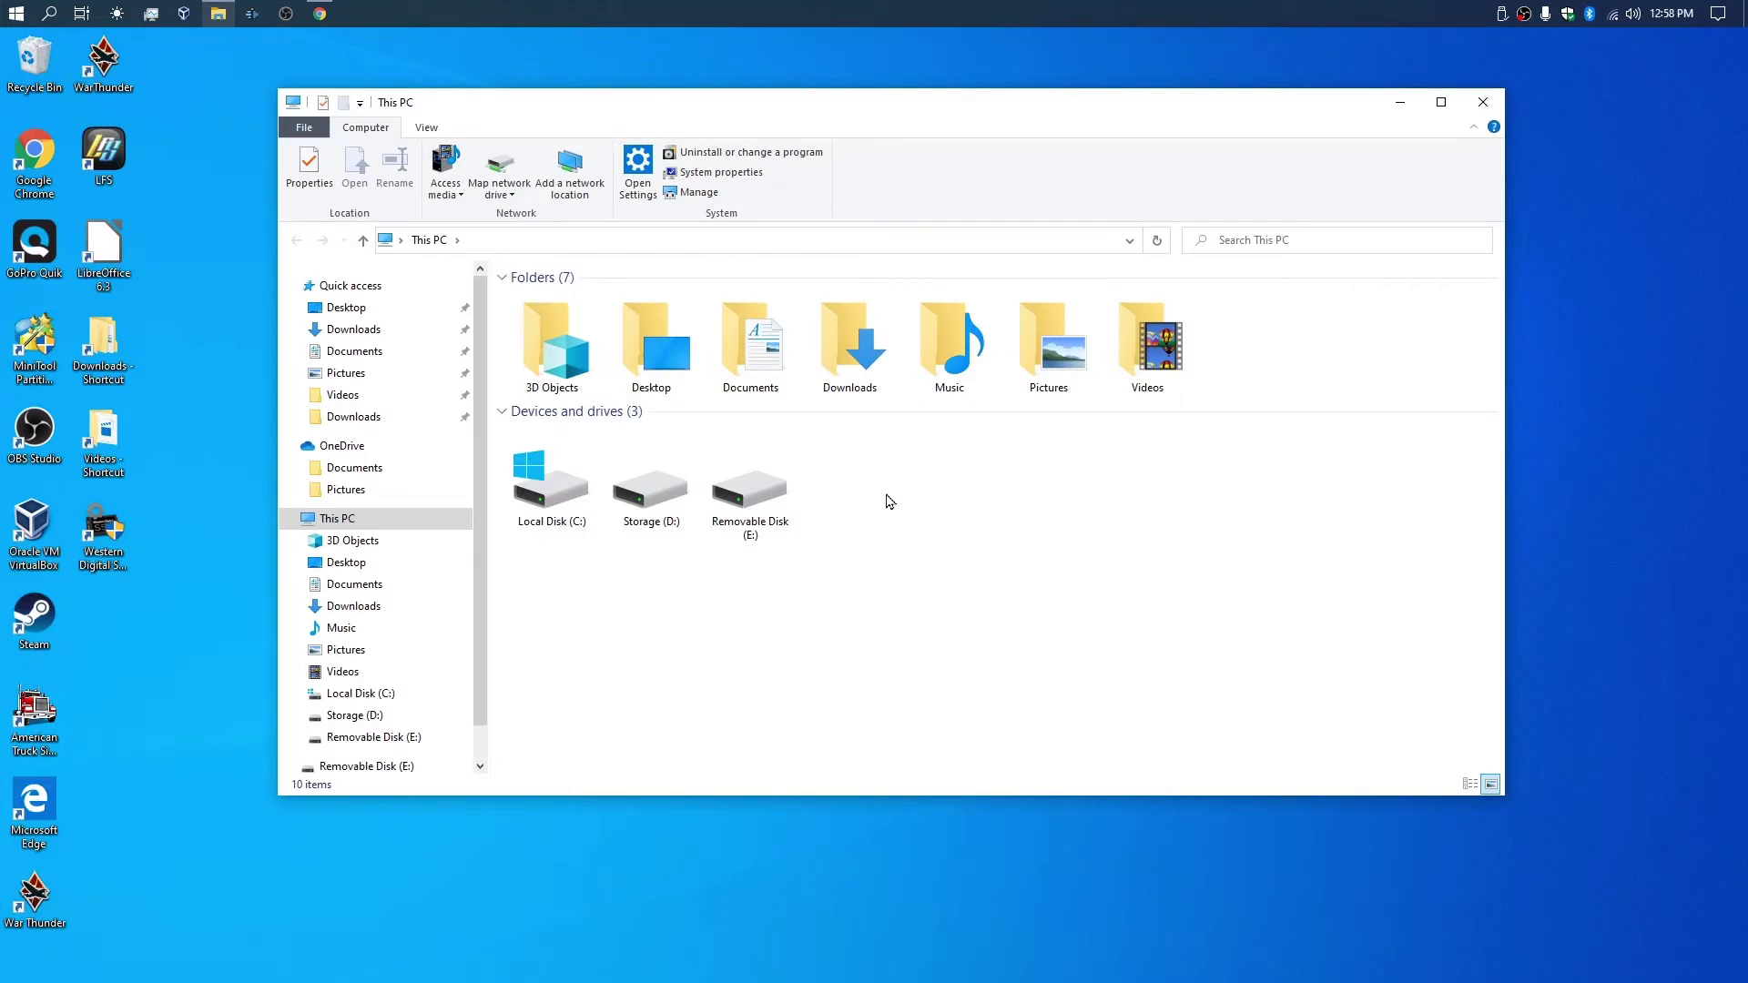
{"action": "left_click", "coordinate": [1484, 110]}
- Open Disk Management and examine the operations offered for the 14.41 GB volume on removable Disk 2
{"action": "right_click", "coordinate": [16, 14]}
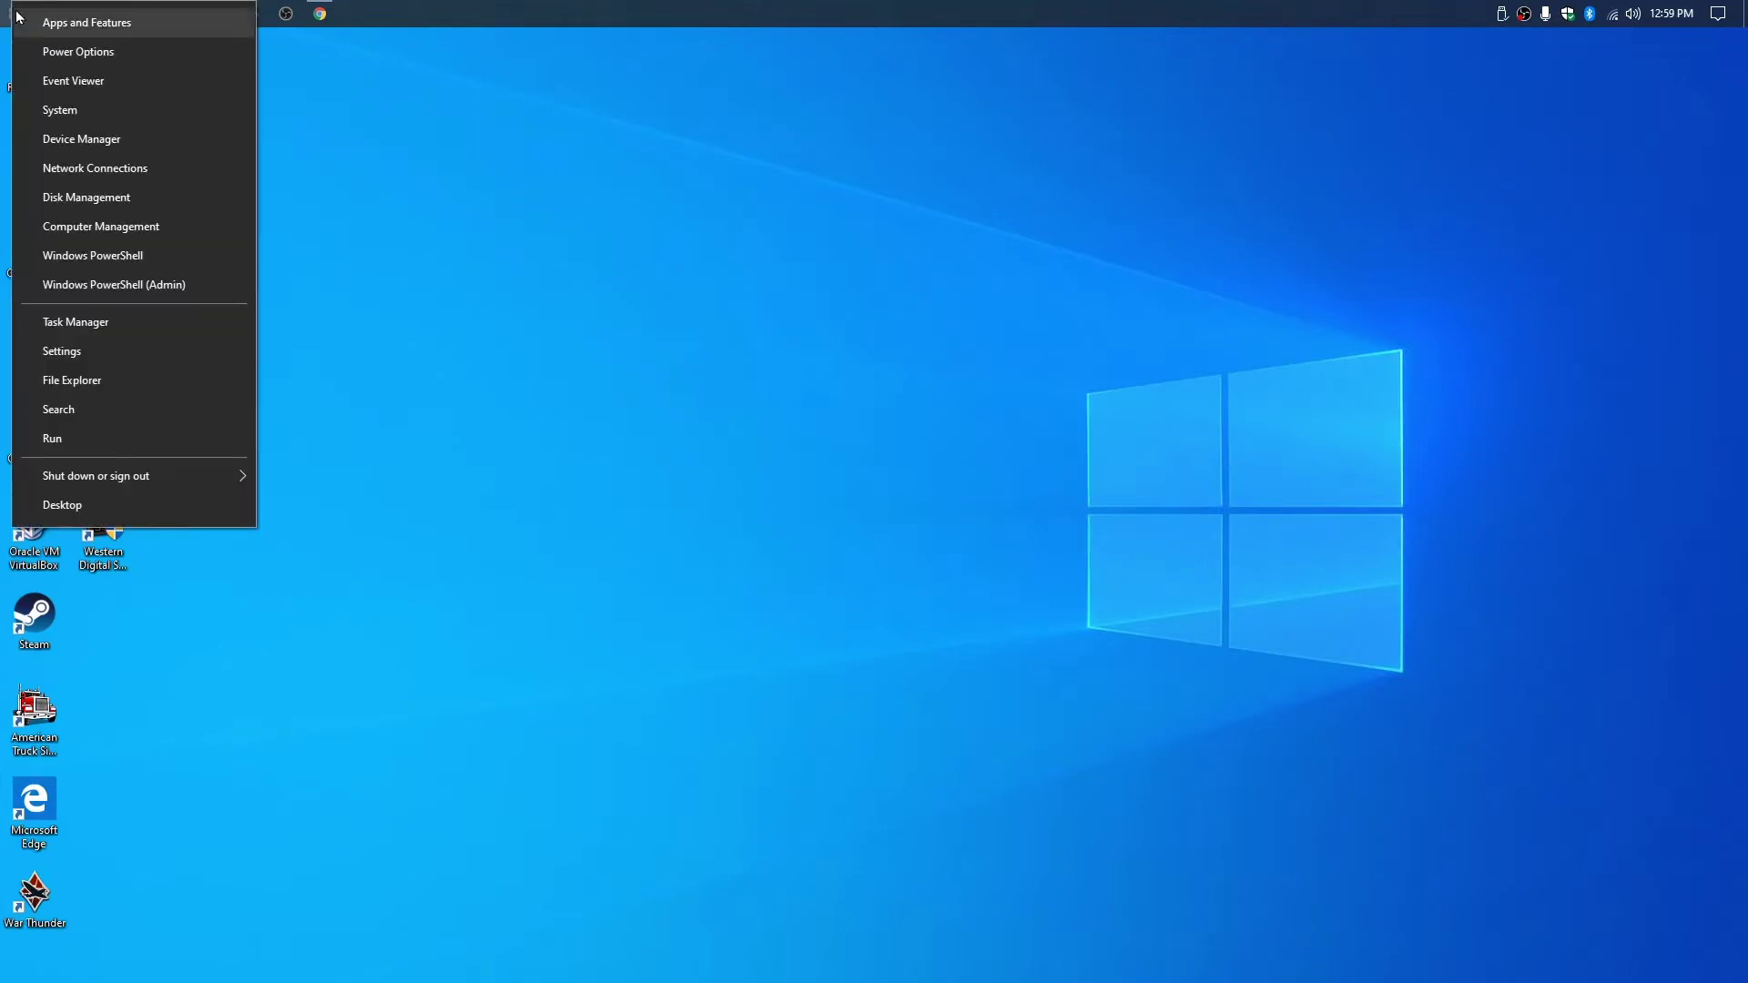
{"action": "left_click", "coordinate": [91, 200]}
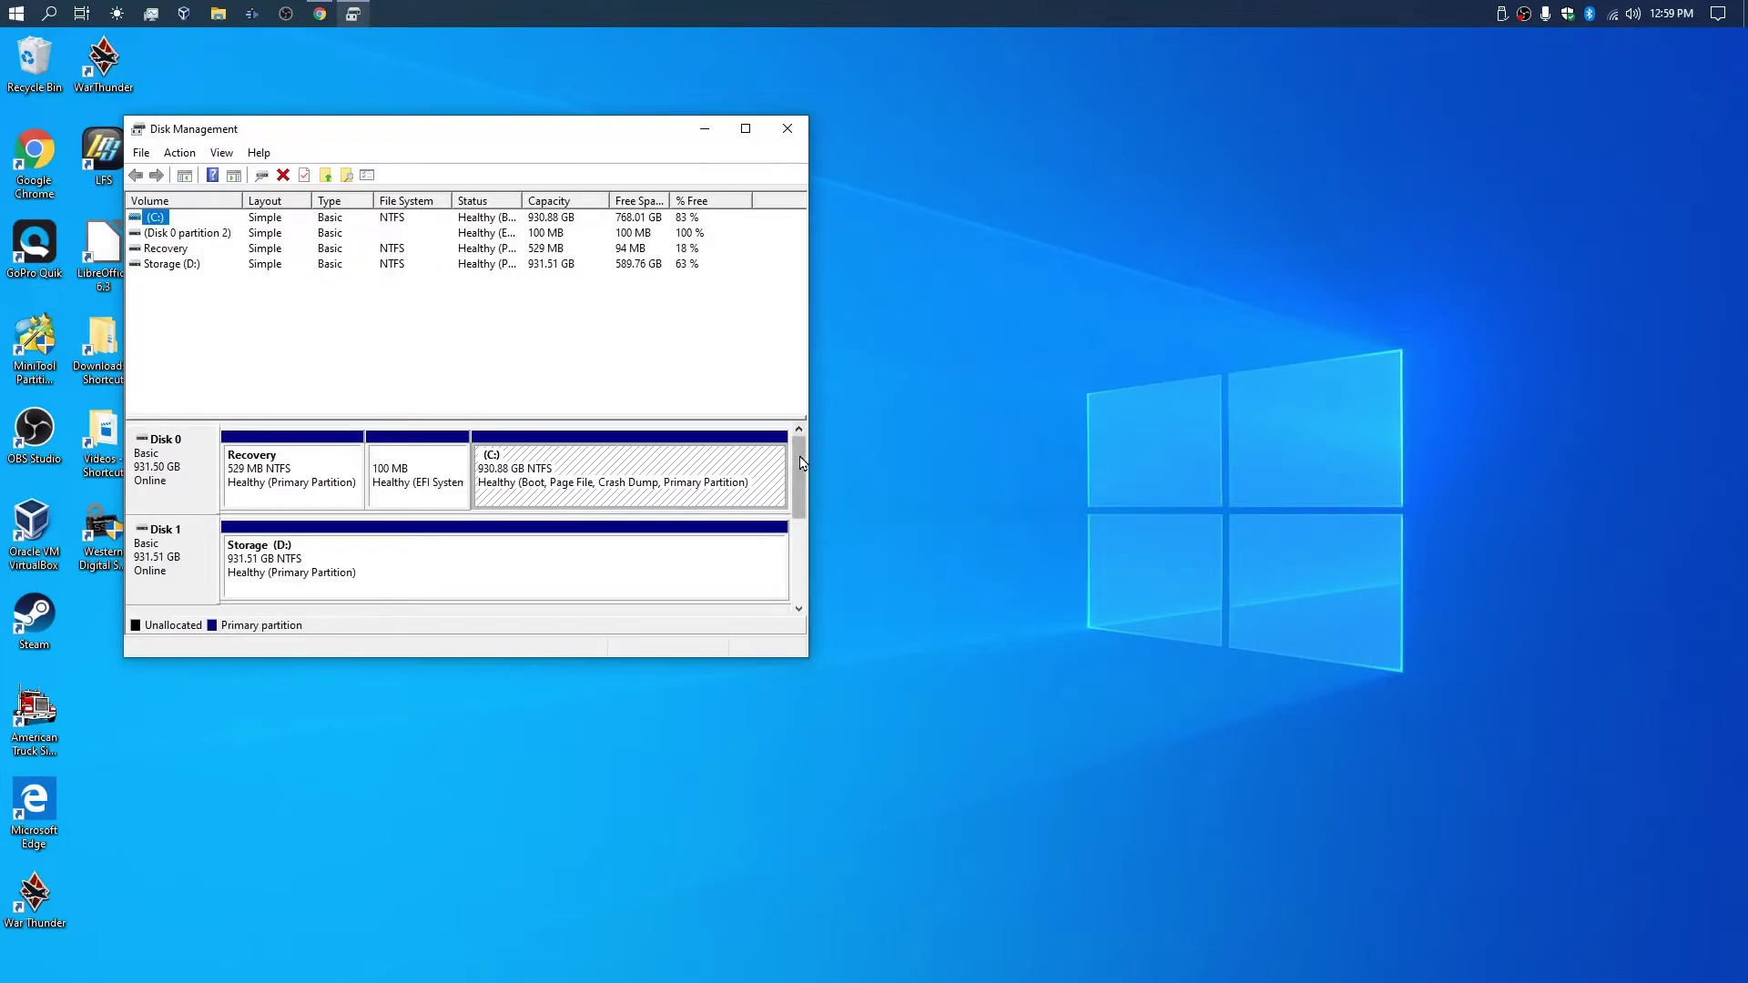
{"action": "left_click", "coordinate": [801, 553]}
{"action": "left_click", "coordinate": [464, 506]}
{"action": "right_click", "coordinate": [418, 482]}
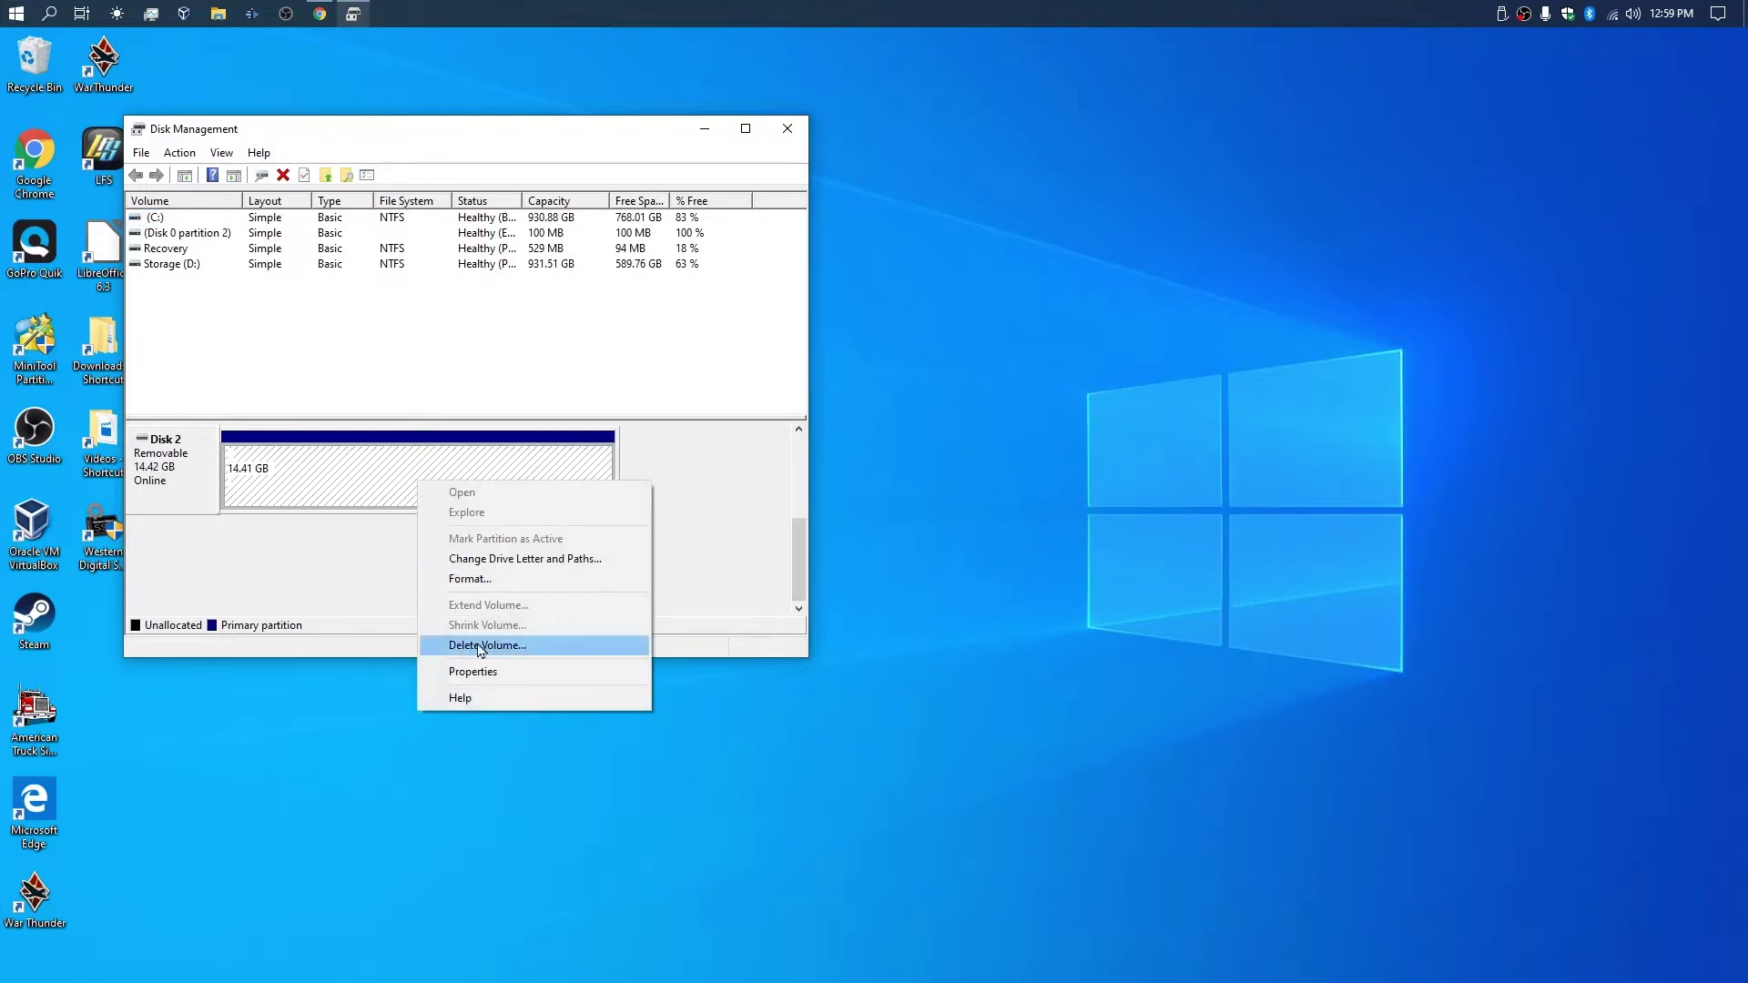
{"action": "left_click", "coordinate": [334, 598]}
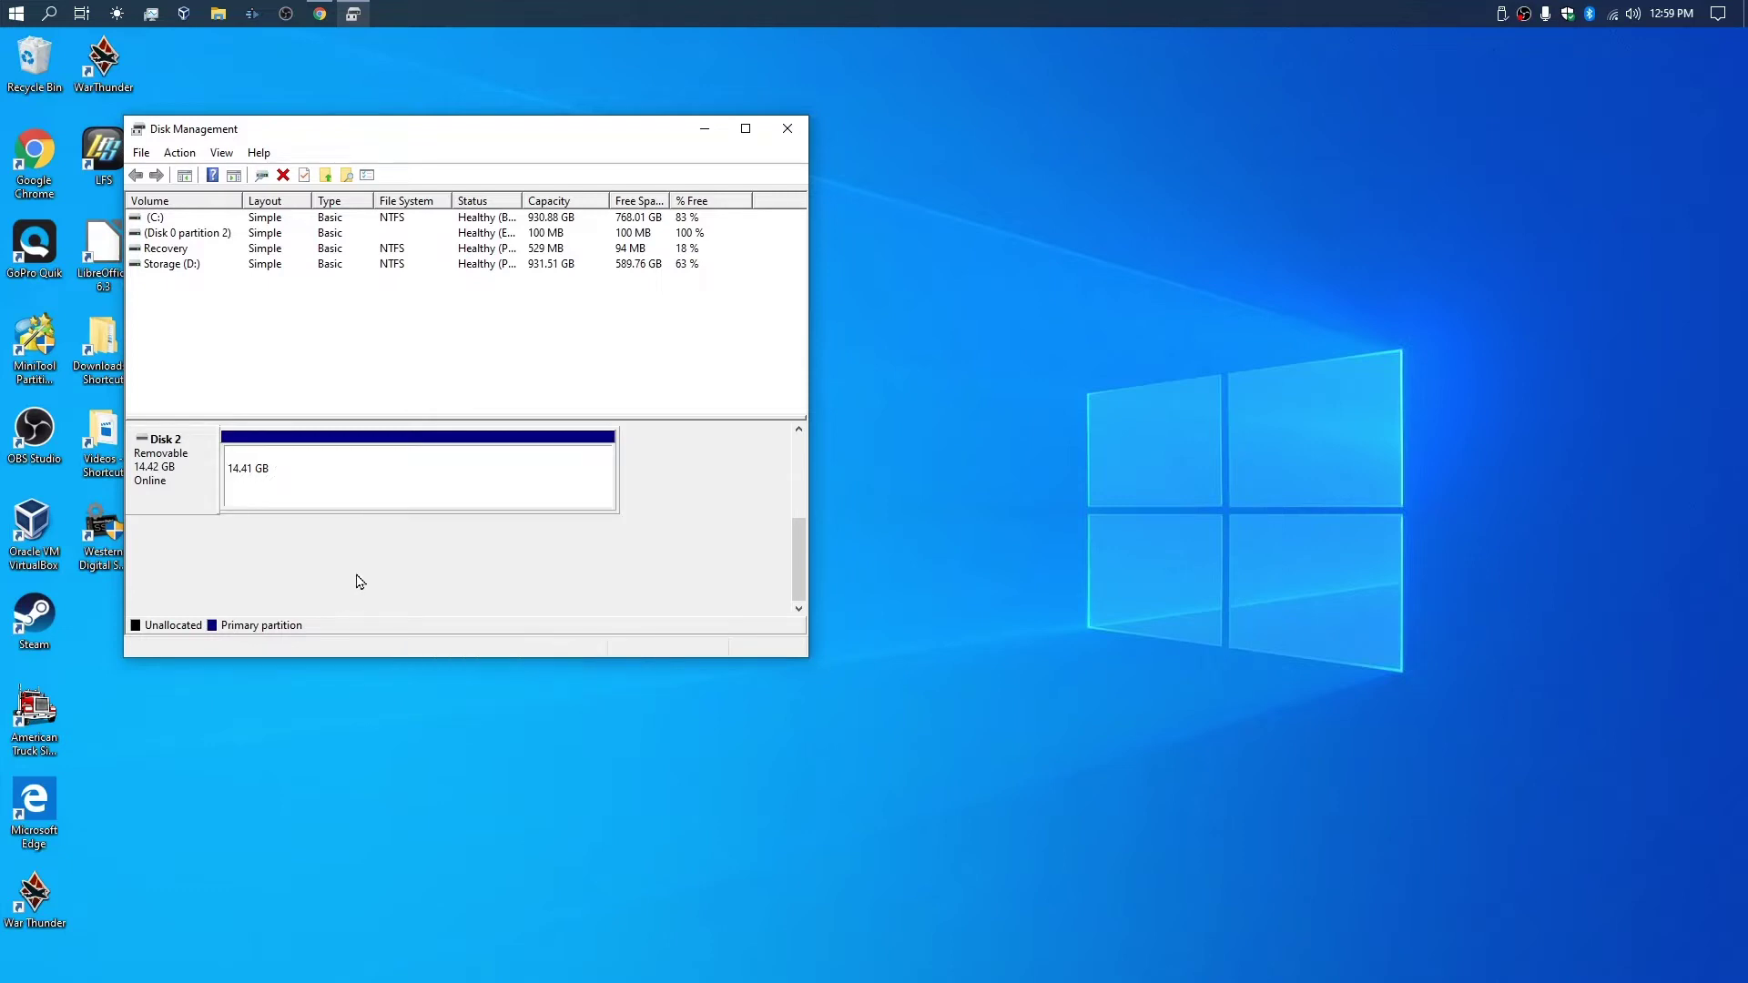
- Find the Windows Explorer process in Task Manager, view its restart and end-task options, and close Task Manager
{"action": "left_click", "coordinate": [151, 14]}
{"action": "left_click", "coordinate": [820, 123]}
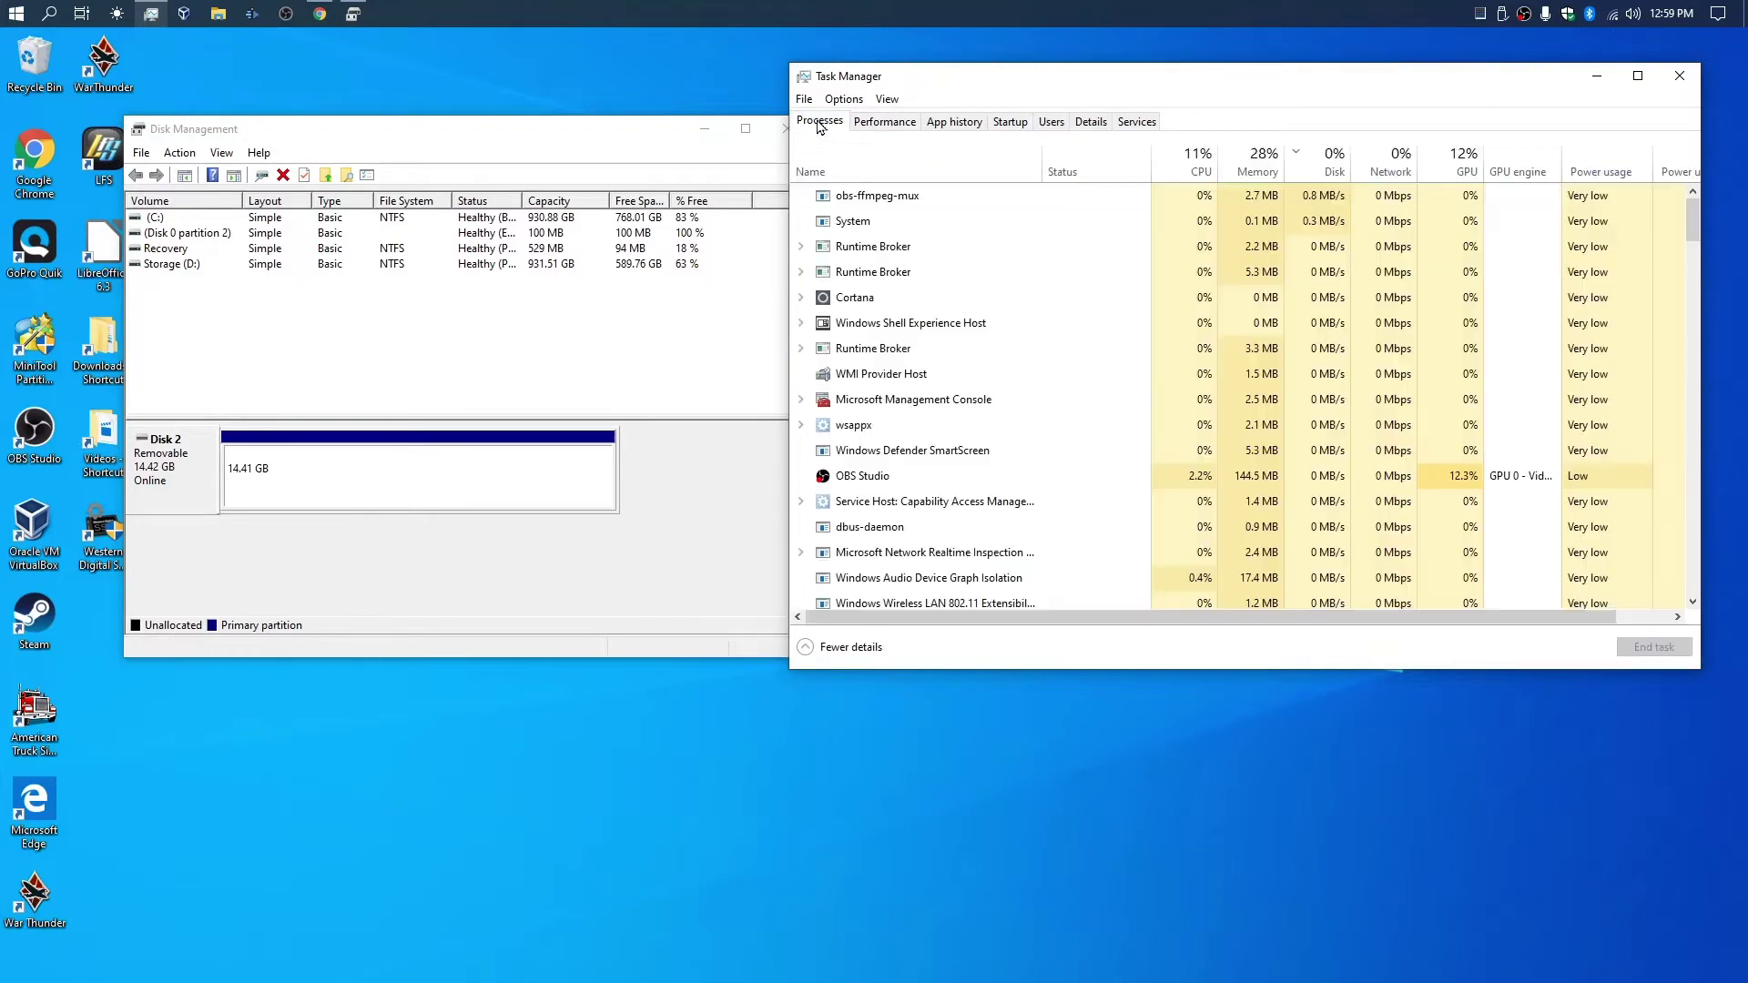
{"action": "scroll", "coordinate": [911, 419], "scroll_direction": "down", "scroll_amount": 4}
{"action": "left_click", "coordinate": [870, 332]}
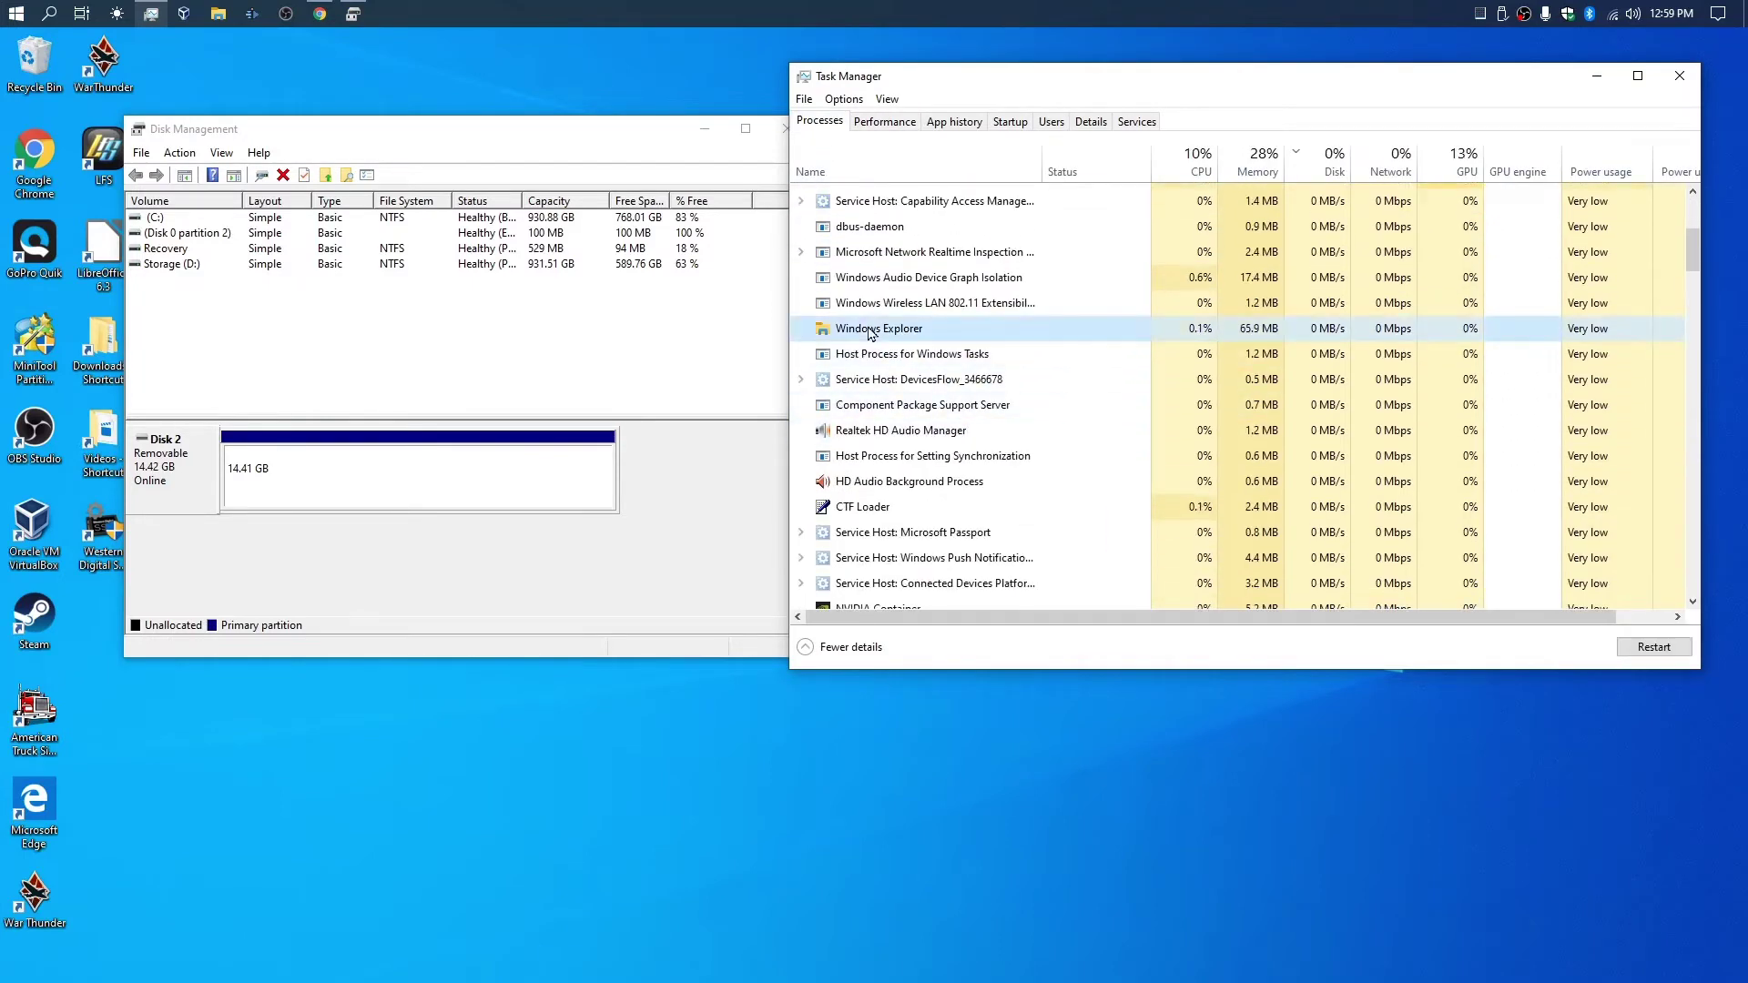
{"action": "right_click", "coordinate": [888, 329]}
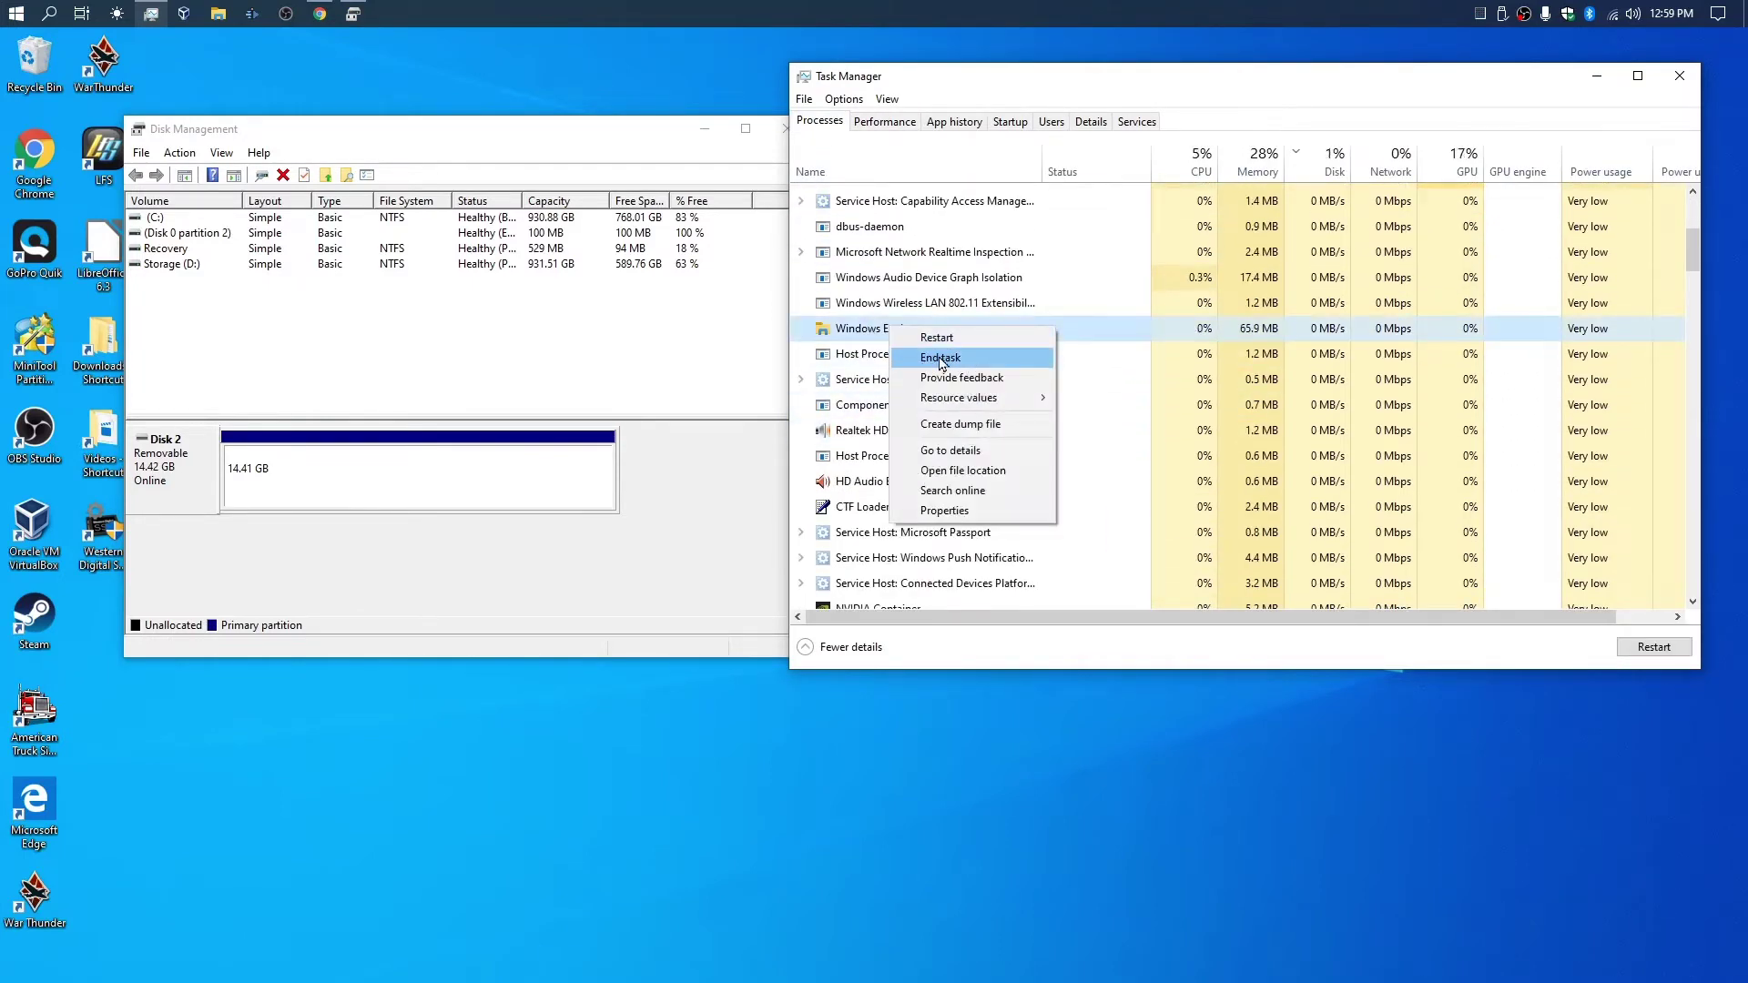
{"action": "left_click", "coordinate": [845, 336]}
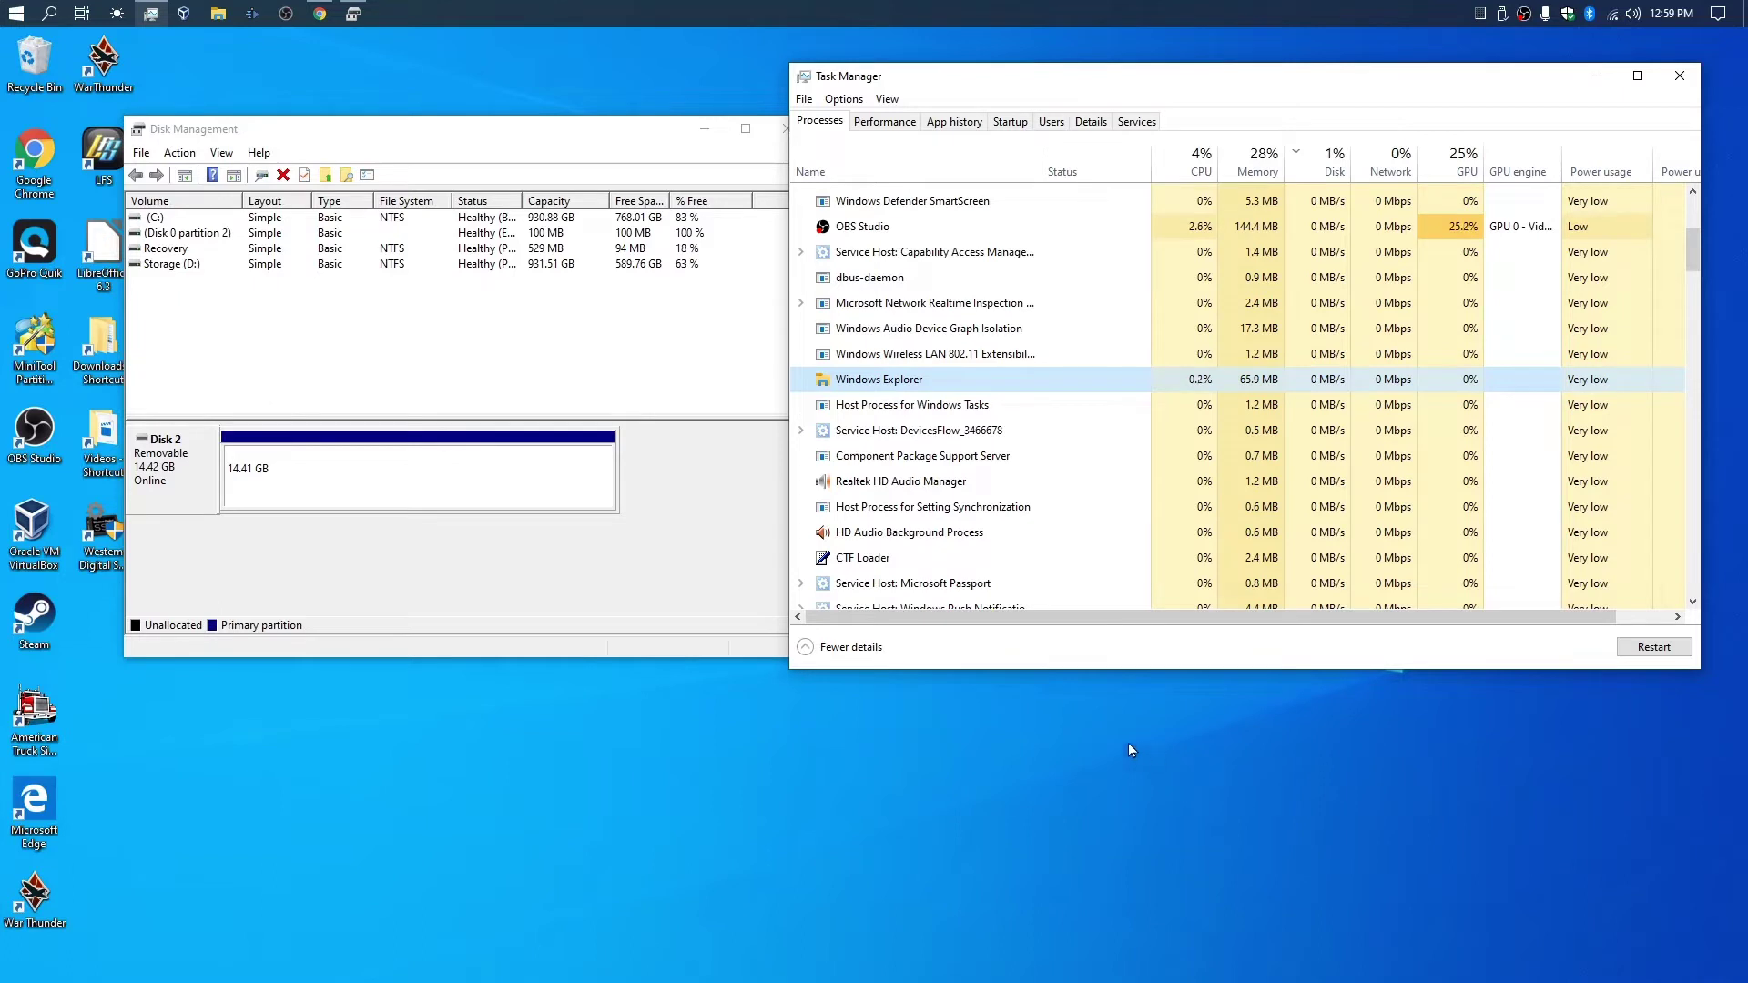
{"action": "left_click", "coordinate": [1675, 82]}
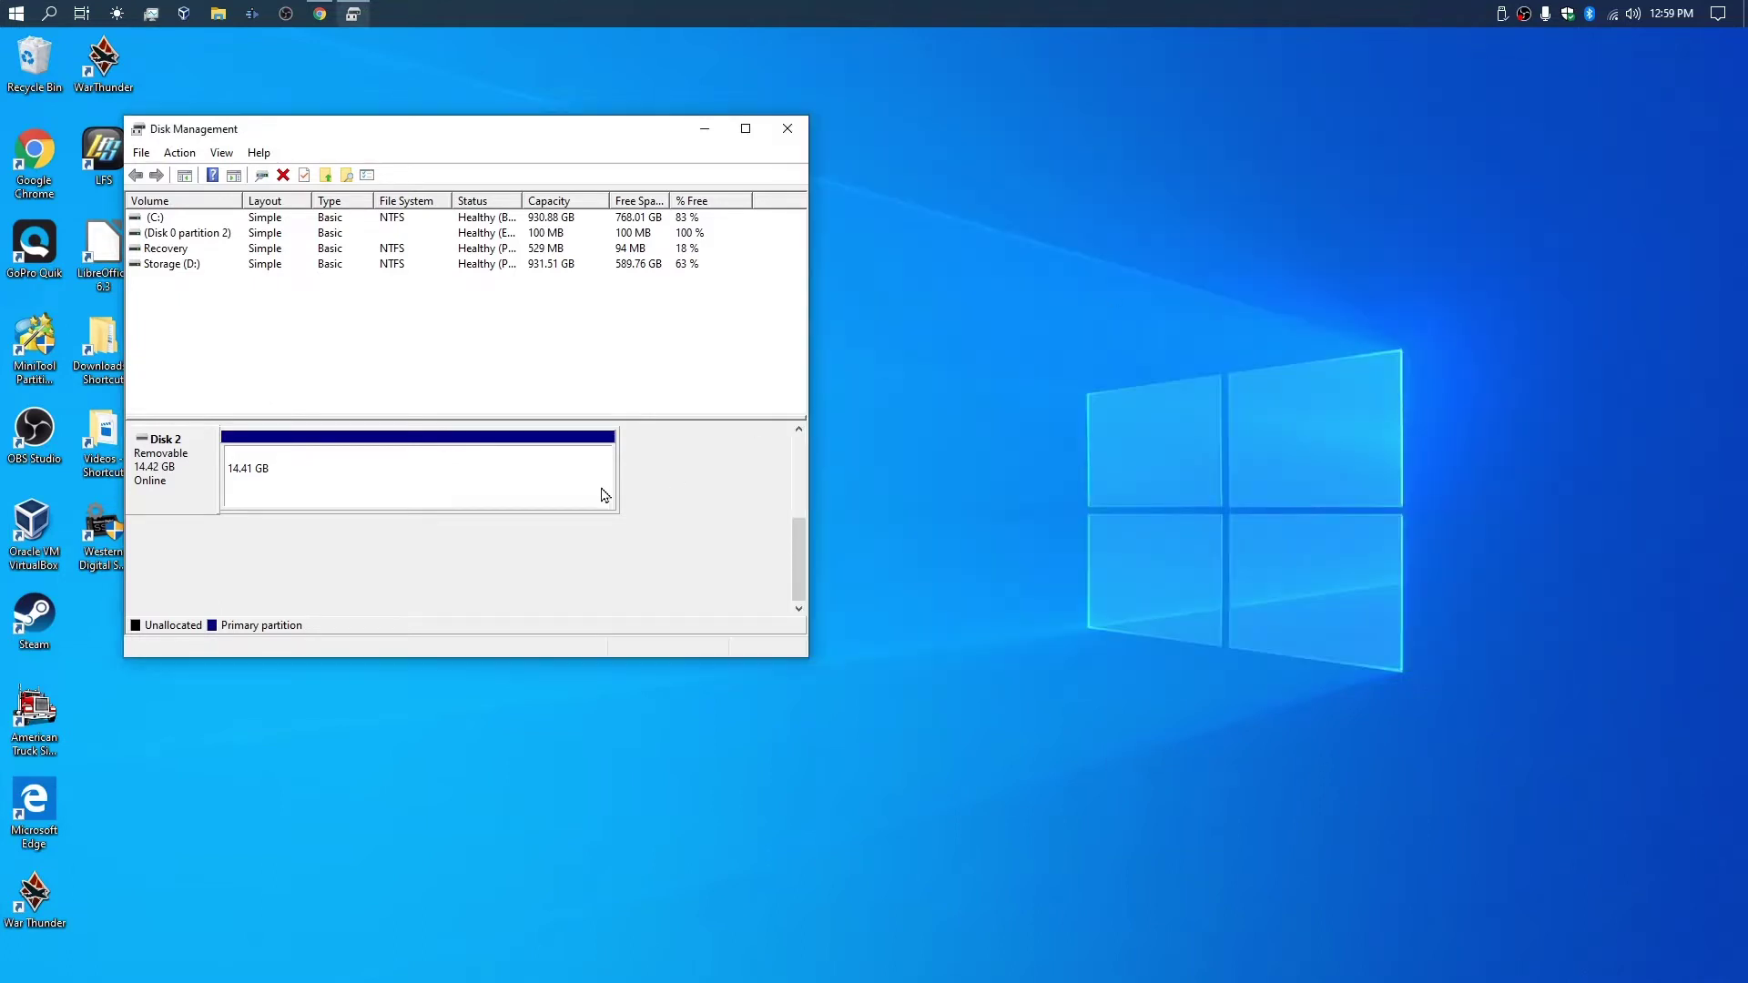
- Compare the disk-level options of removable Disk 2 with those of Disk 1 in Disk Management
{"action": "left_click", "coordinate": [273, 475]}
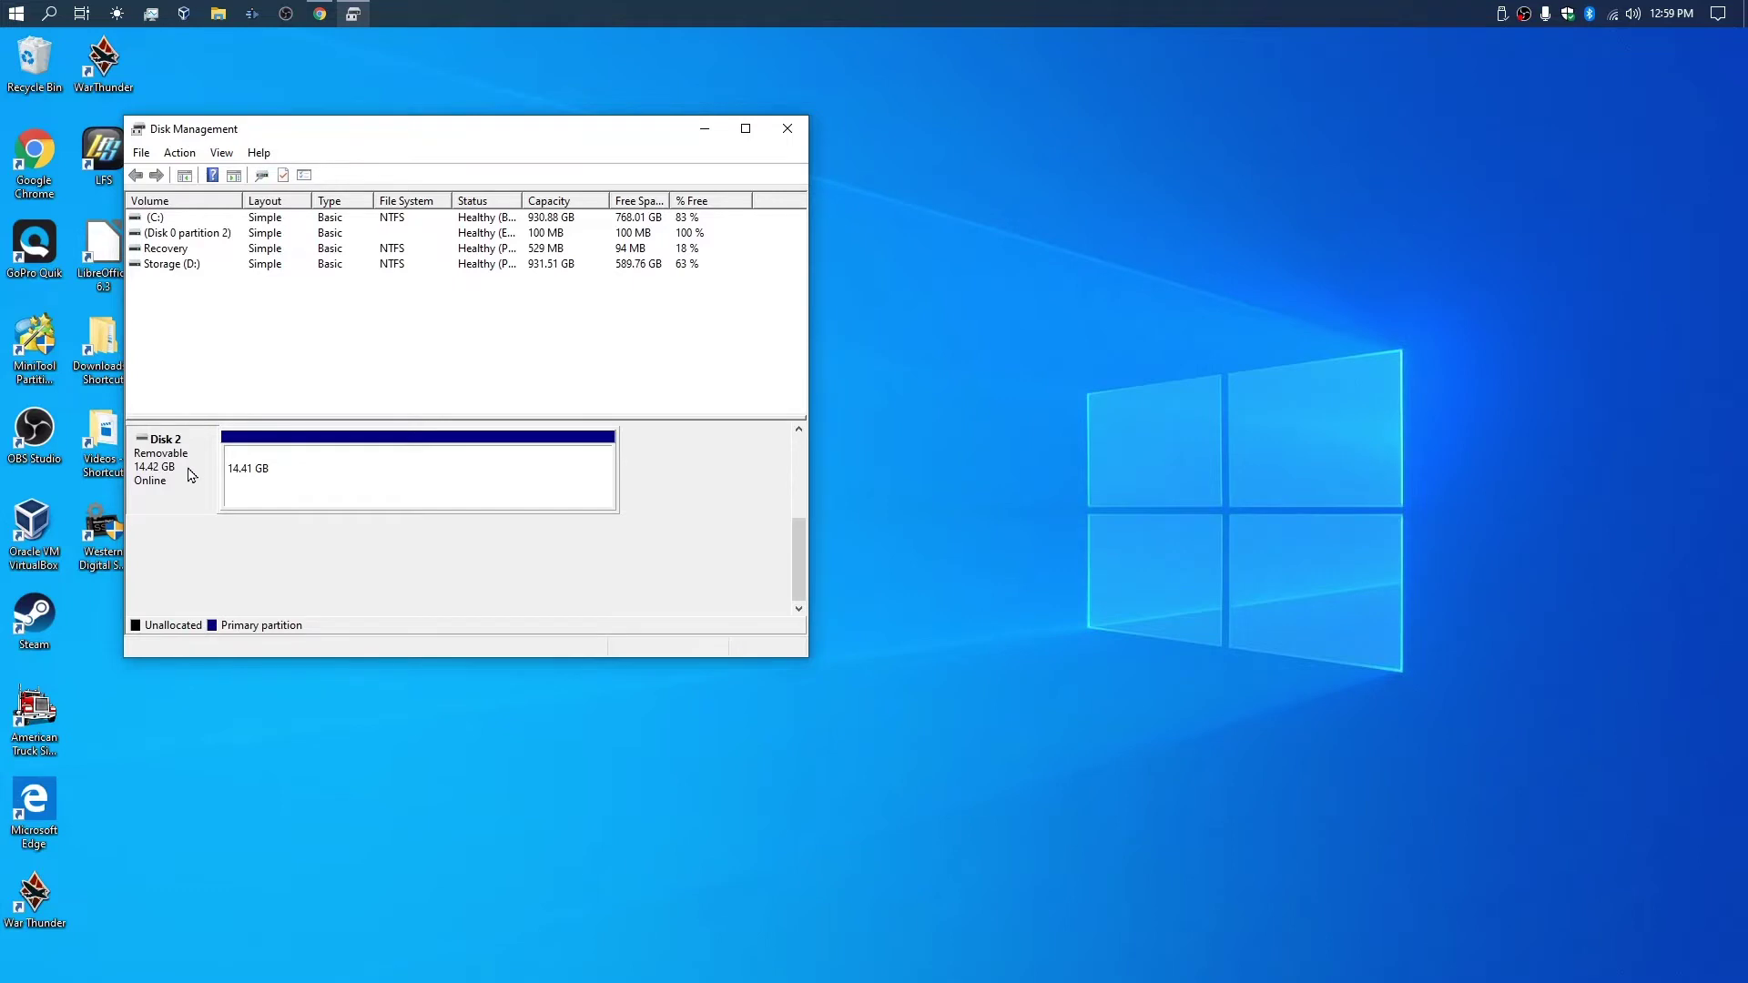
{"action": "left_click", "coordinate": [293, 477]}
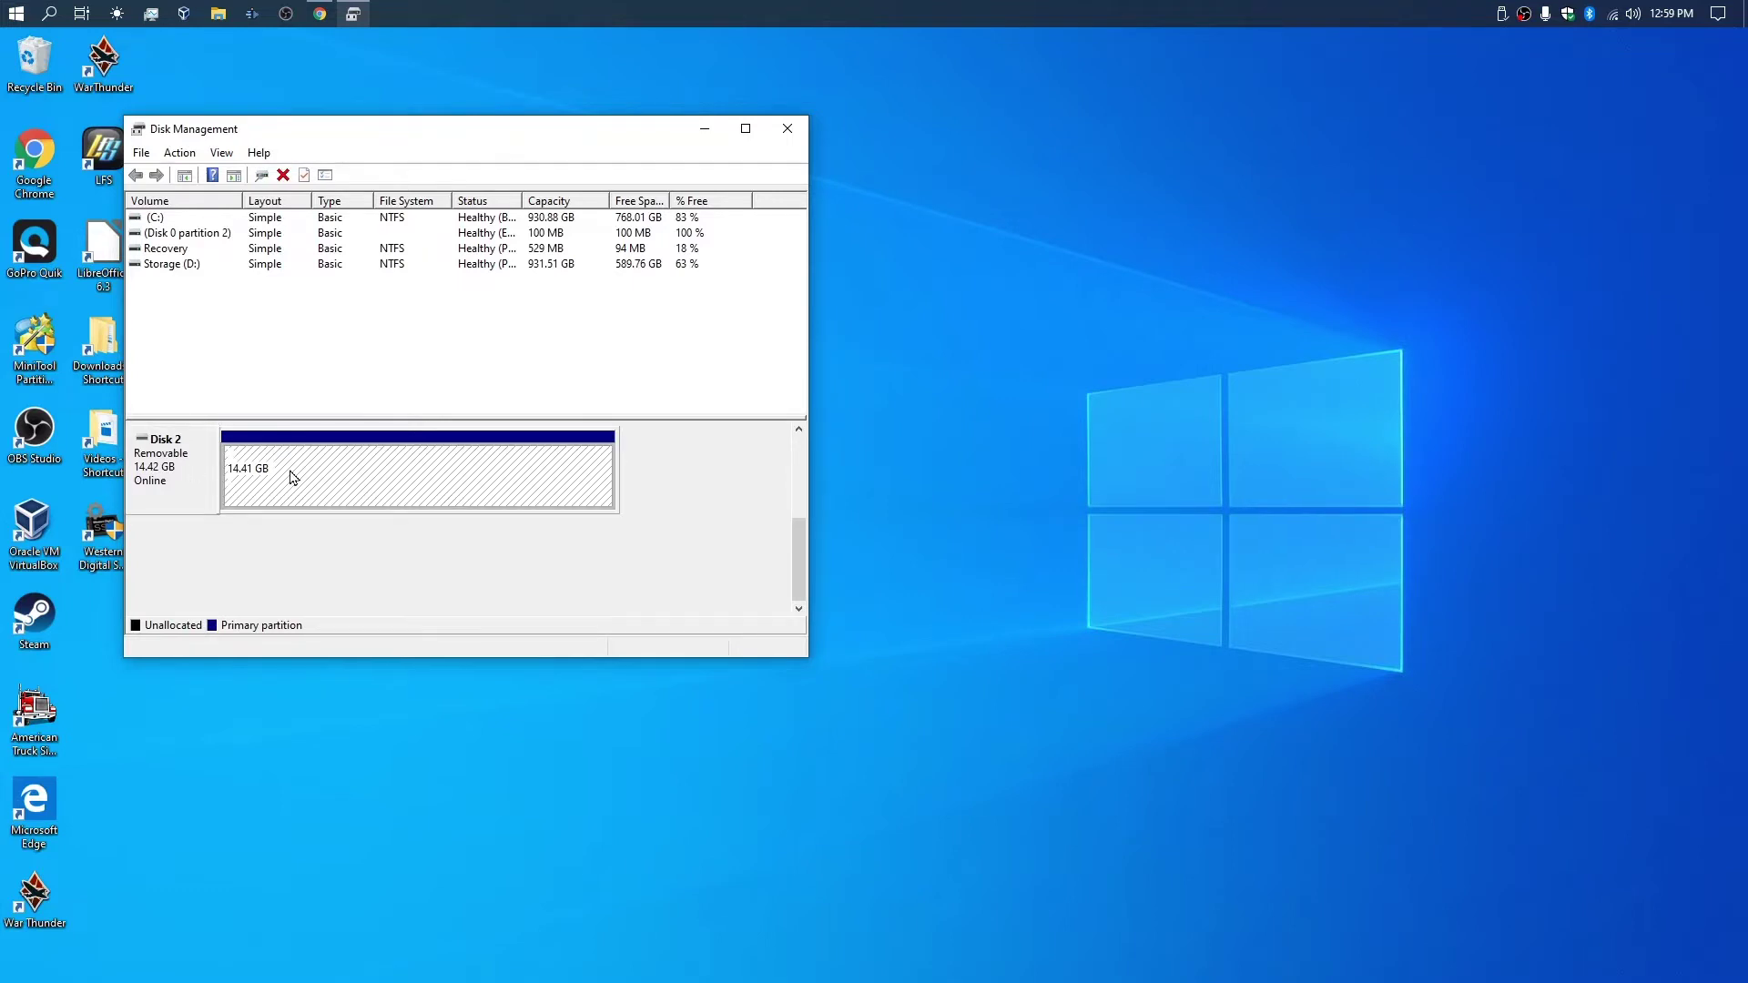
{"action": "right_click", "coordinate": [182, 469]}
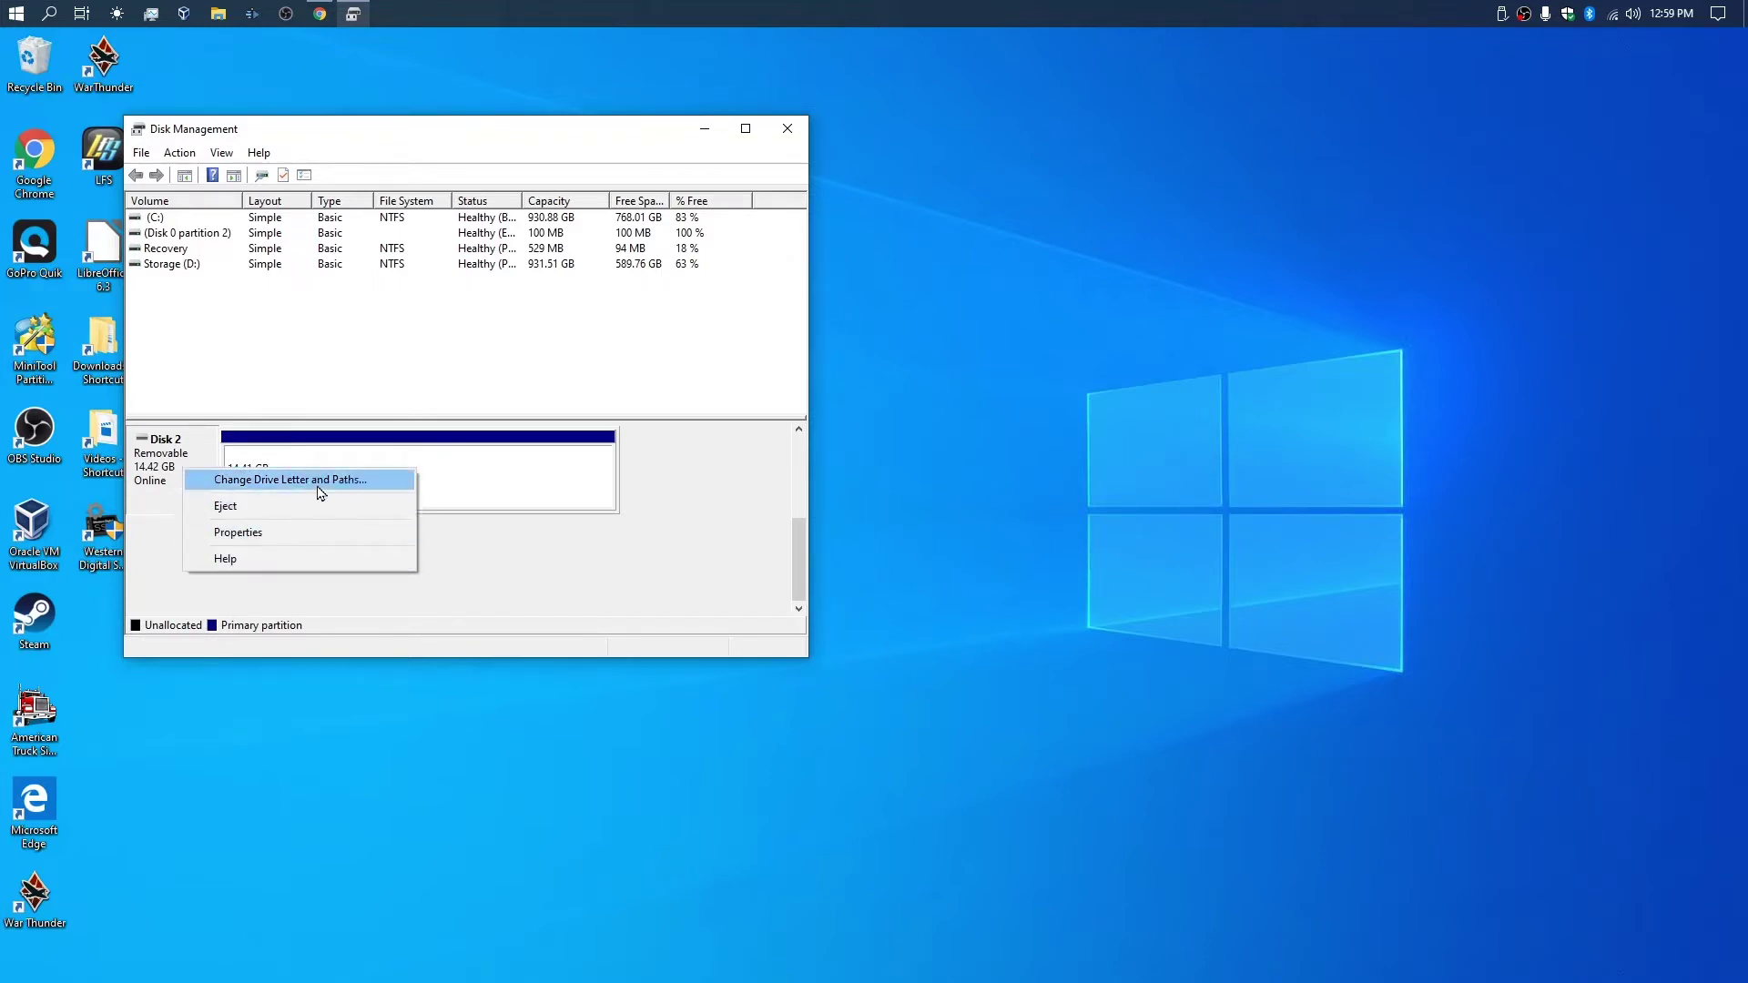
{"action": "left_click", "coordinate": [795, 577]}
{"action": "left_click_drag", "start_coordinate": [795, 577], "coordinate": [794, 535]}
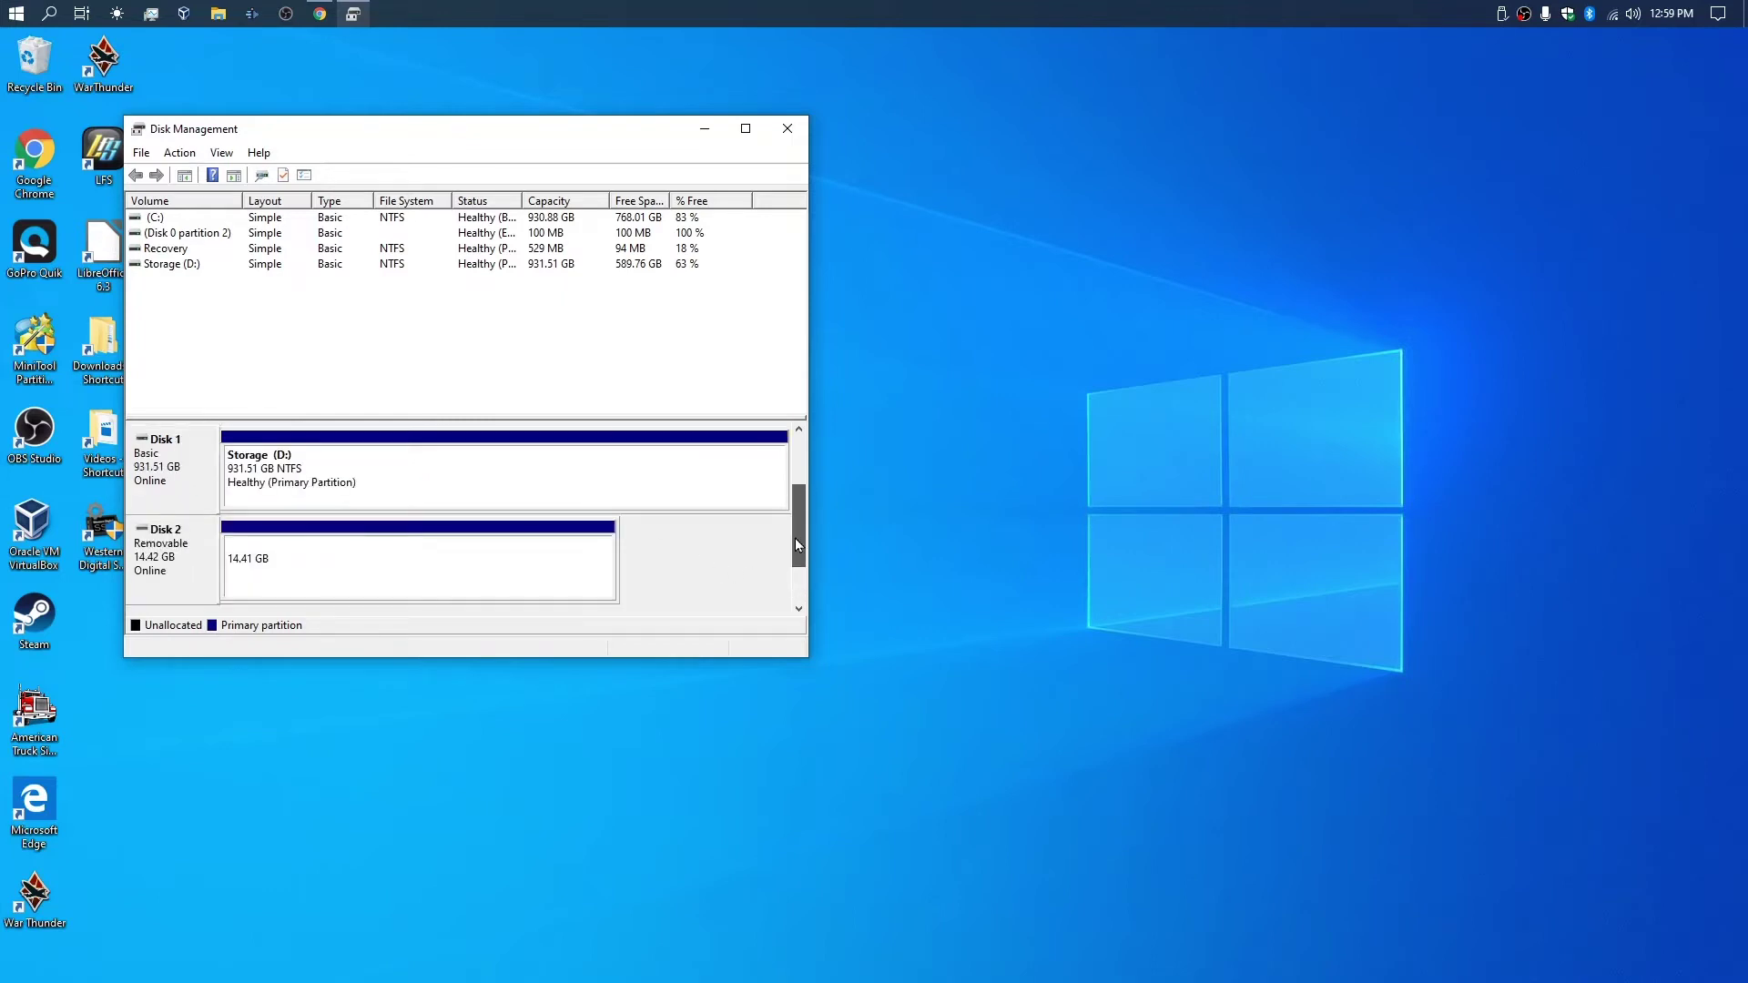
{"action": "right_click", "coordinate": [191, 484]}
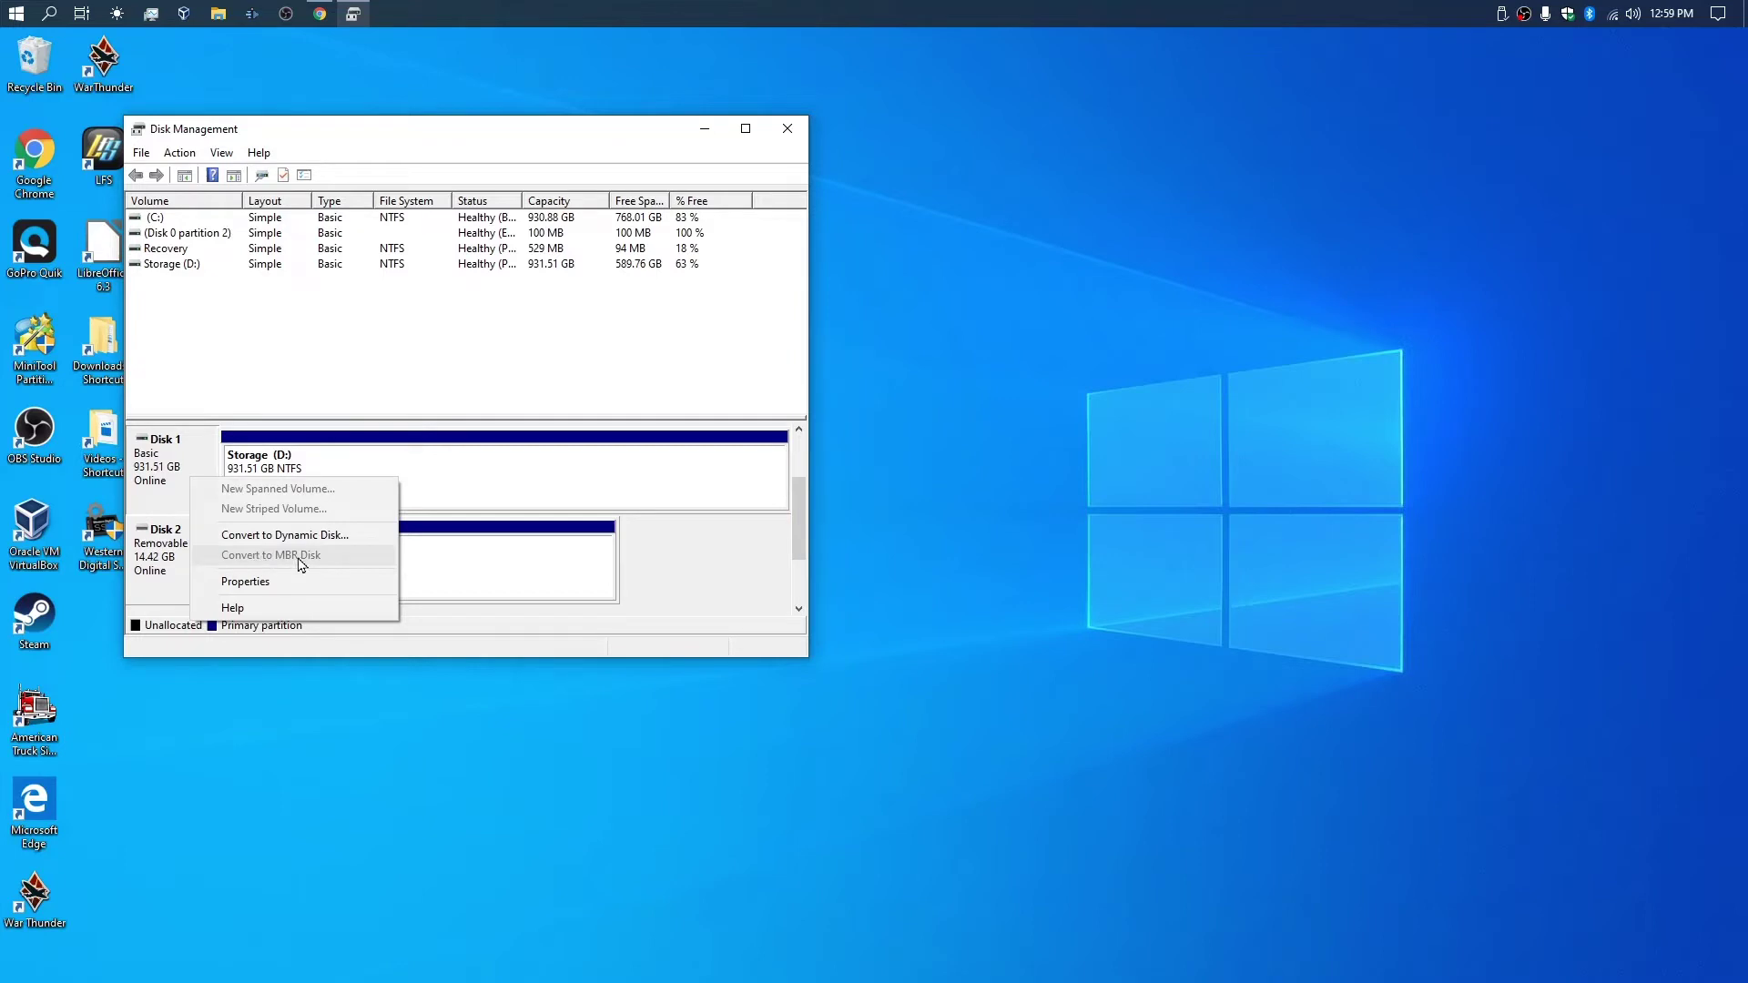
{"action": "left_click", "coordinate": [495, 565]}
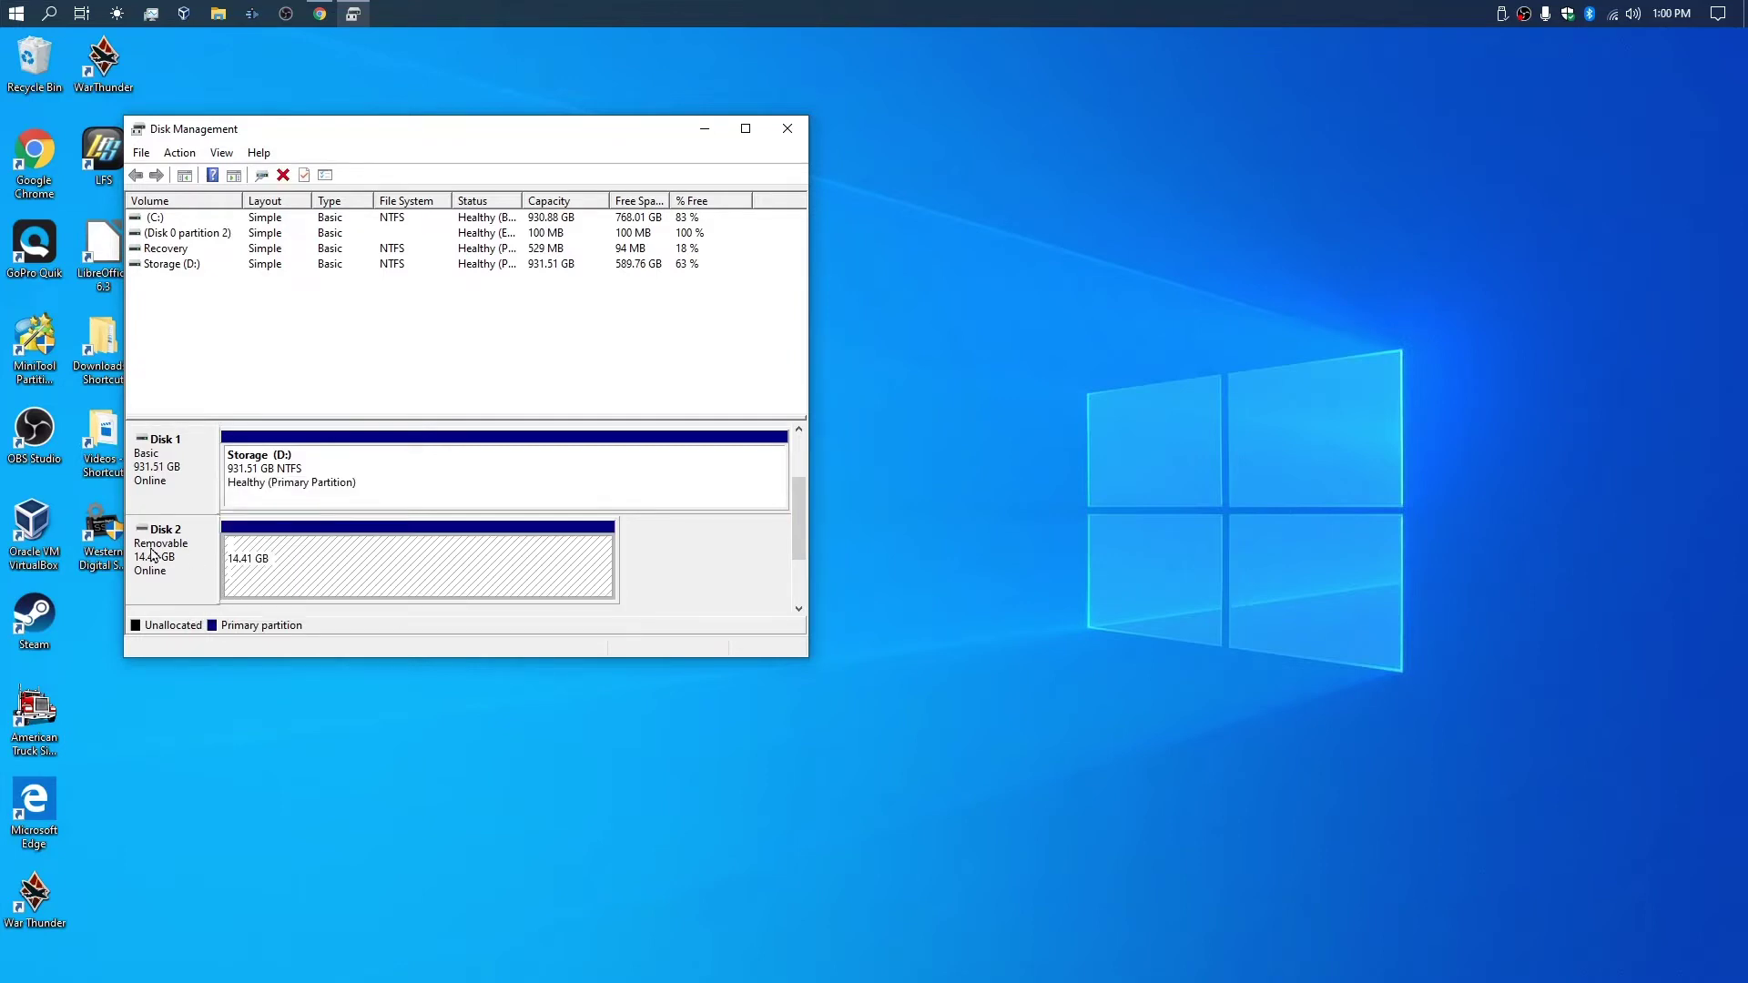
- Recheck the options for Disk 2 and its 14.41 GB volume, and close Disk Management
{"action": "right_click", "coordinate": [155, 553]}
{"action": "left_click", "coordinate": [516, 567]}
{"action": "right_click", "coordinate": [344, 568]}
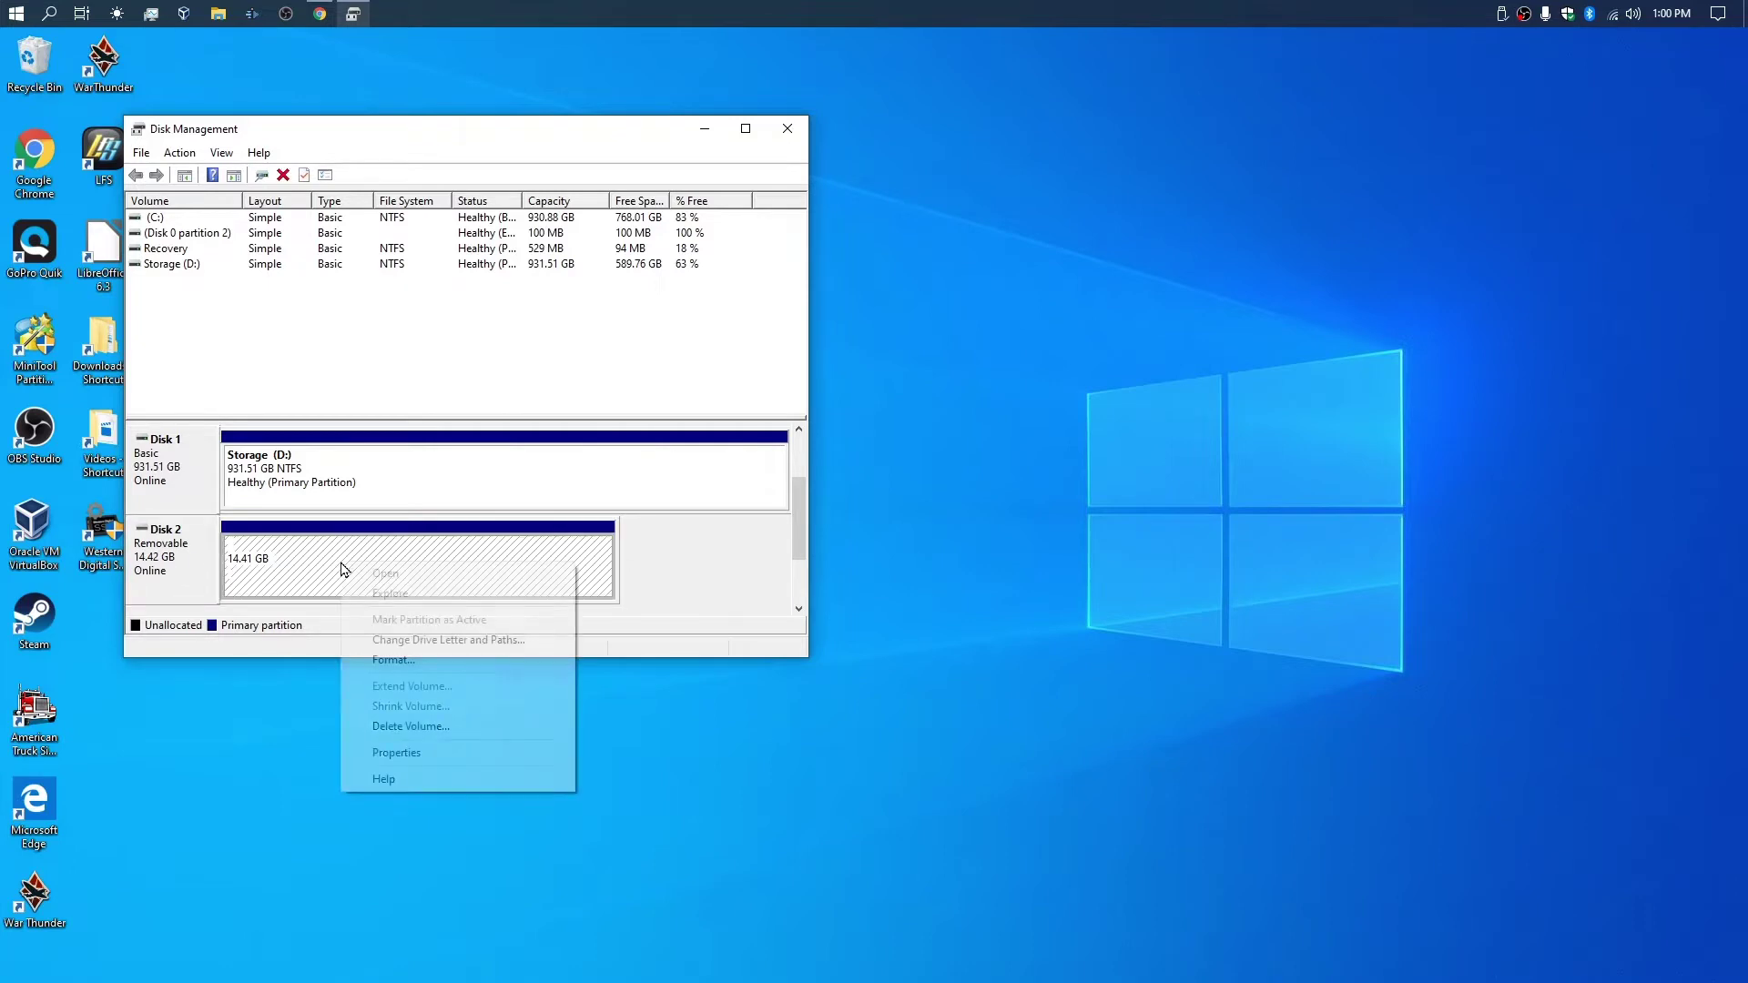
{"action": "left_click", "coordinate": [674, 606]}
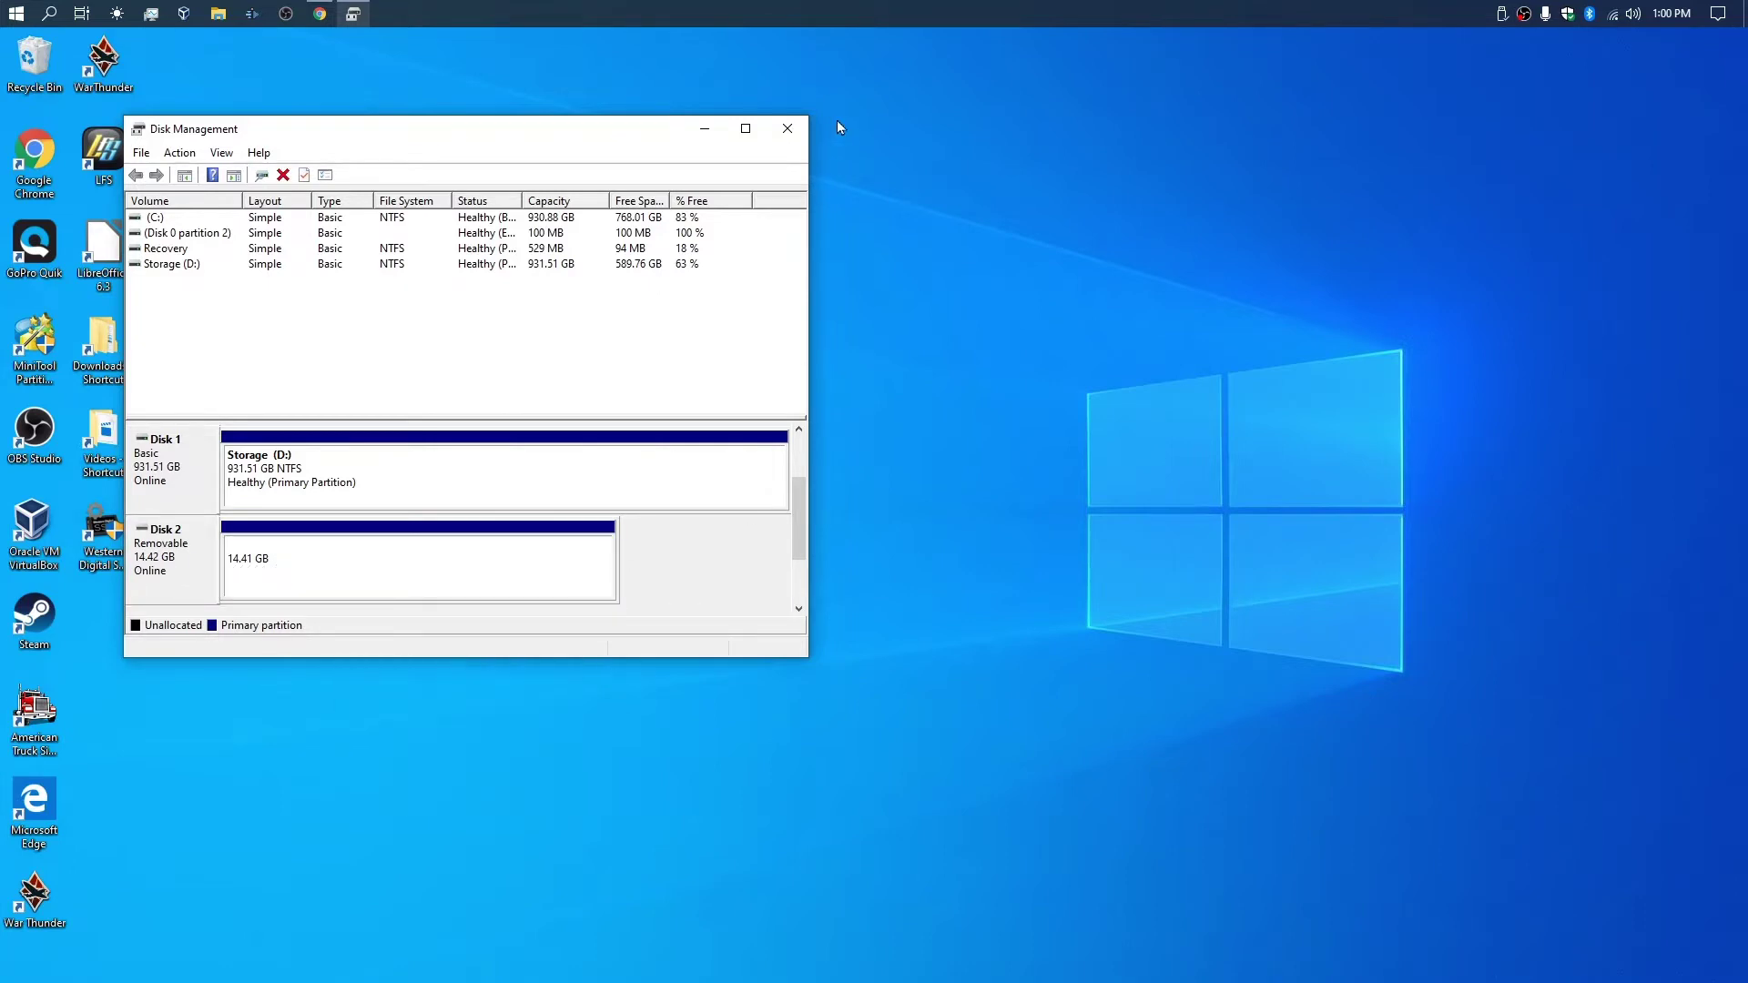
{"action": "left_click", "coordinate": [787, 128]}
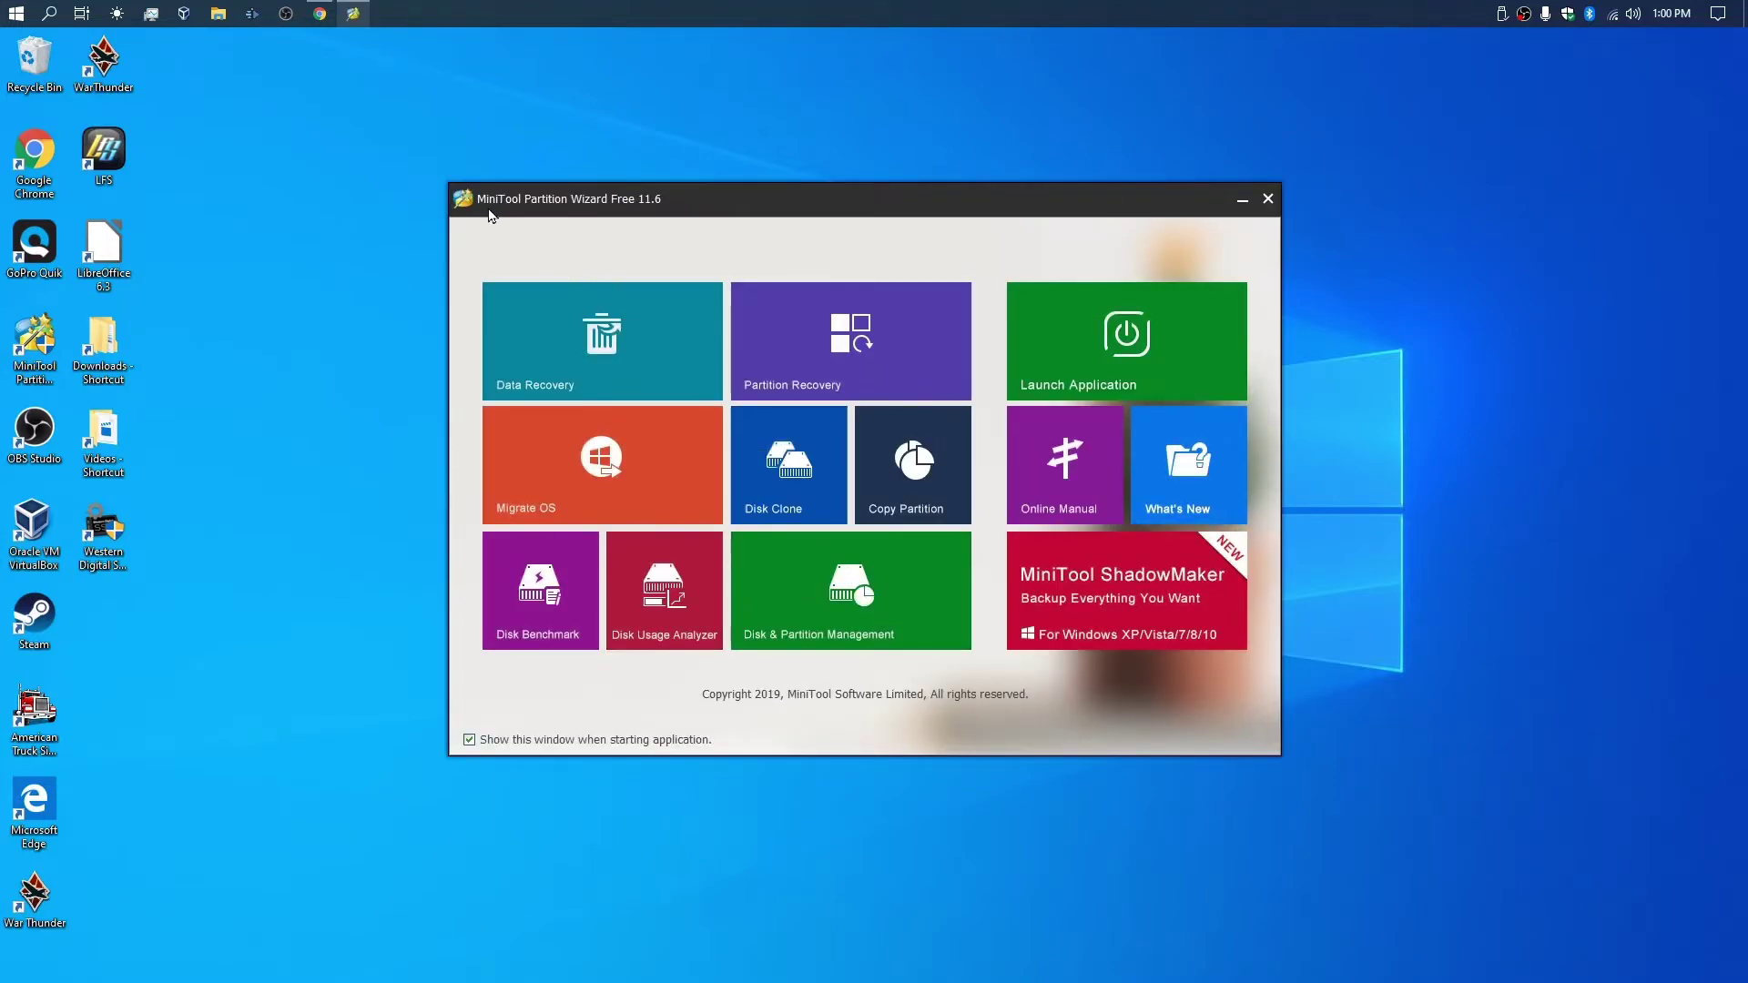
- Open Disk & Partition Management in MiniTool Partition Wizard and compare the operations offered for Disk 3 and its E: partition
{"action": "left_click", "coordinate": [839, 592]}
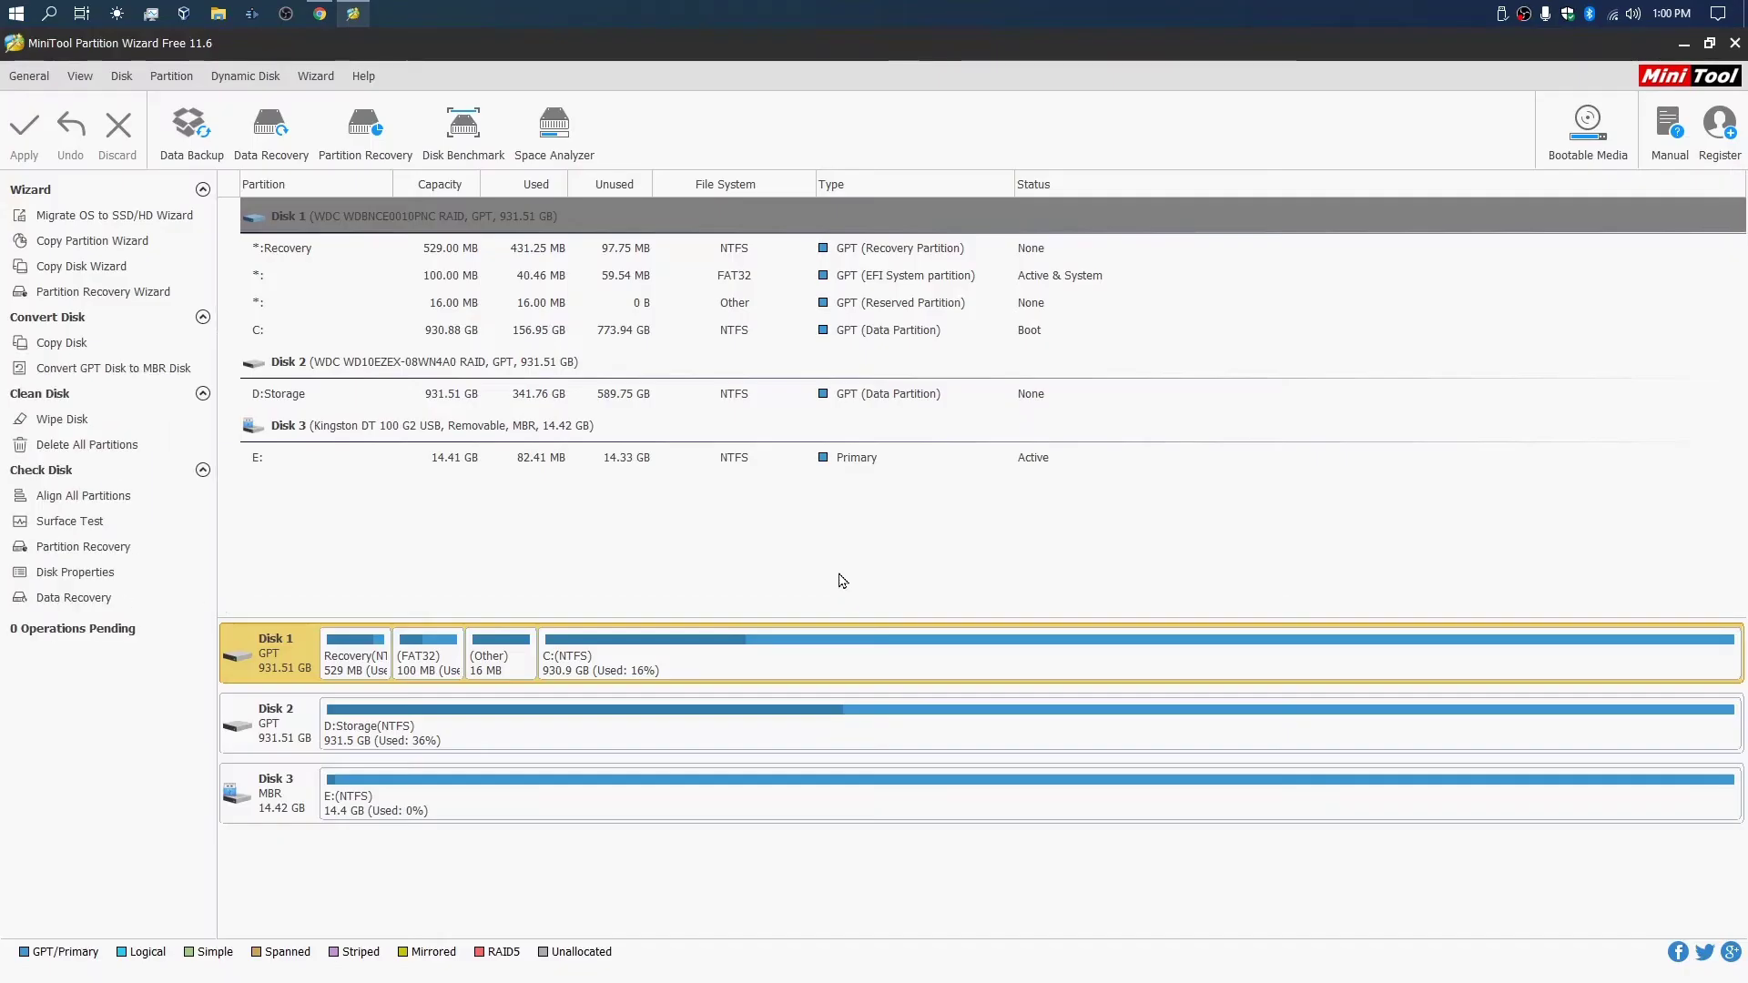
{"action": "left_click", "coordinate": [344, 797]}
{"action": "left_click", "coordinate": [277, 797]}
{"action": "left_click", "coordinate": [415, 806]}
{"action": "left_click", "coordinate": [285, 795]}
{"action": "left_click", "coordinate": [398, 804]}
{"action": "left_click", "coordinate": [278, 798]}
{"action": "left_click", "coordinate": [333, 797]}
{"action": "left_click", "coordinate": [288, 795]}
{"action": "left_click", "coordinate": [383, 792]}
{"action": "left_click", "coordinate": [270, 793]}
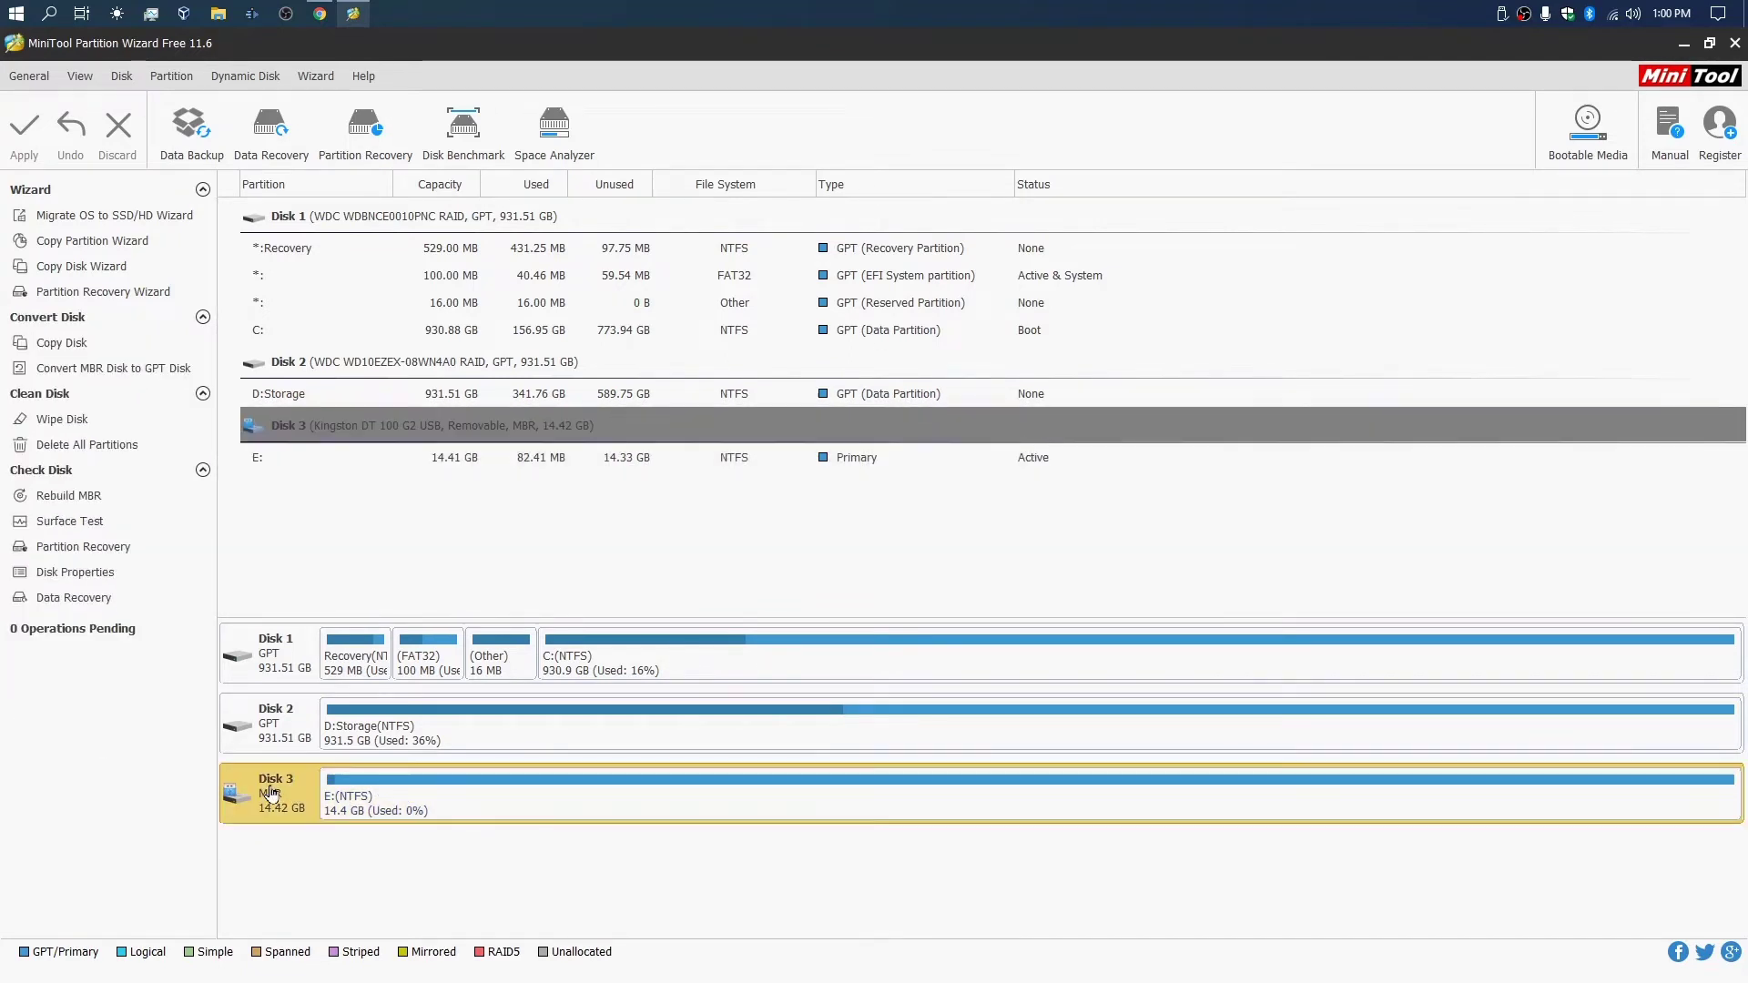
{"action": "left_click", "coordinate": [426, 799]}
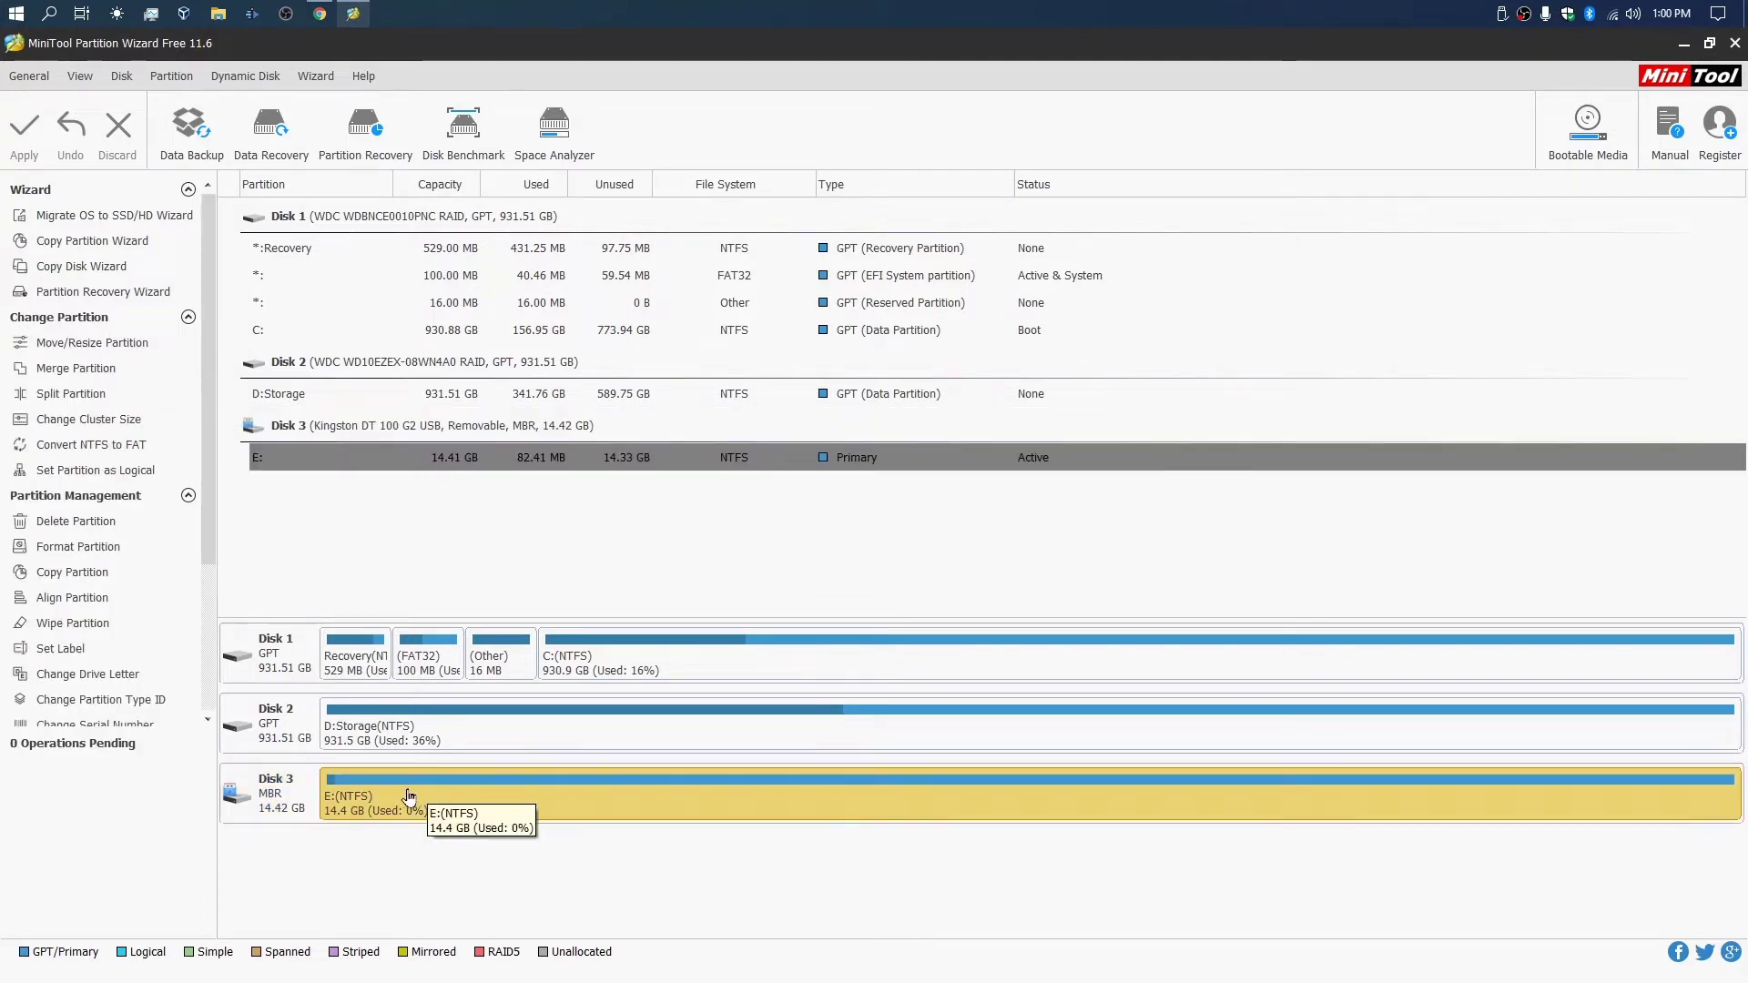
{"action": "left_click", "coordinate": [296, 799]}
{"action": "key", "text": "Down"}
{"action": "left_click", "coordinate": [284, 798]}
{"action": "left_click", "coordinate": [355, 797]}
{"action": "left_click", "coordinate": [309, 801]}
{"action": "left_click", "coordinate": [407, 798]}
{"action": "left_click", "coordinate": [296, 797]}
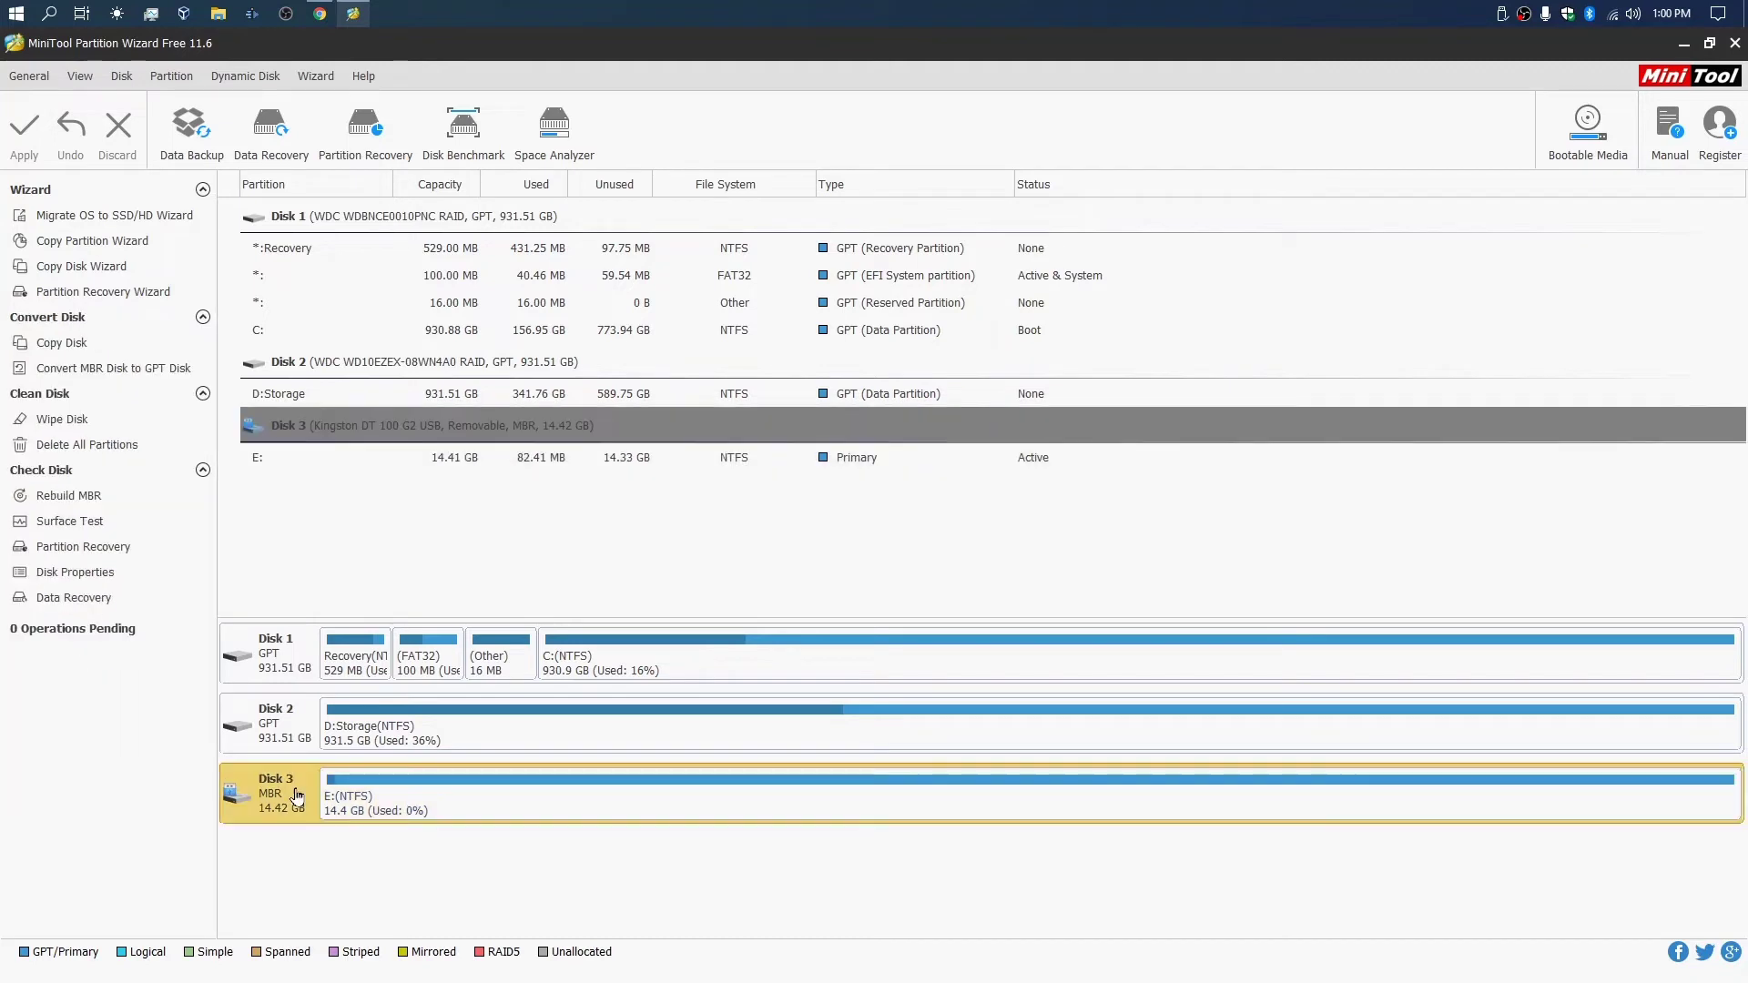
{"action": "right_click", "coordinate": [282, 795]}
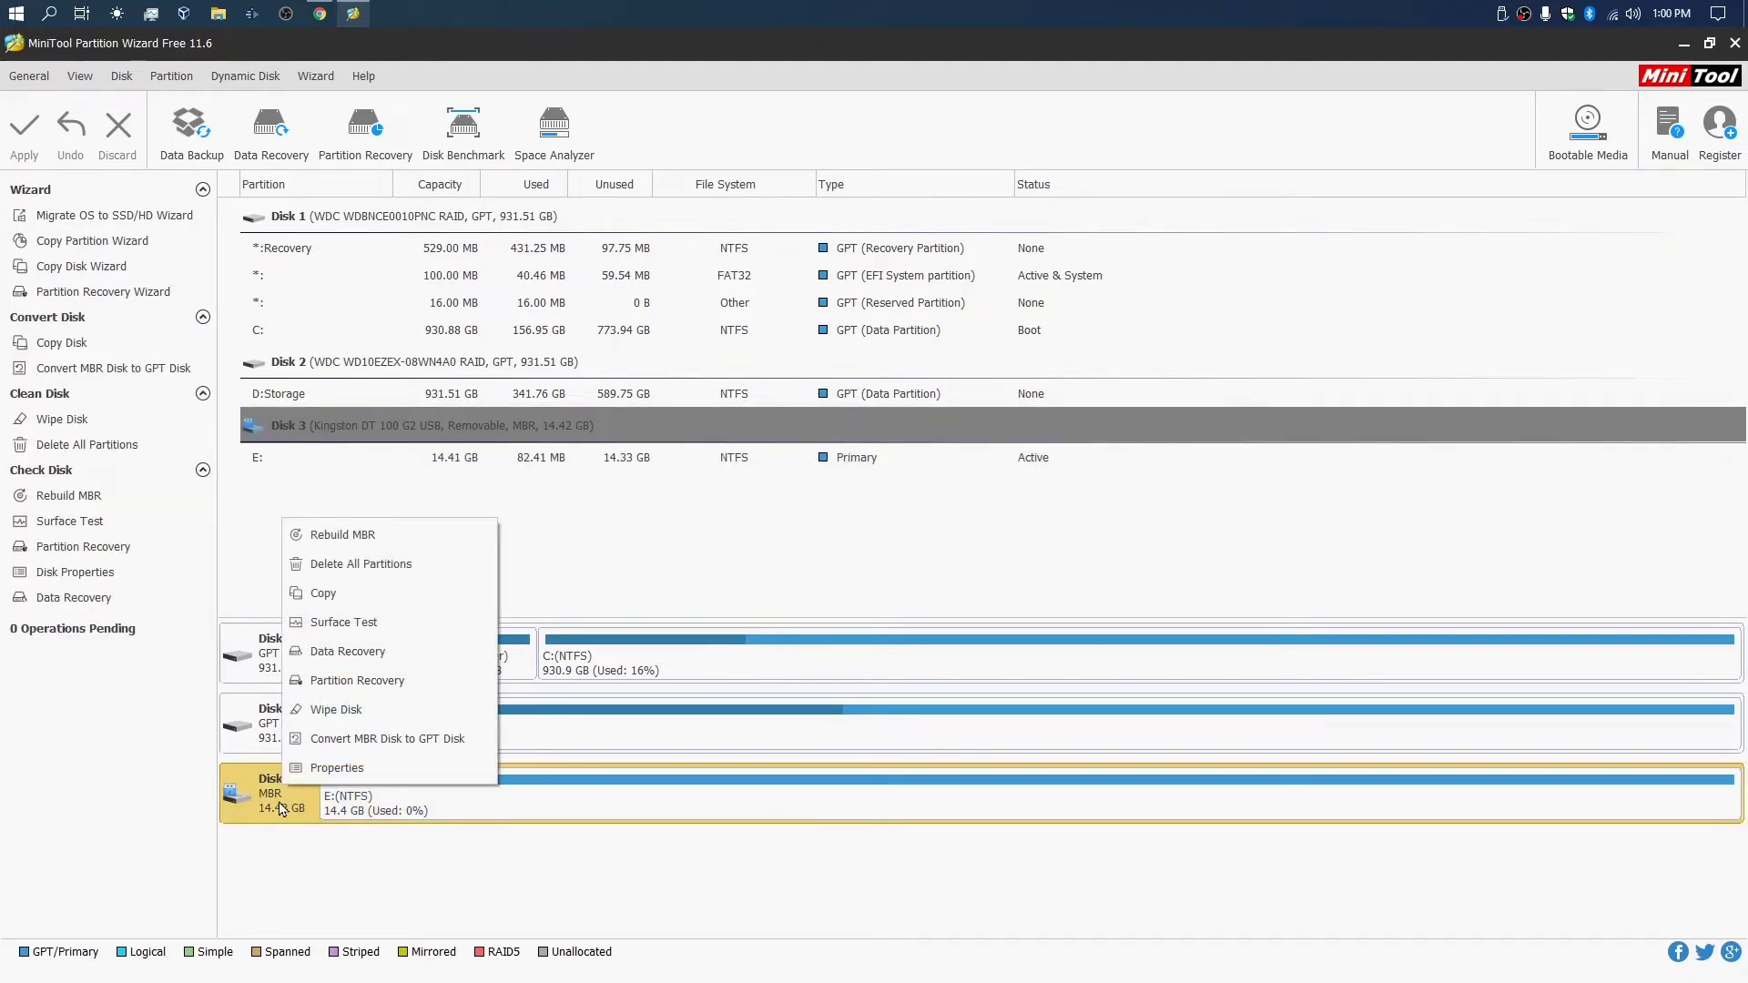
{"action": "left_click", "coordinate": [383, 808]}
- Queue the deletion of the E: partition on Disk 3 and select the resulting unallocated space
{"action": "right_click", "coordinate": [443, 801]}
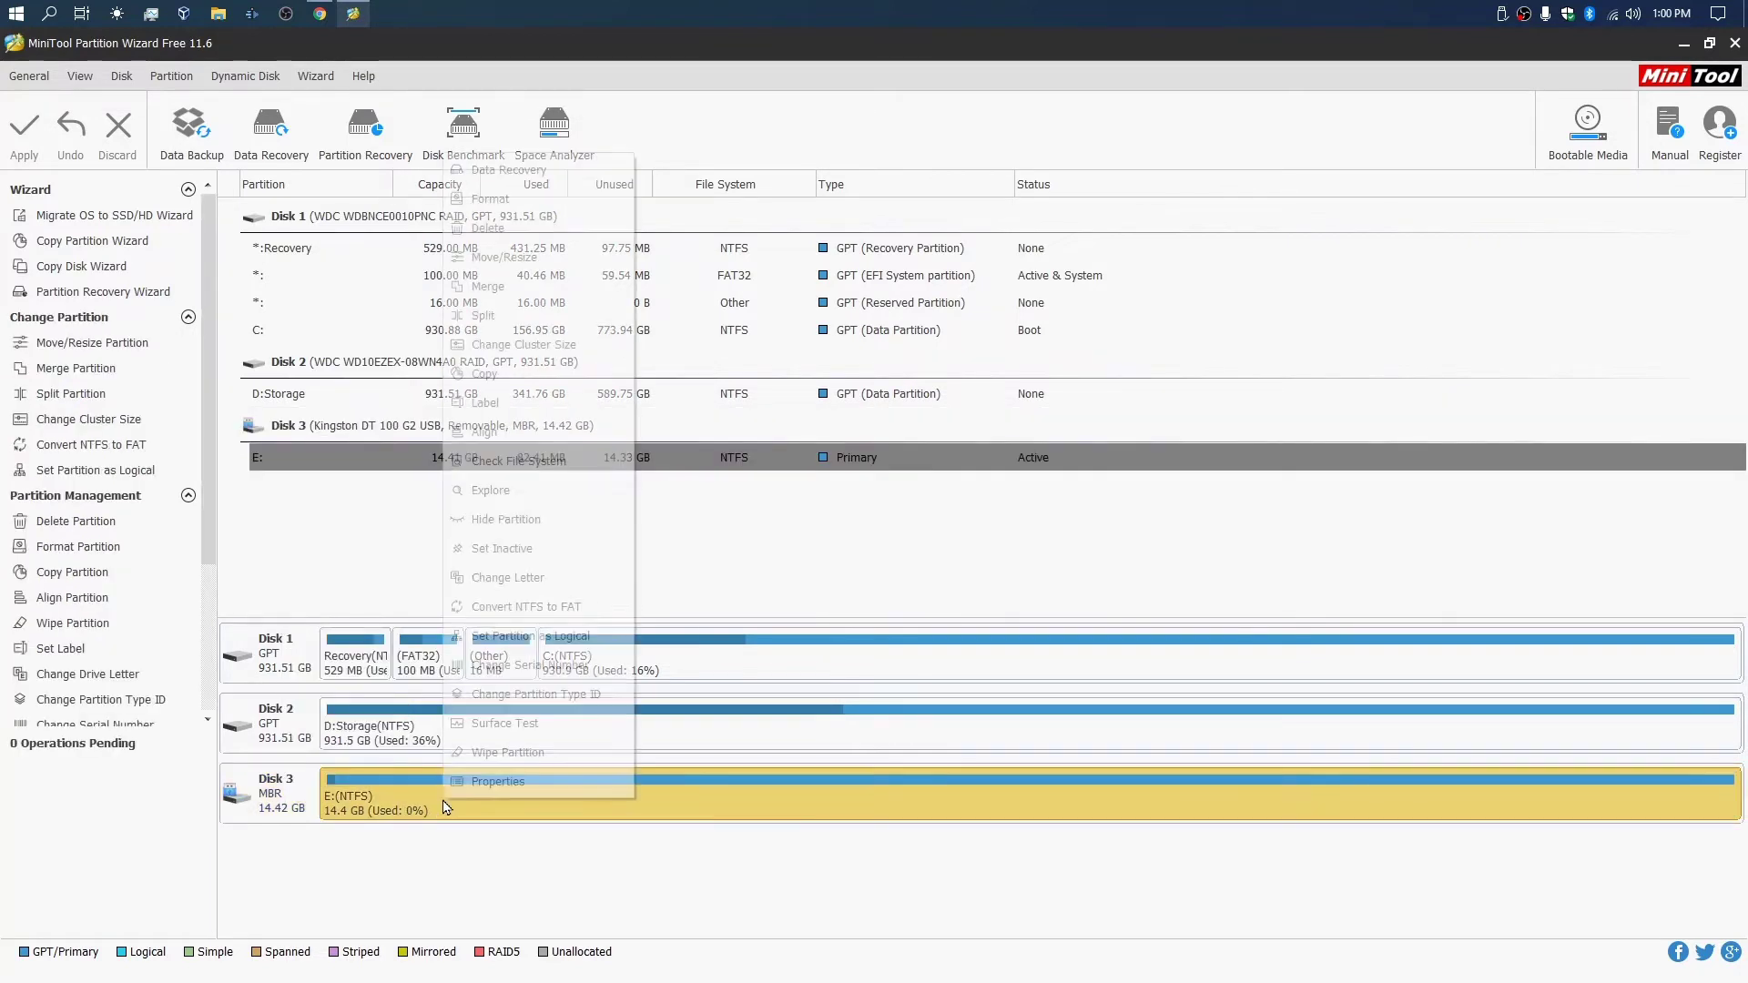
{"action": "left_click", "coordinate": [517, 238]}
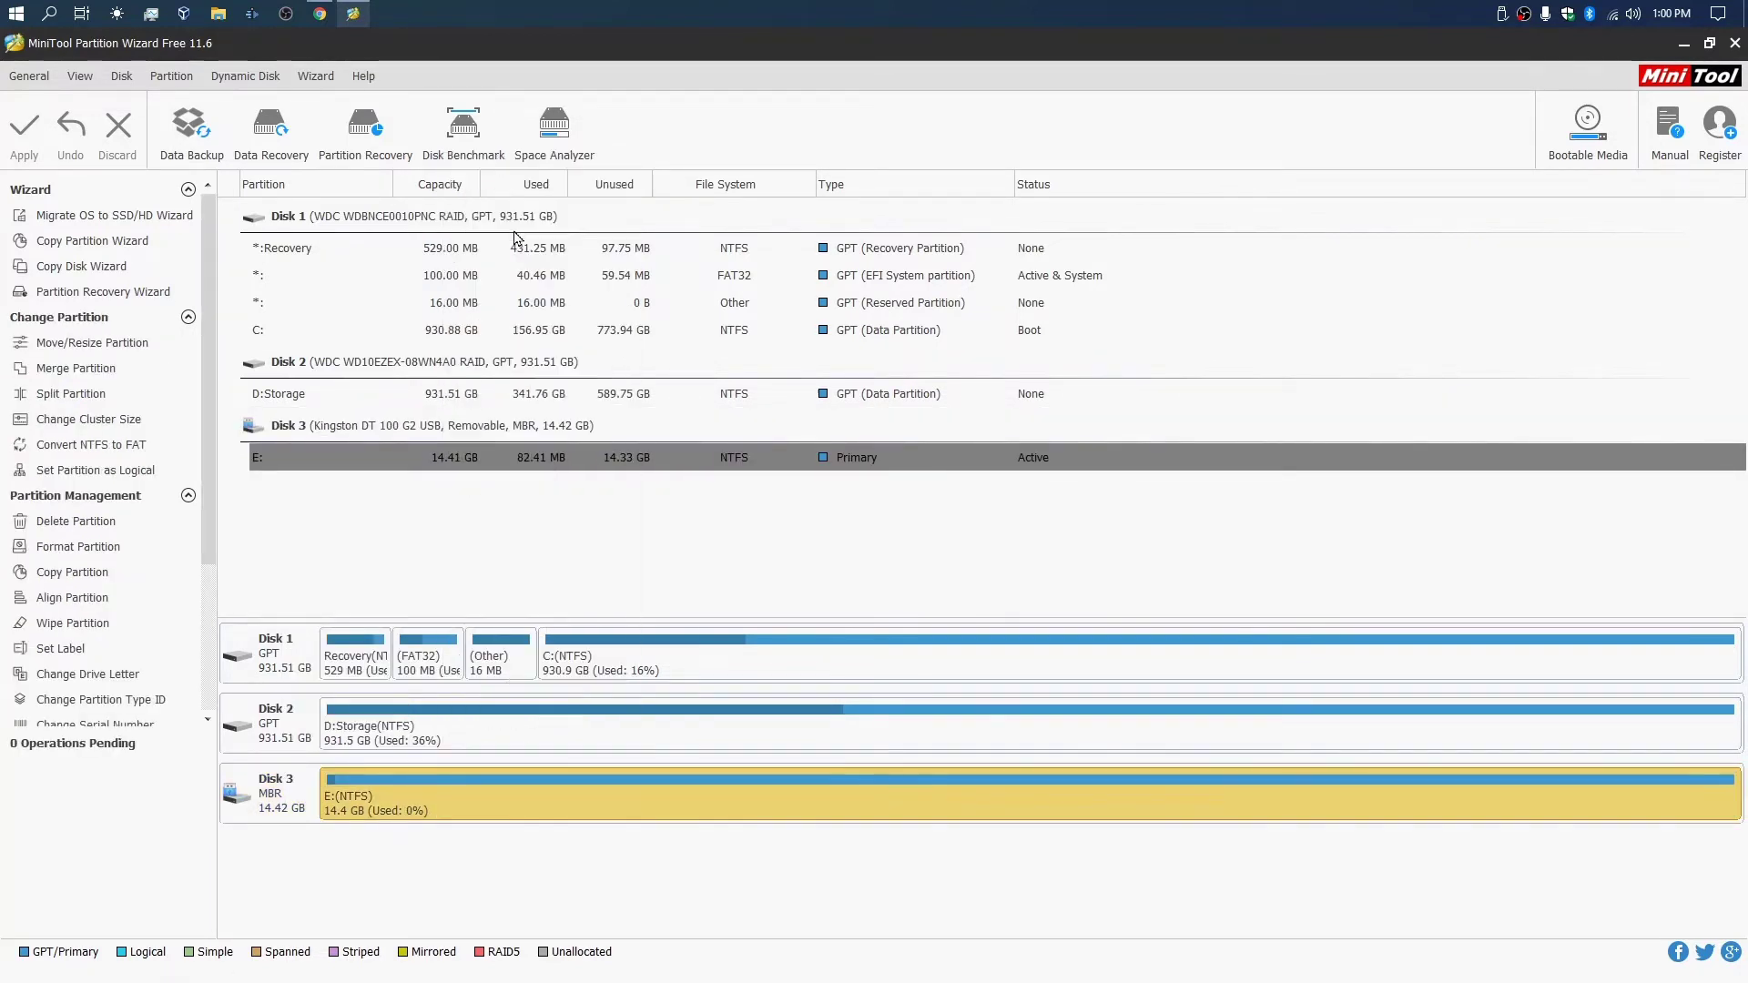
{"action": "right_click", "coordinate": [285, 788]}
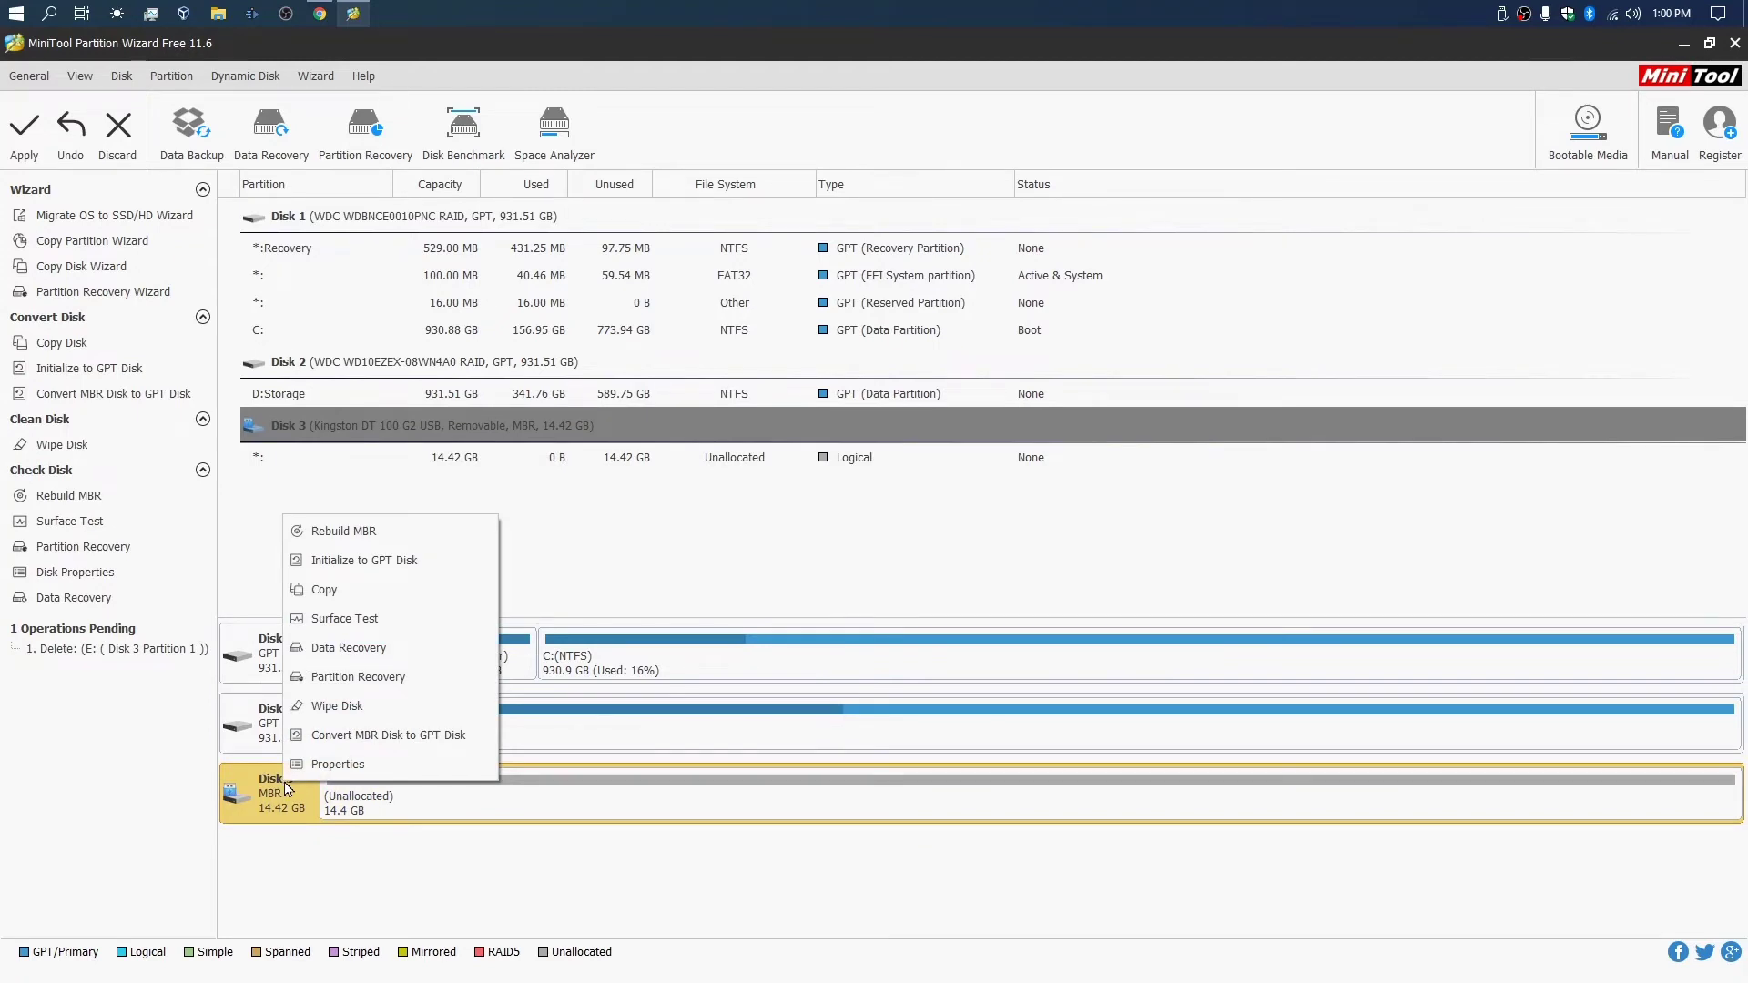
{"action": "left_click", "coordinate": [479, 816]}
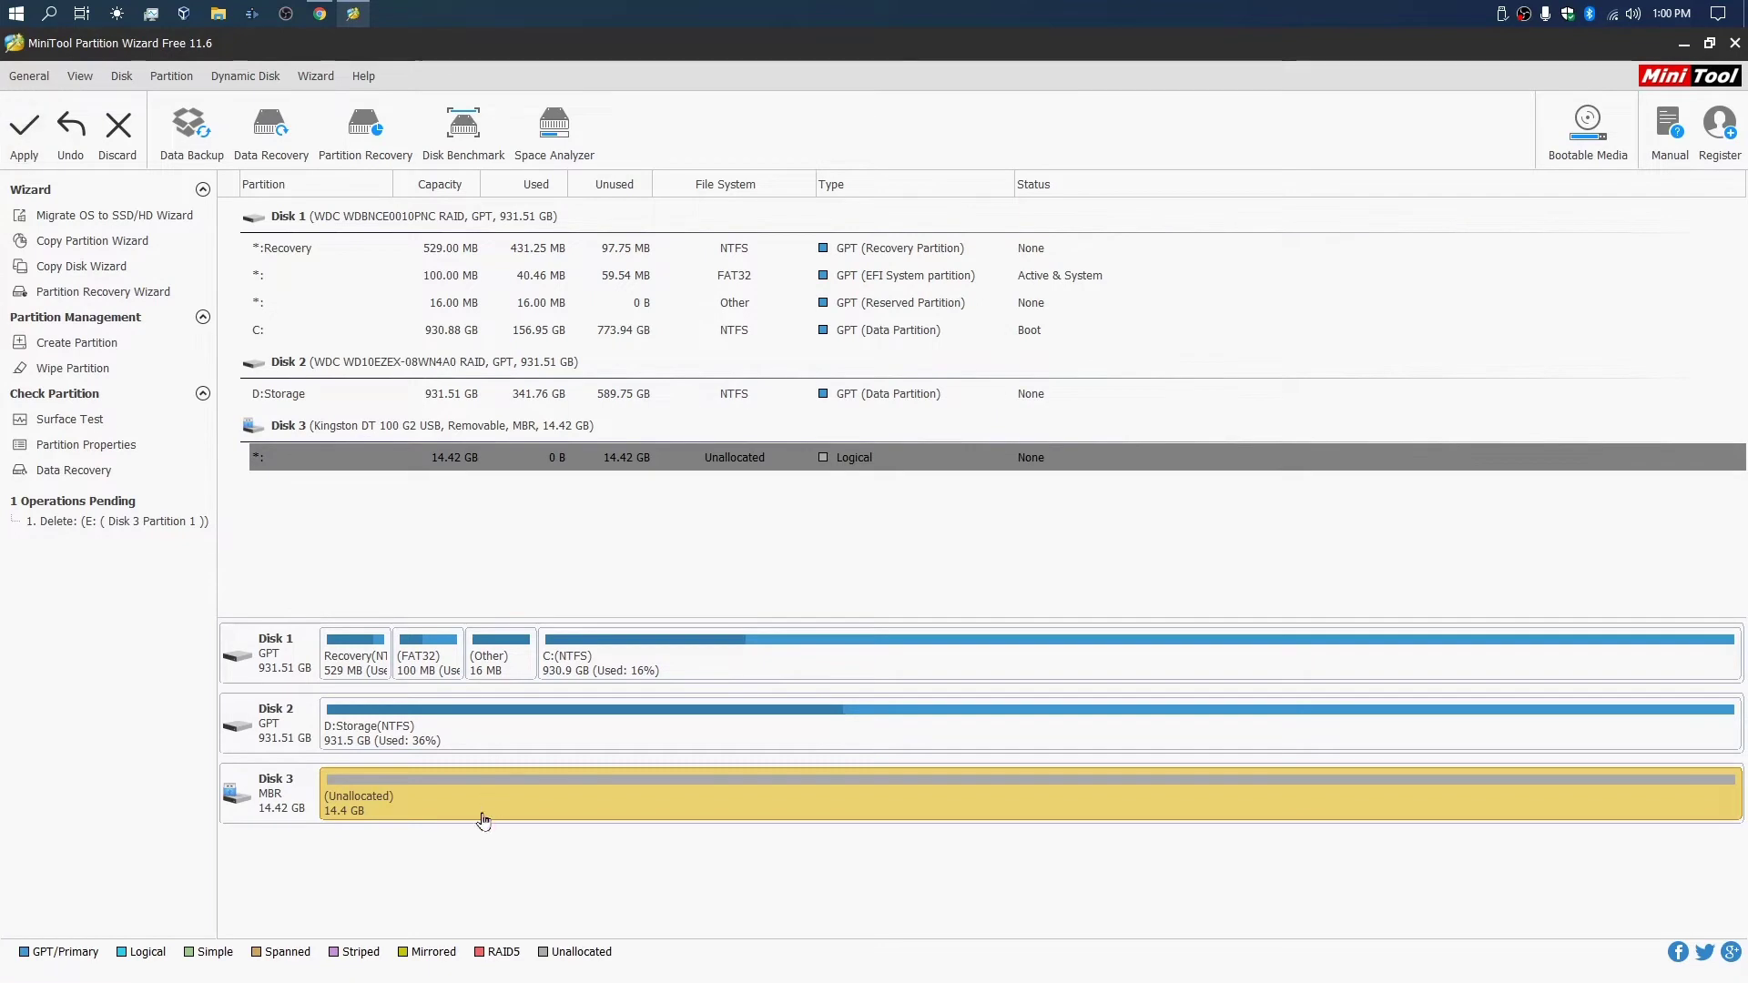
- Compare the disk-level operations offered for Disk 3 with those offered for its unallocated space
{"action": "right_click", "coordinate": [288, 784]}
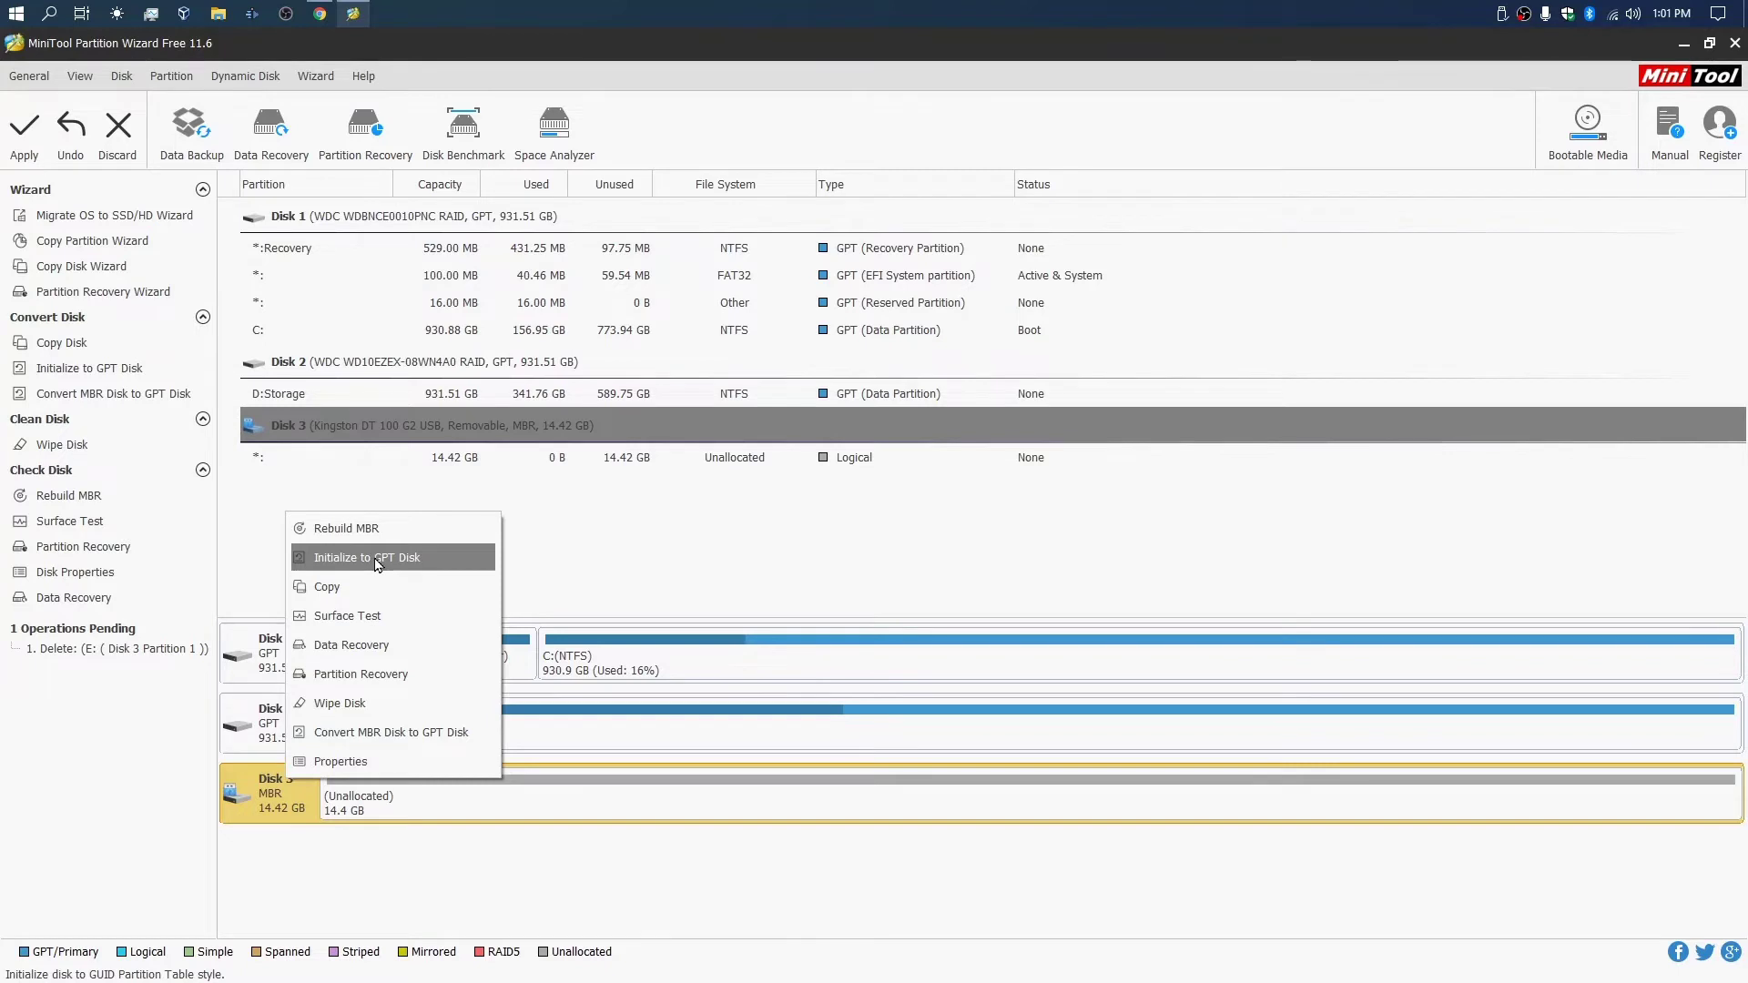
{"action": "left_click", "coordinate": [284, 809]}
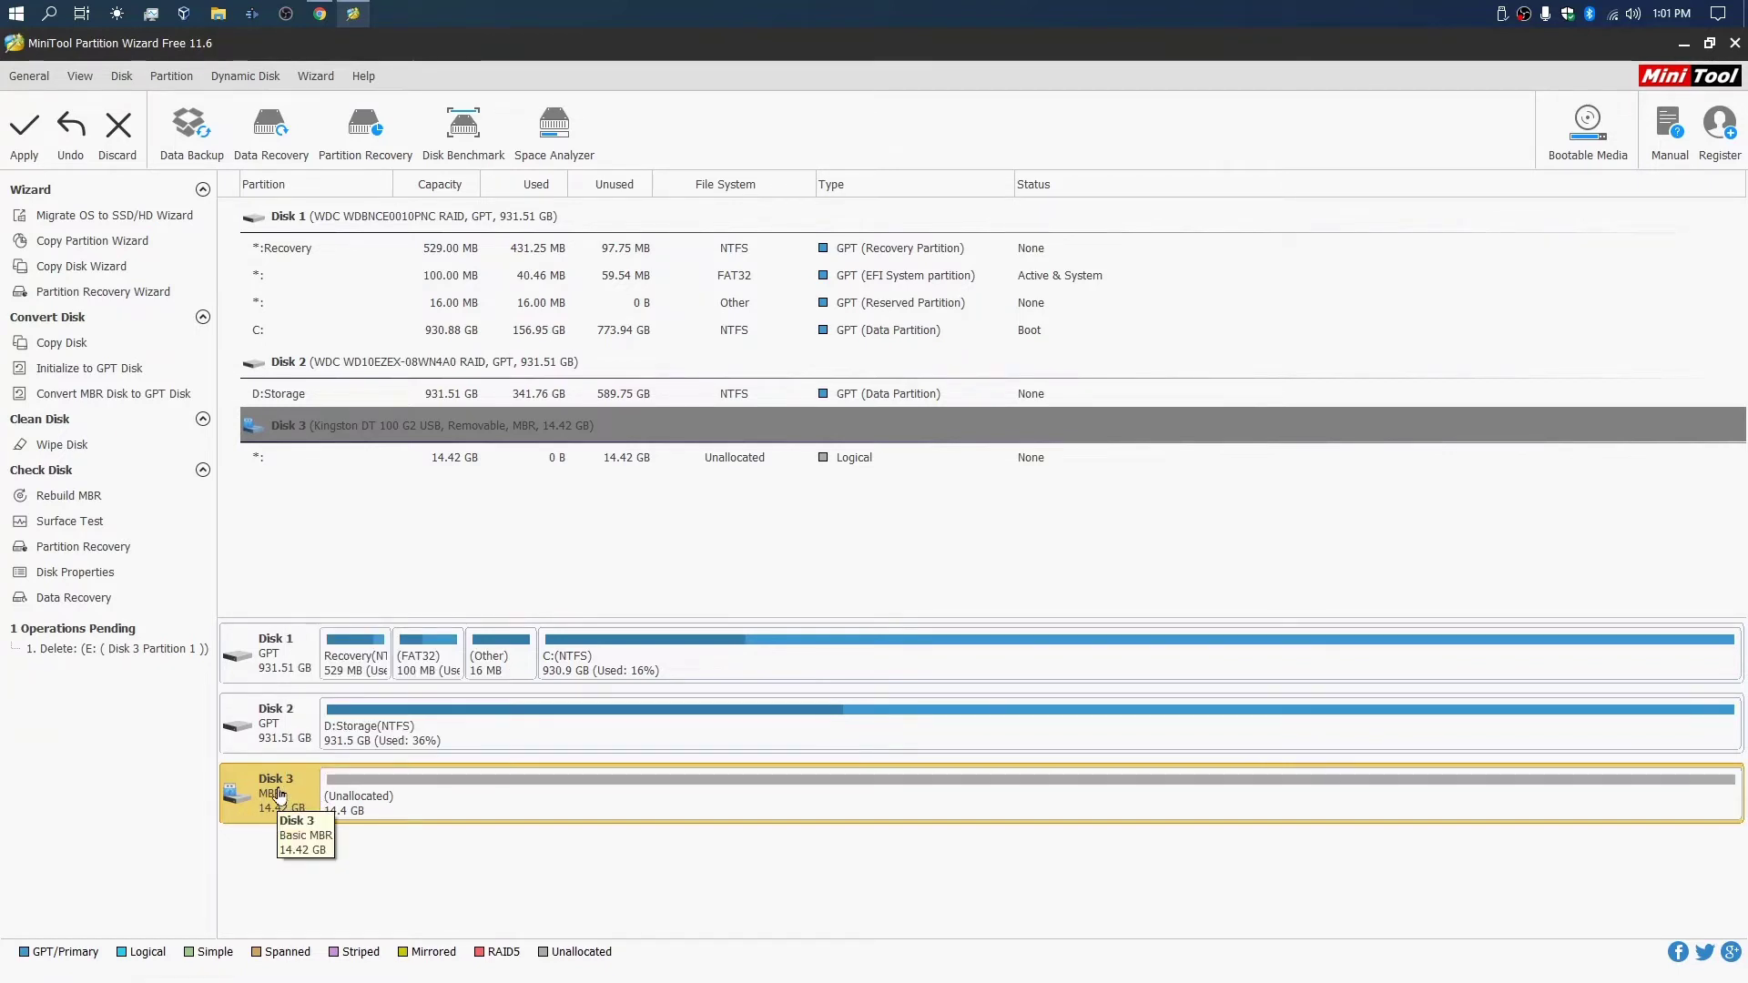
{"action": "right_click", "coordinate": [393, 791]}
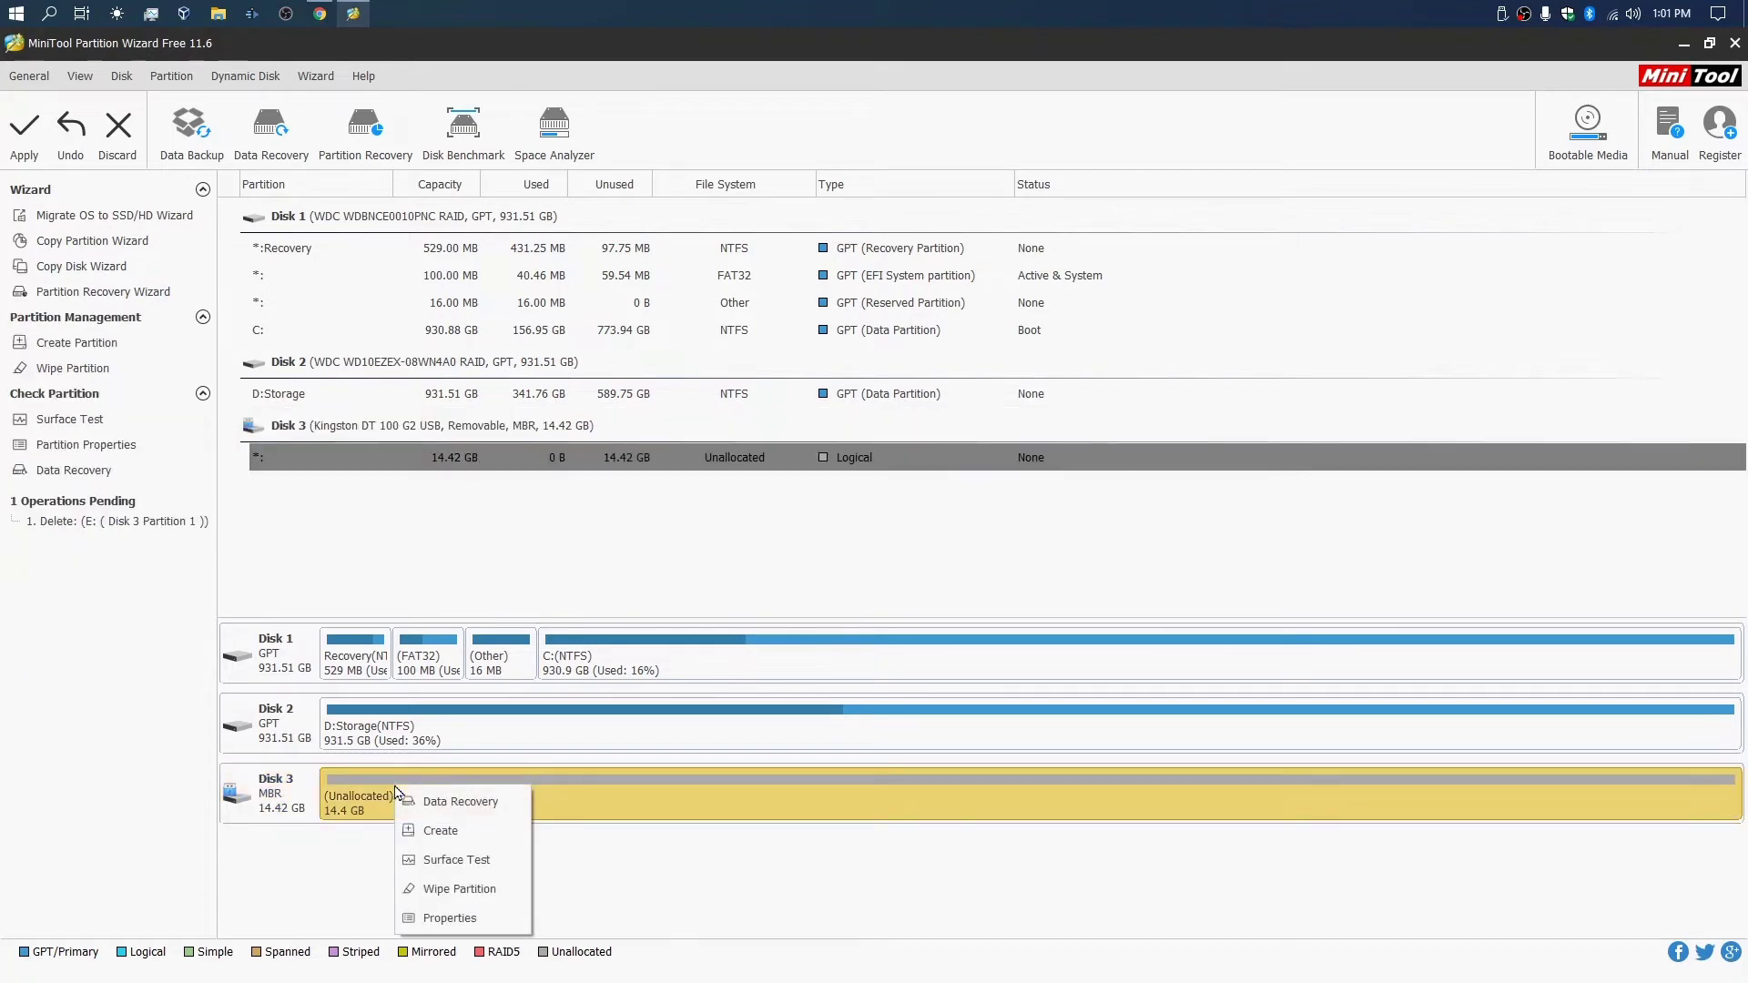
{"action": "left_click", "coordinate": [335, 797]}
{"action": "left_click", "coordinate": [278, 792]}
{"action": "right_click", "coordinate": [279, 790]}
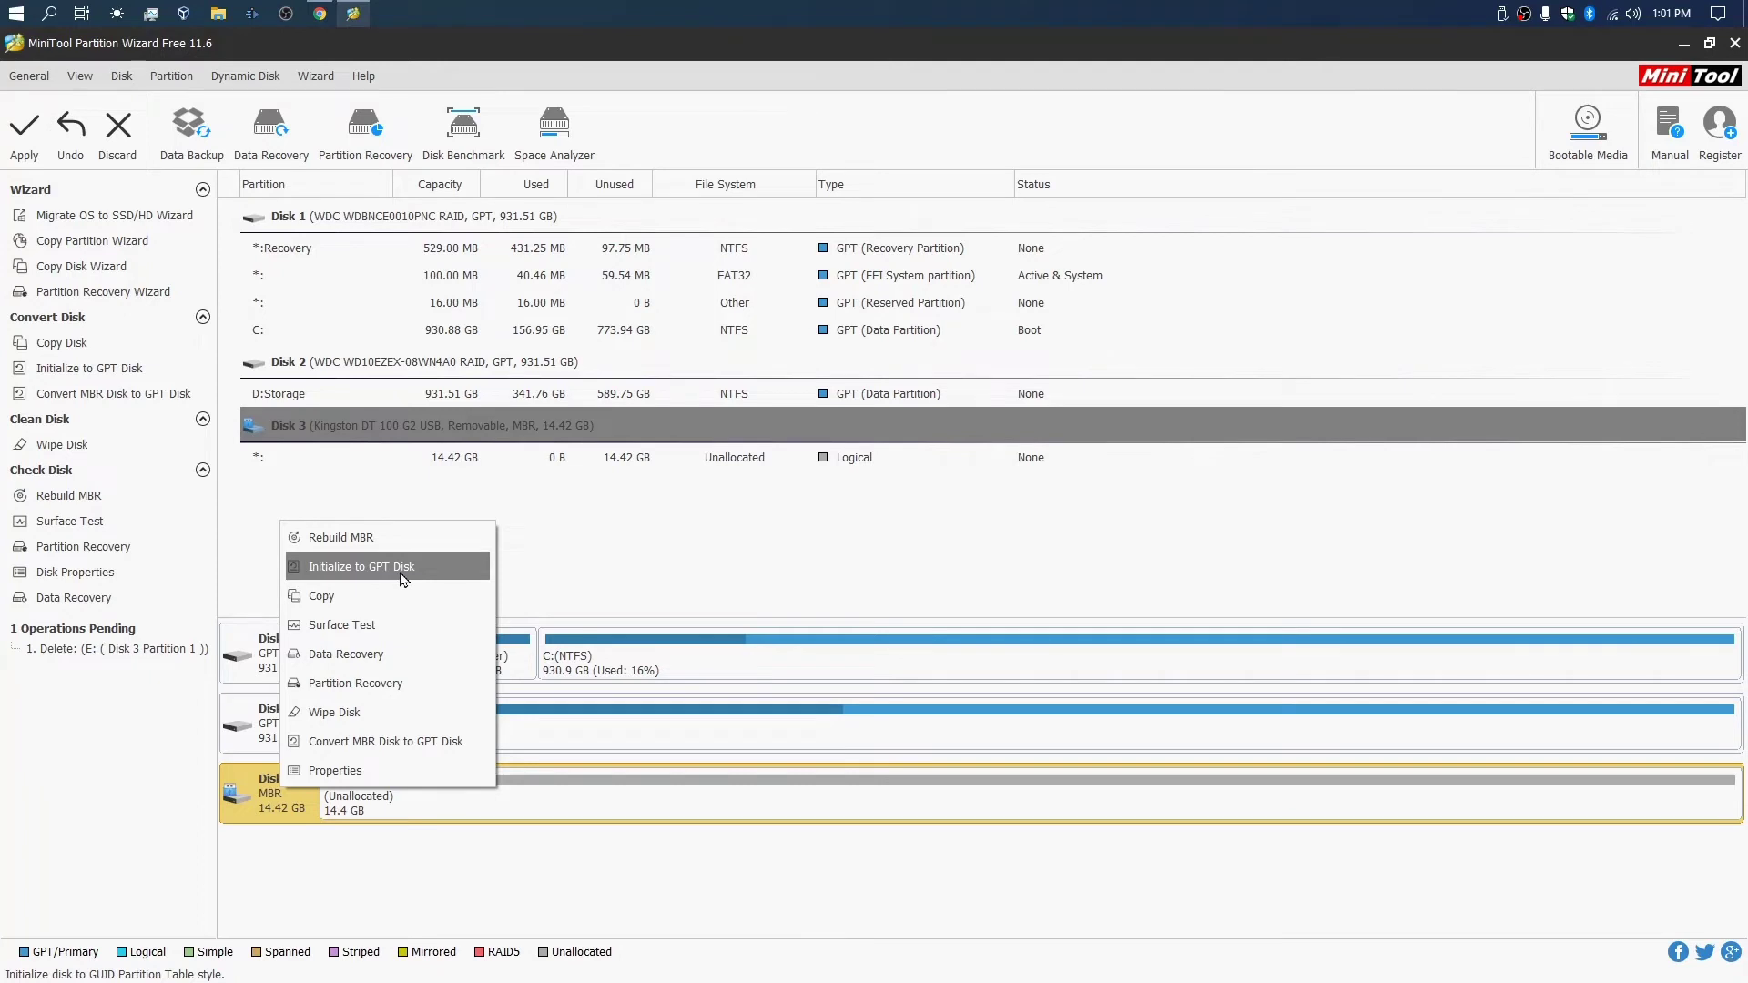
- Review the Create New Partition settings for Disk 3's unallocated space and cancel without creating anything
{"action": "left_click", "coordinate": [587, 796]}
{"action": "right_click", "coordinate": [563, 789]}
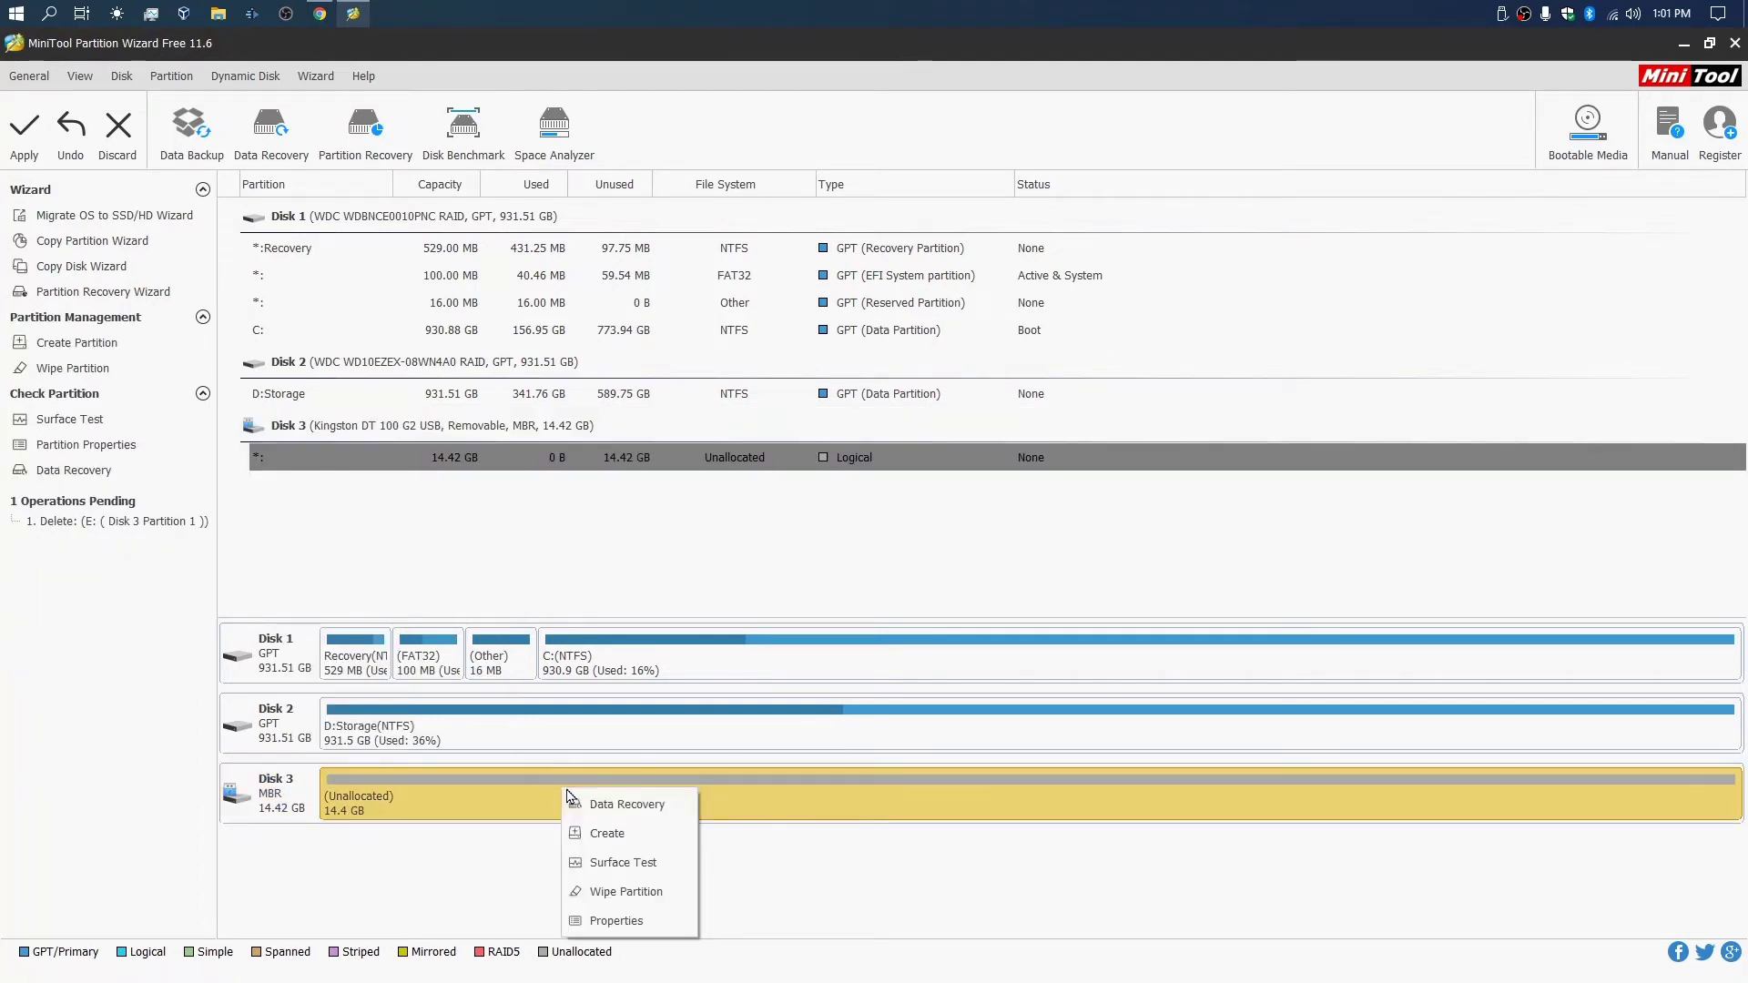
{"action": "left_click", "coordinate": [601, 834]}
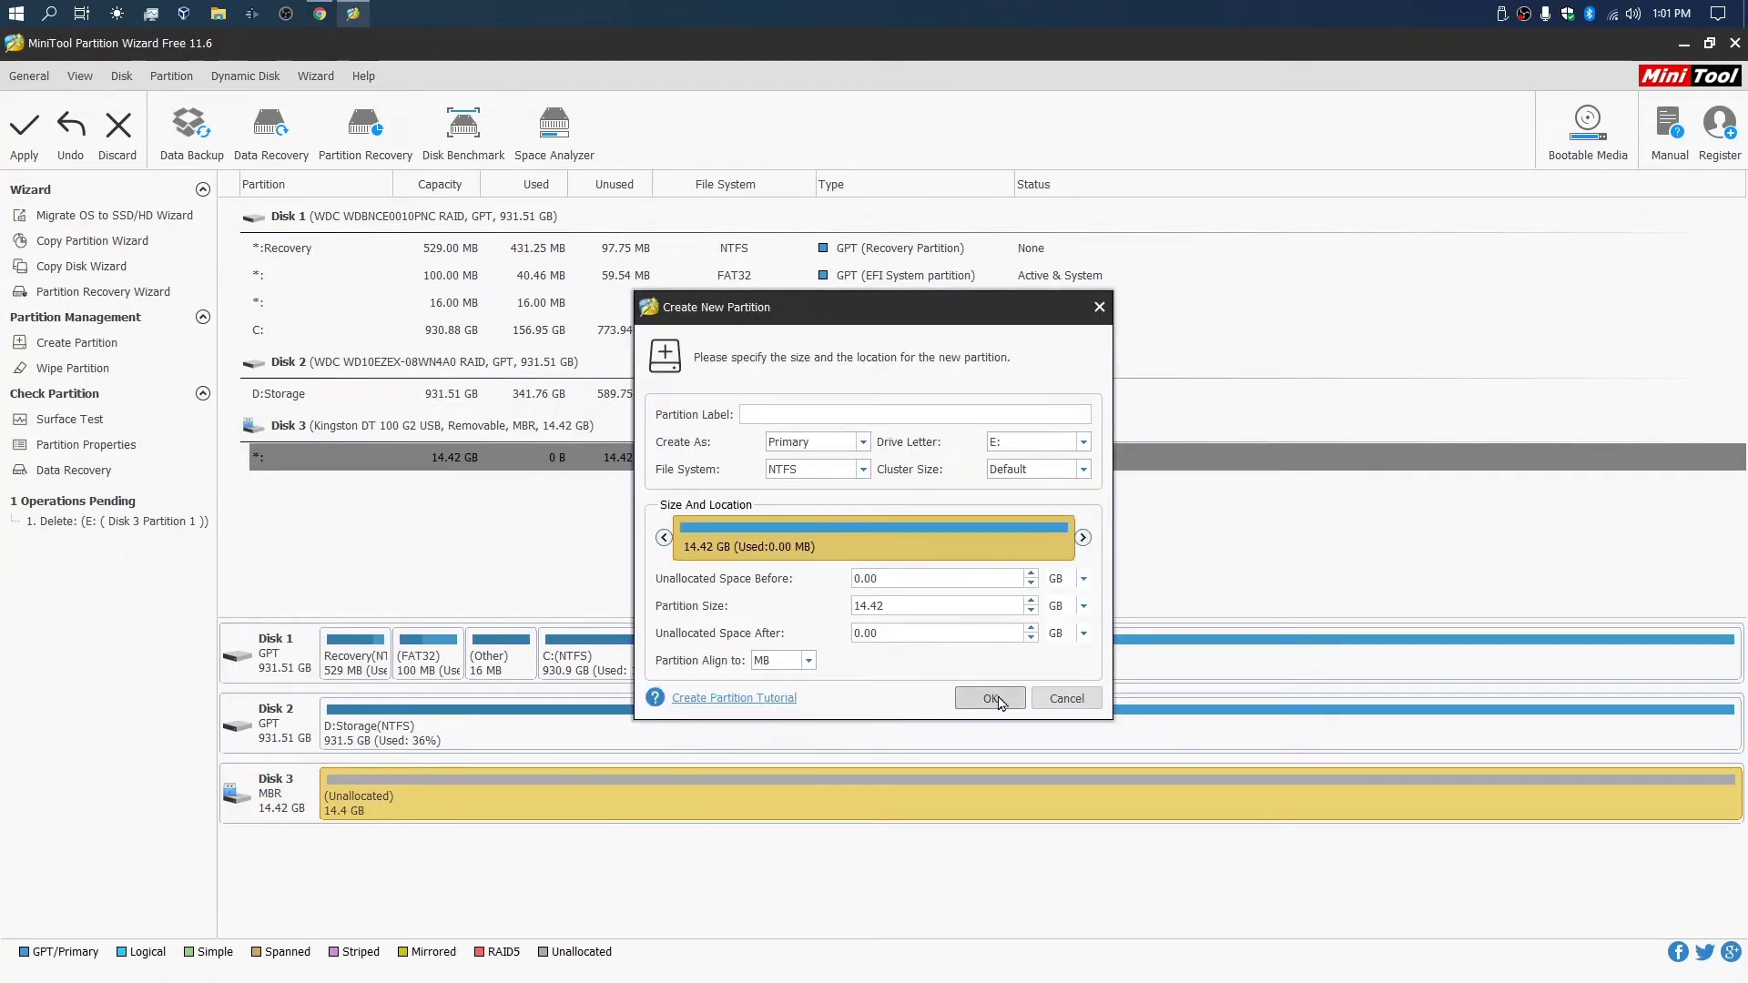
{"action": "left_click", "coordinate": [1072, 700]}
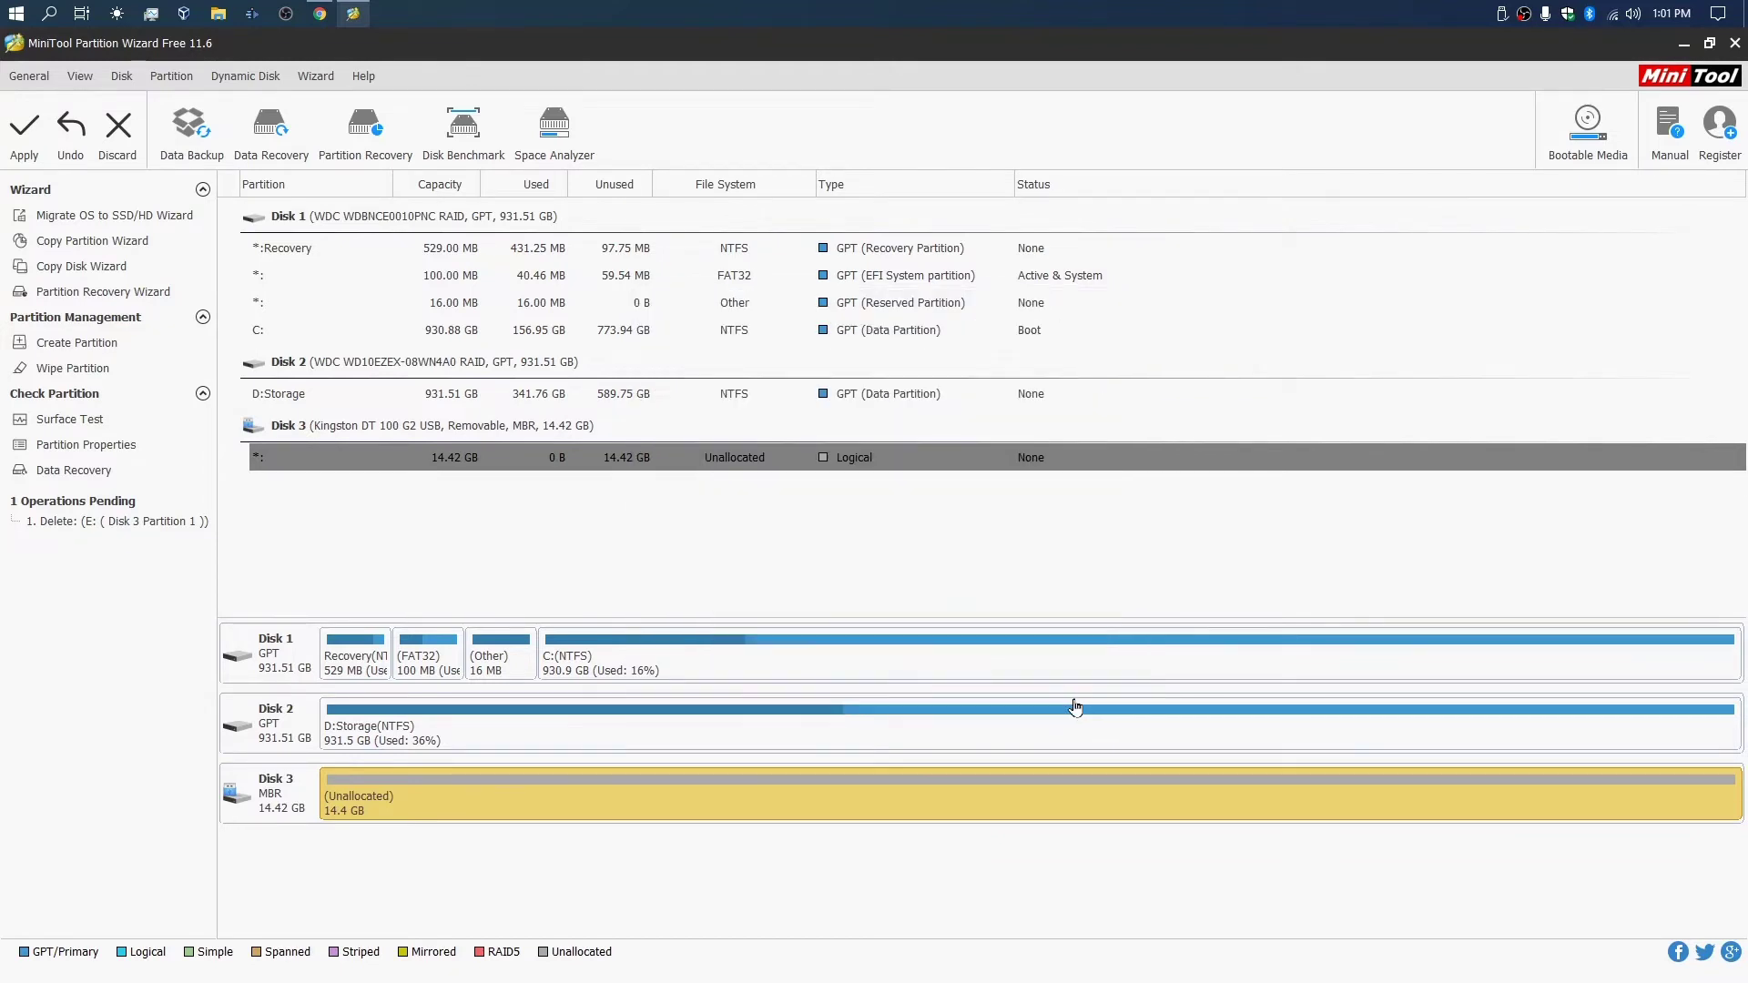
- Select Disk 3, check the drives listed under This PC in File Explorer, and close that window
{"action": "left_click", "coordinate": [282, 790]}
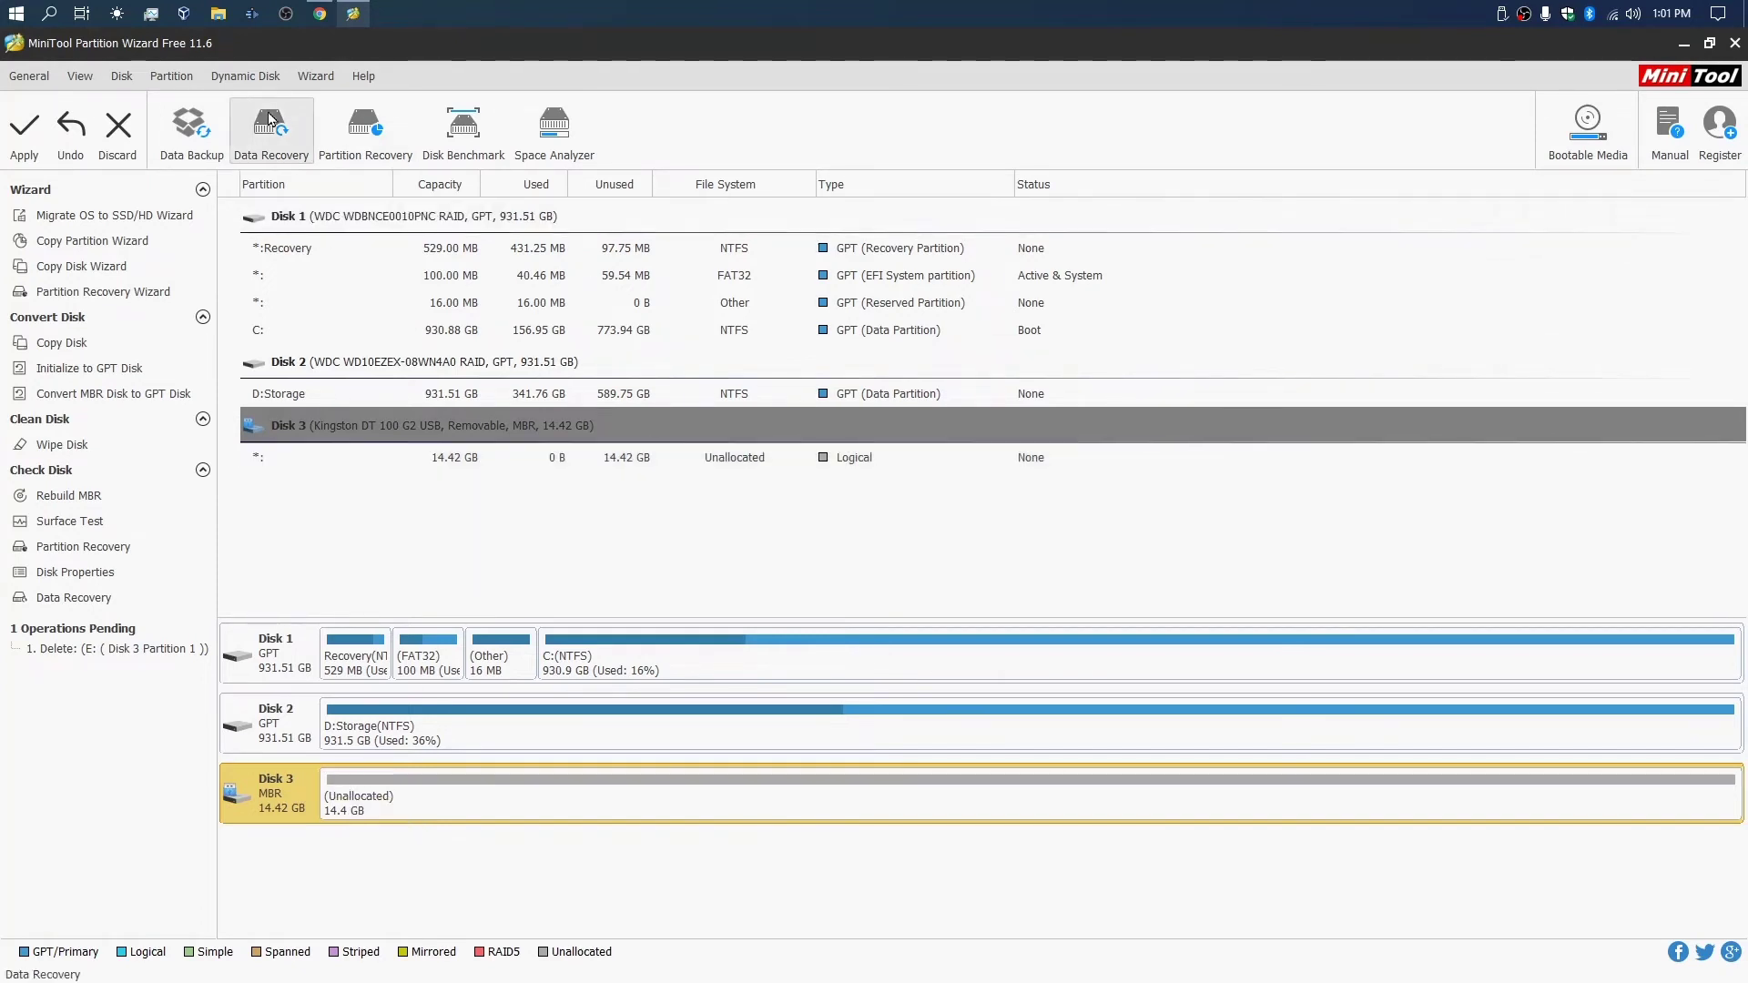
{"action": "left_click", "coordinate": [219, 14]}
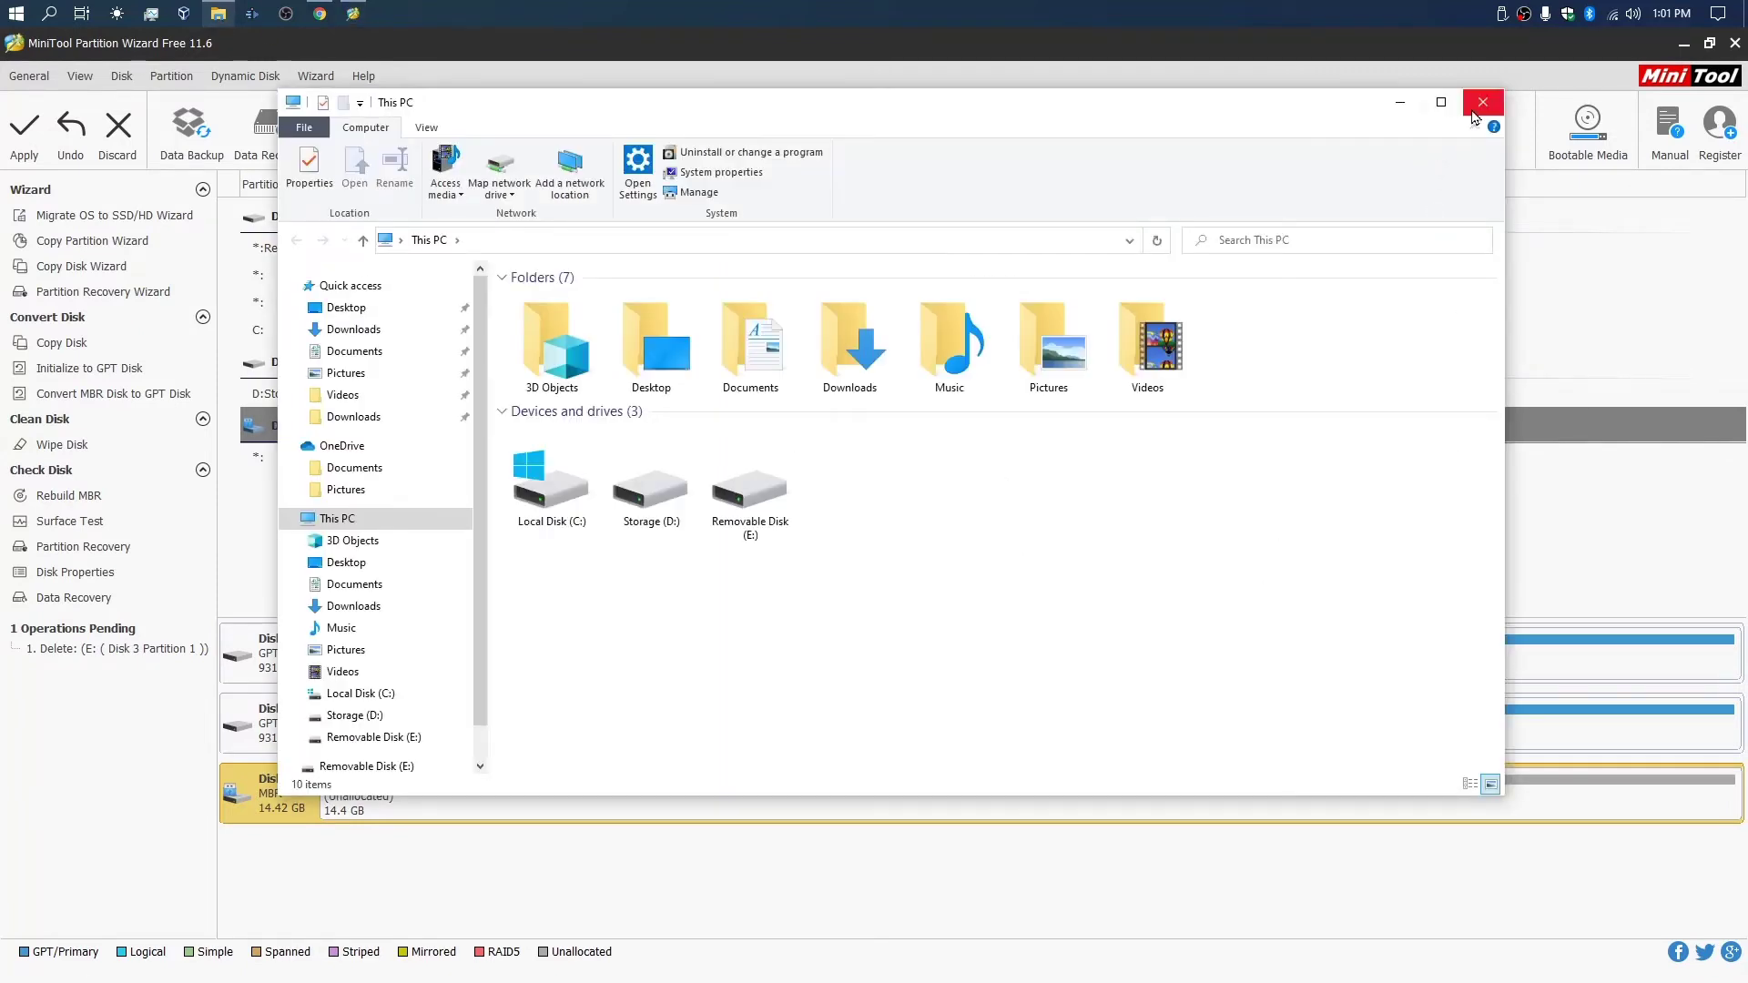
{"action": "left_click", "coordinate": [1482, 88]}
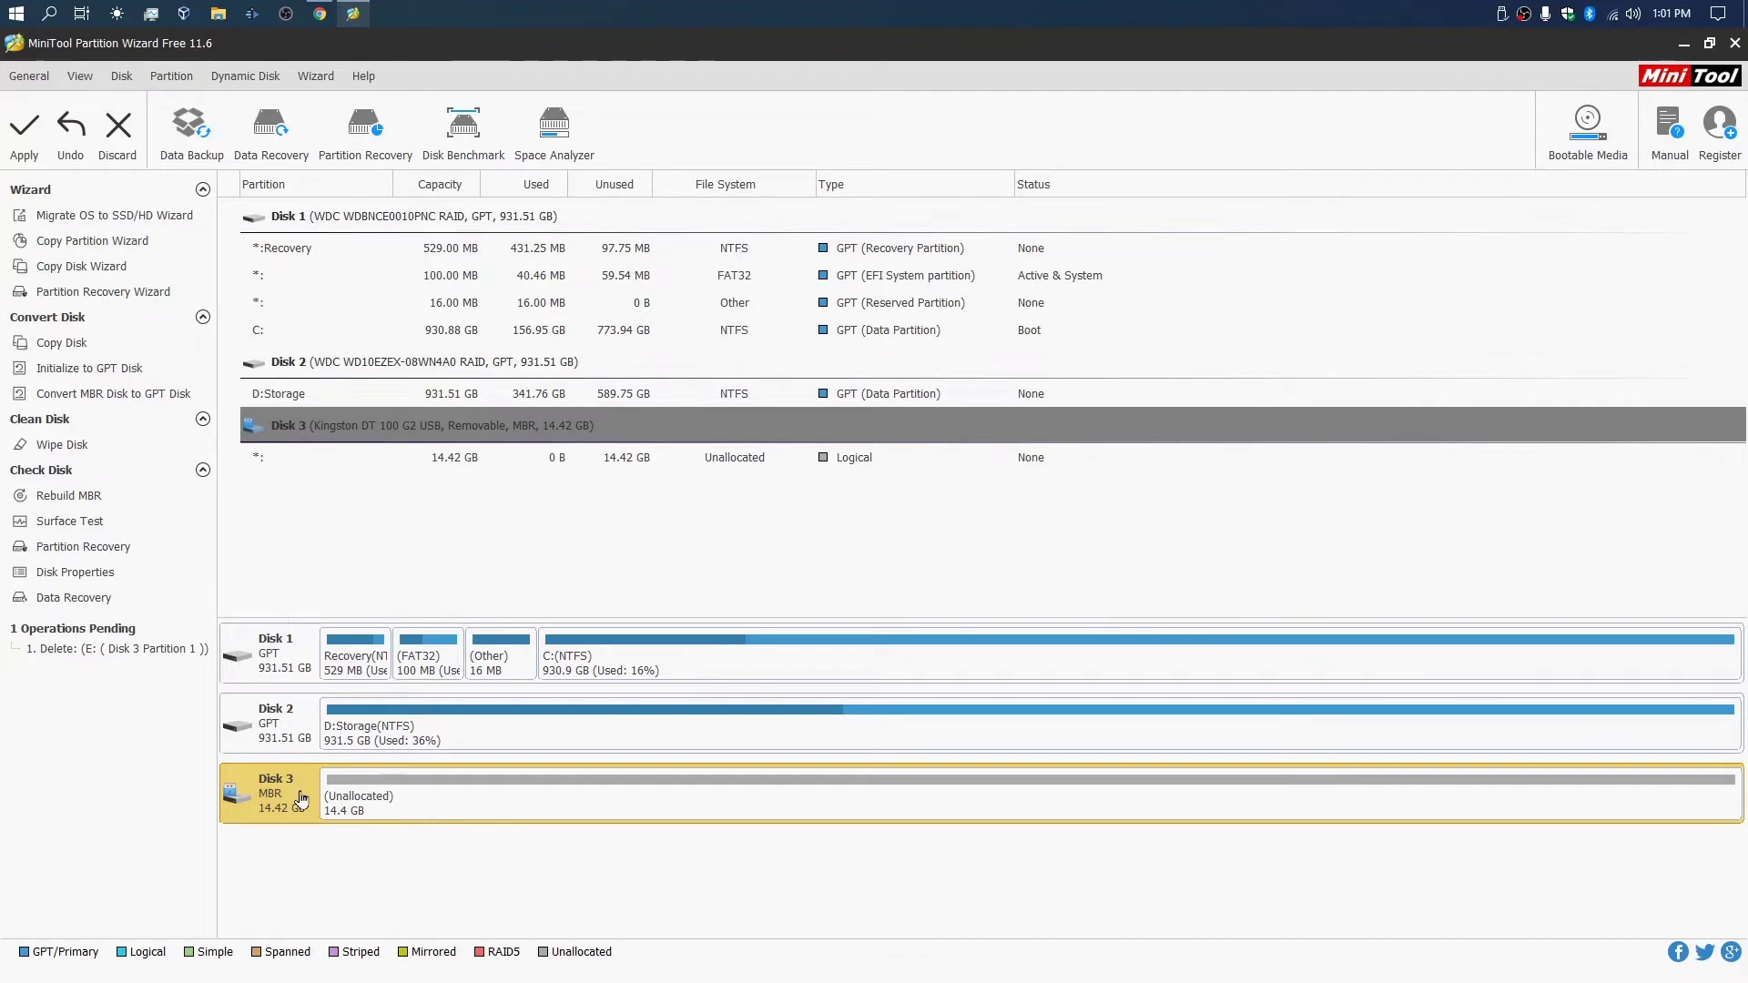
- Recheck the options of Disk 3 and its unallocated space, then view the new-partition settings and cancel
{"action": "right_click", "coordinate": [281, 795]}
{"action": "left_click", "coordinate": [358, 808]}
{"action": "right_click", "coordinate": [455, 799]}
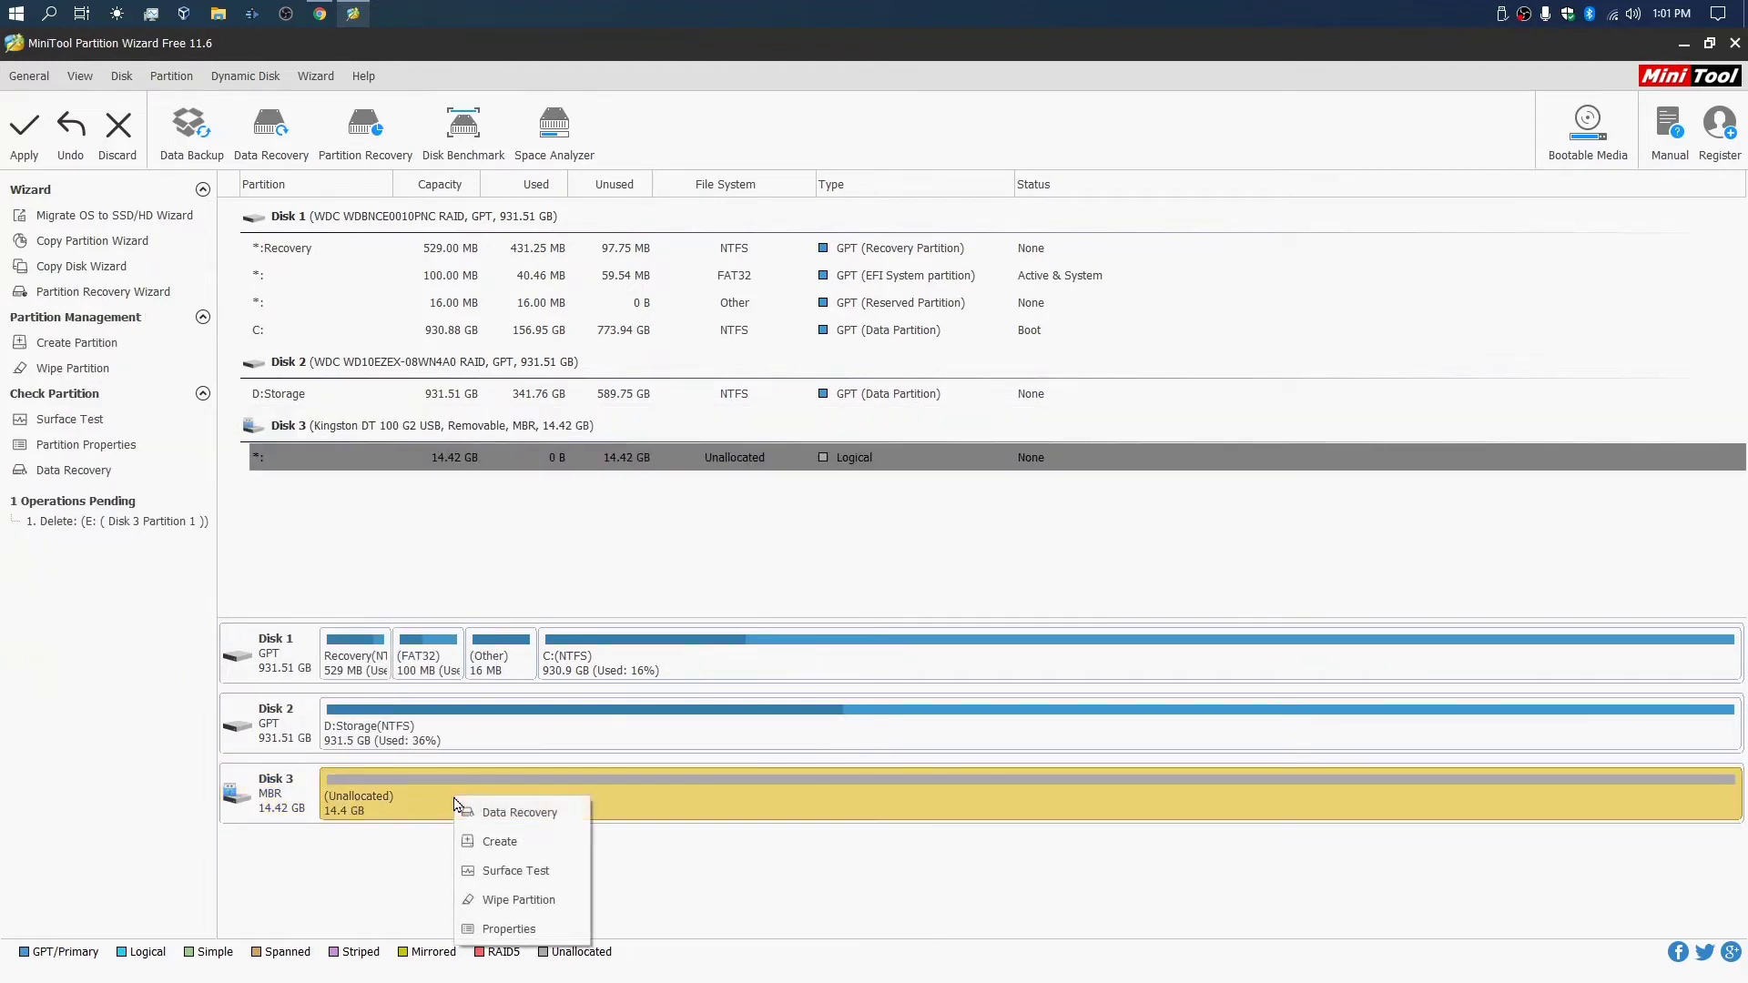
{"action": "left_click", "coordinate": [417, 804]}
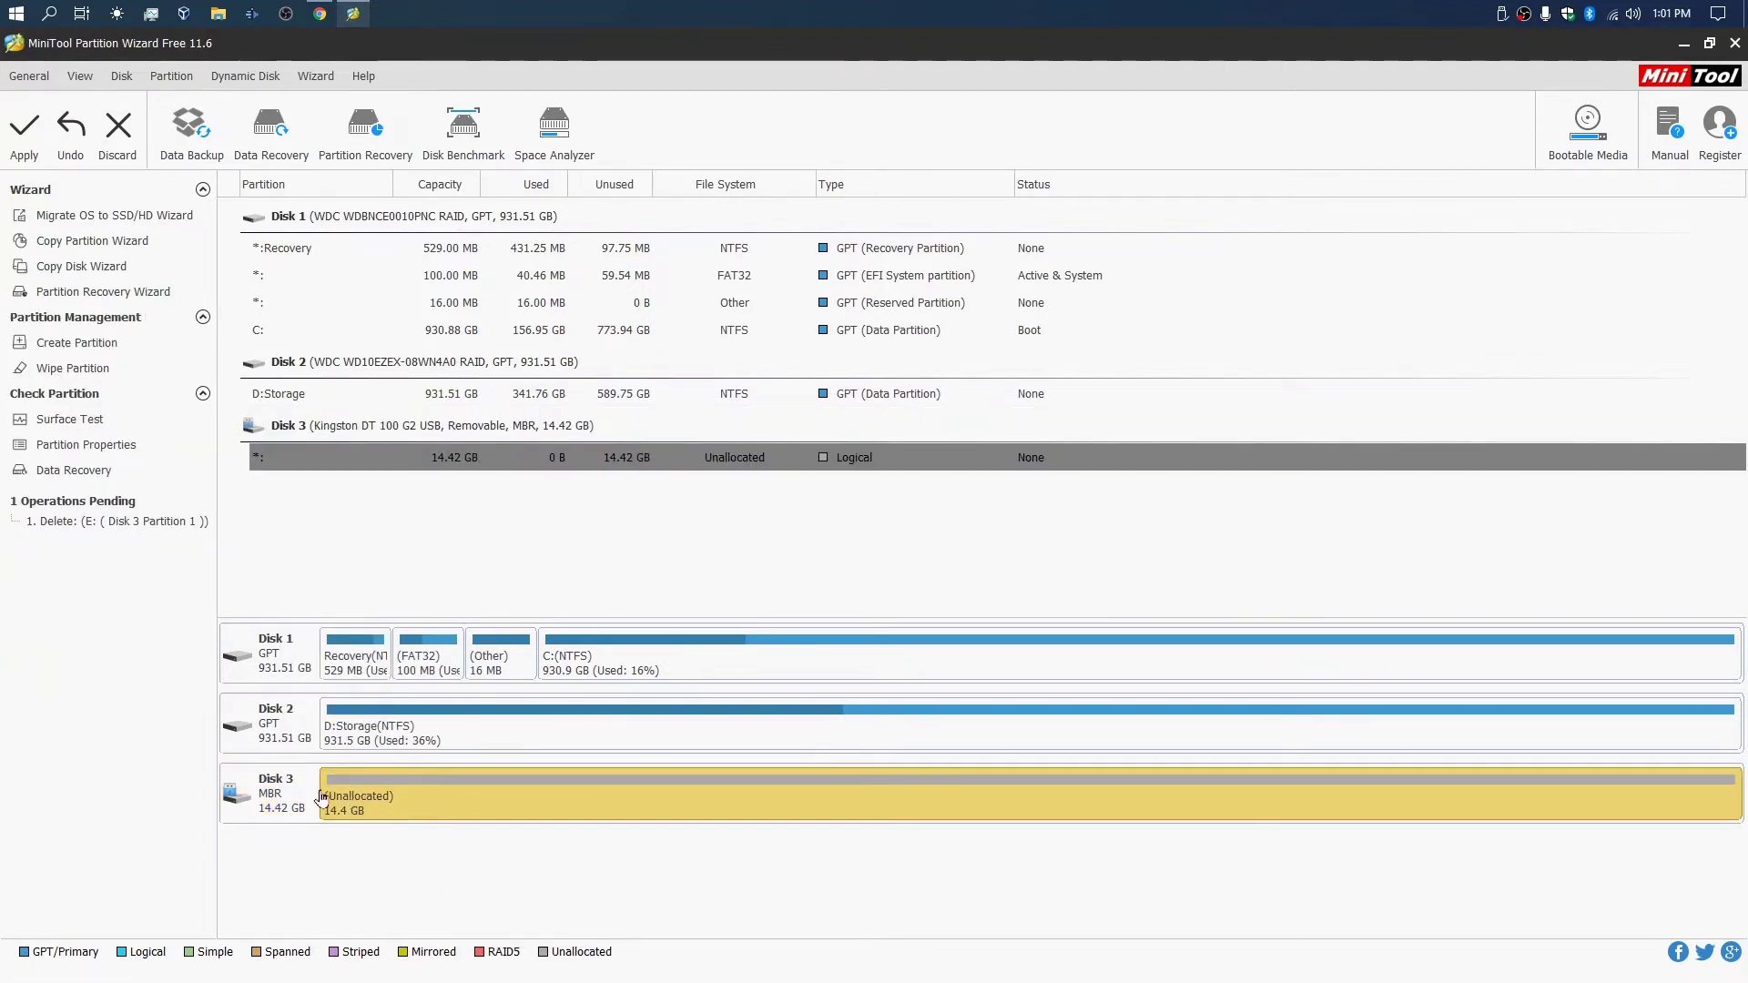
{"action": "right_click", "coordinate": [273, 786]}
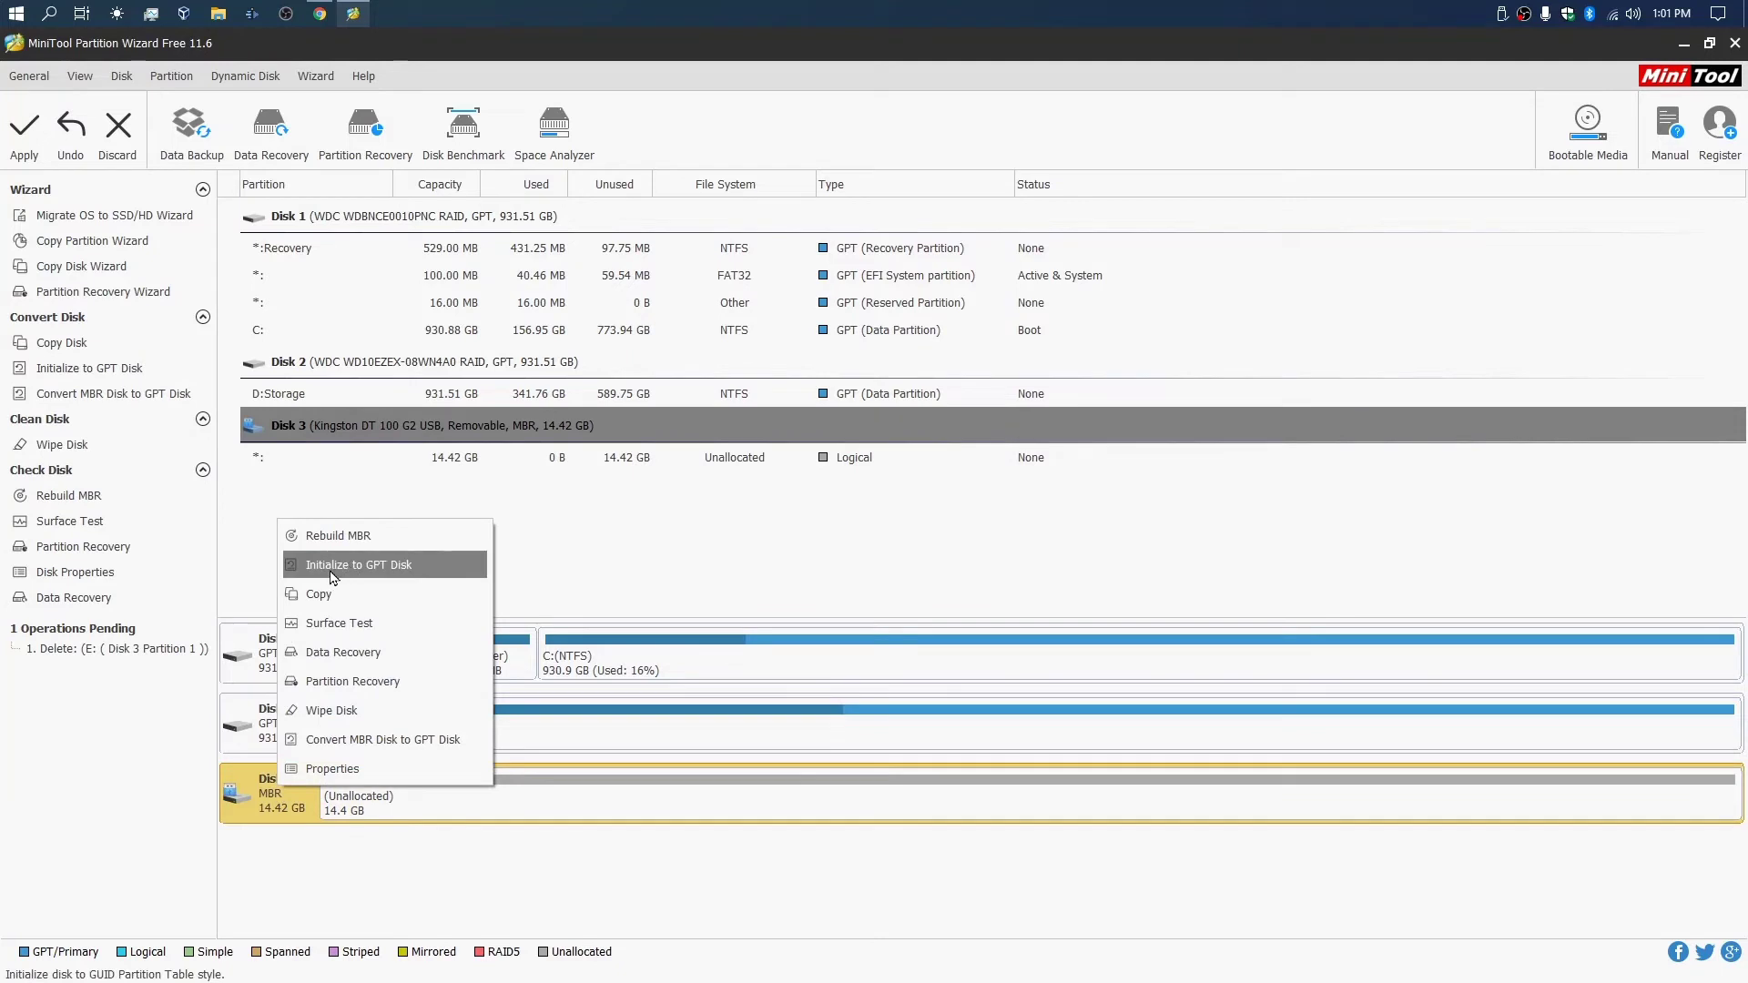
{"action": "right_click", "coordinate": [584, 778]}
{"action": "left_click", "coordinate": [632, 824]}
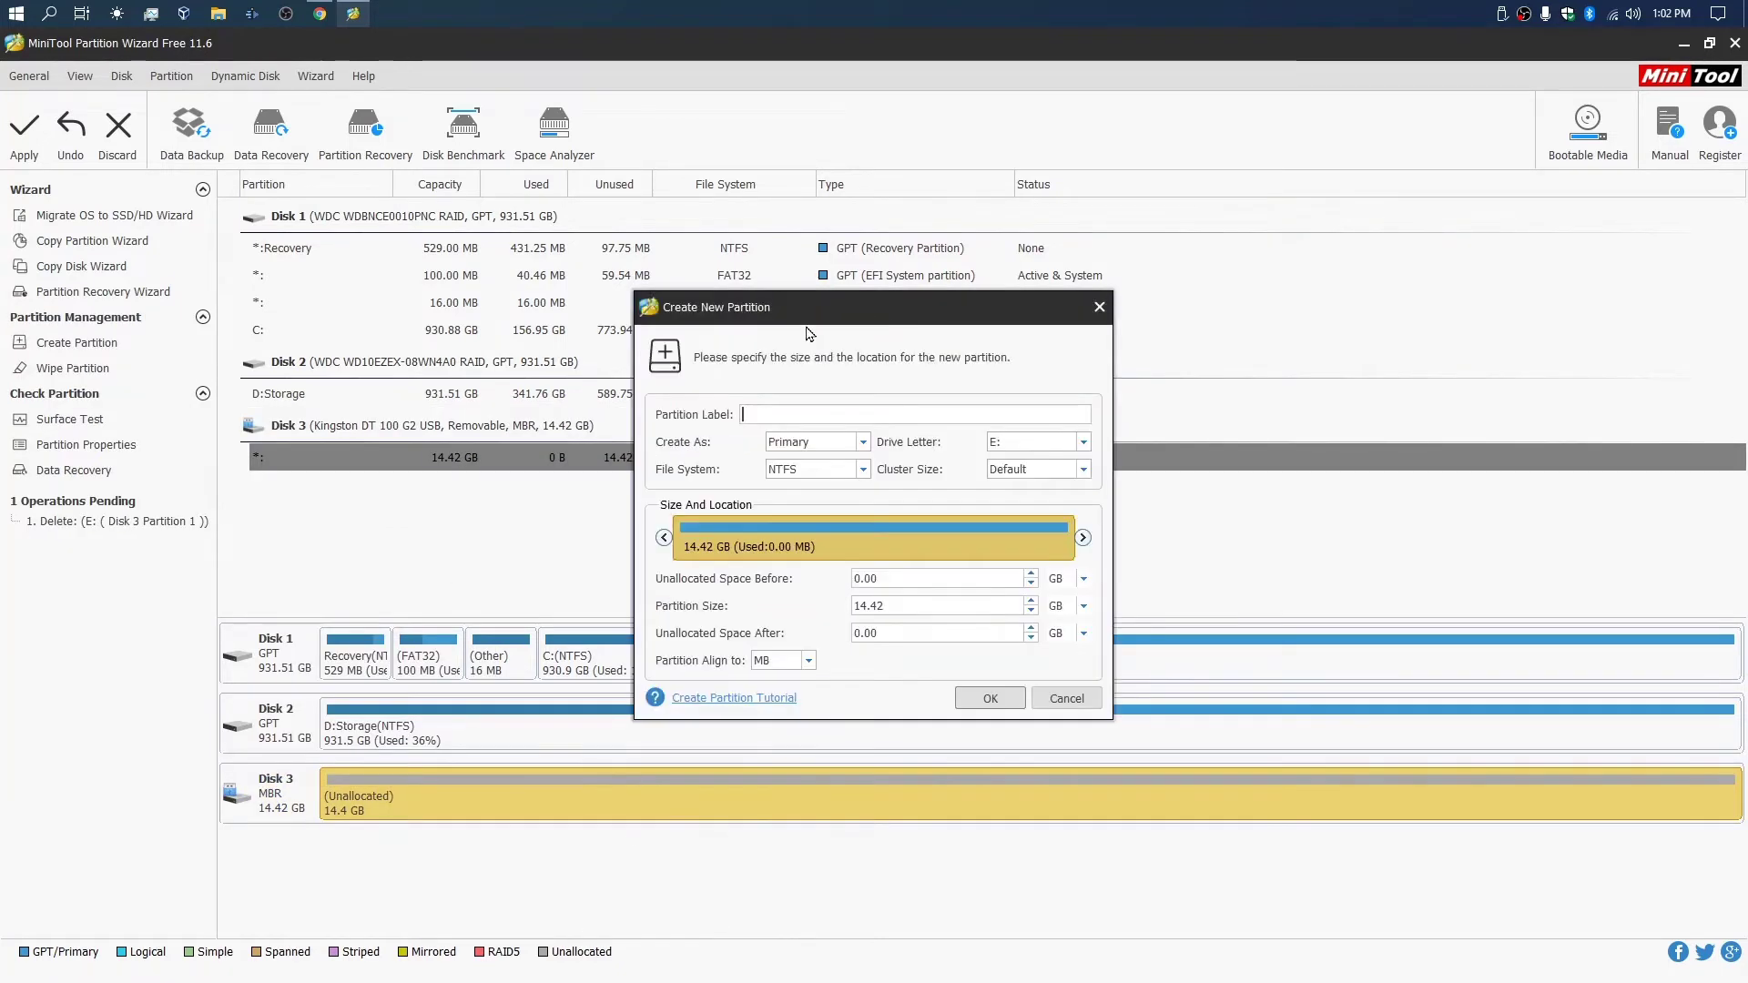
{"action": "left_click", "coordinate": [1064, 701]}
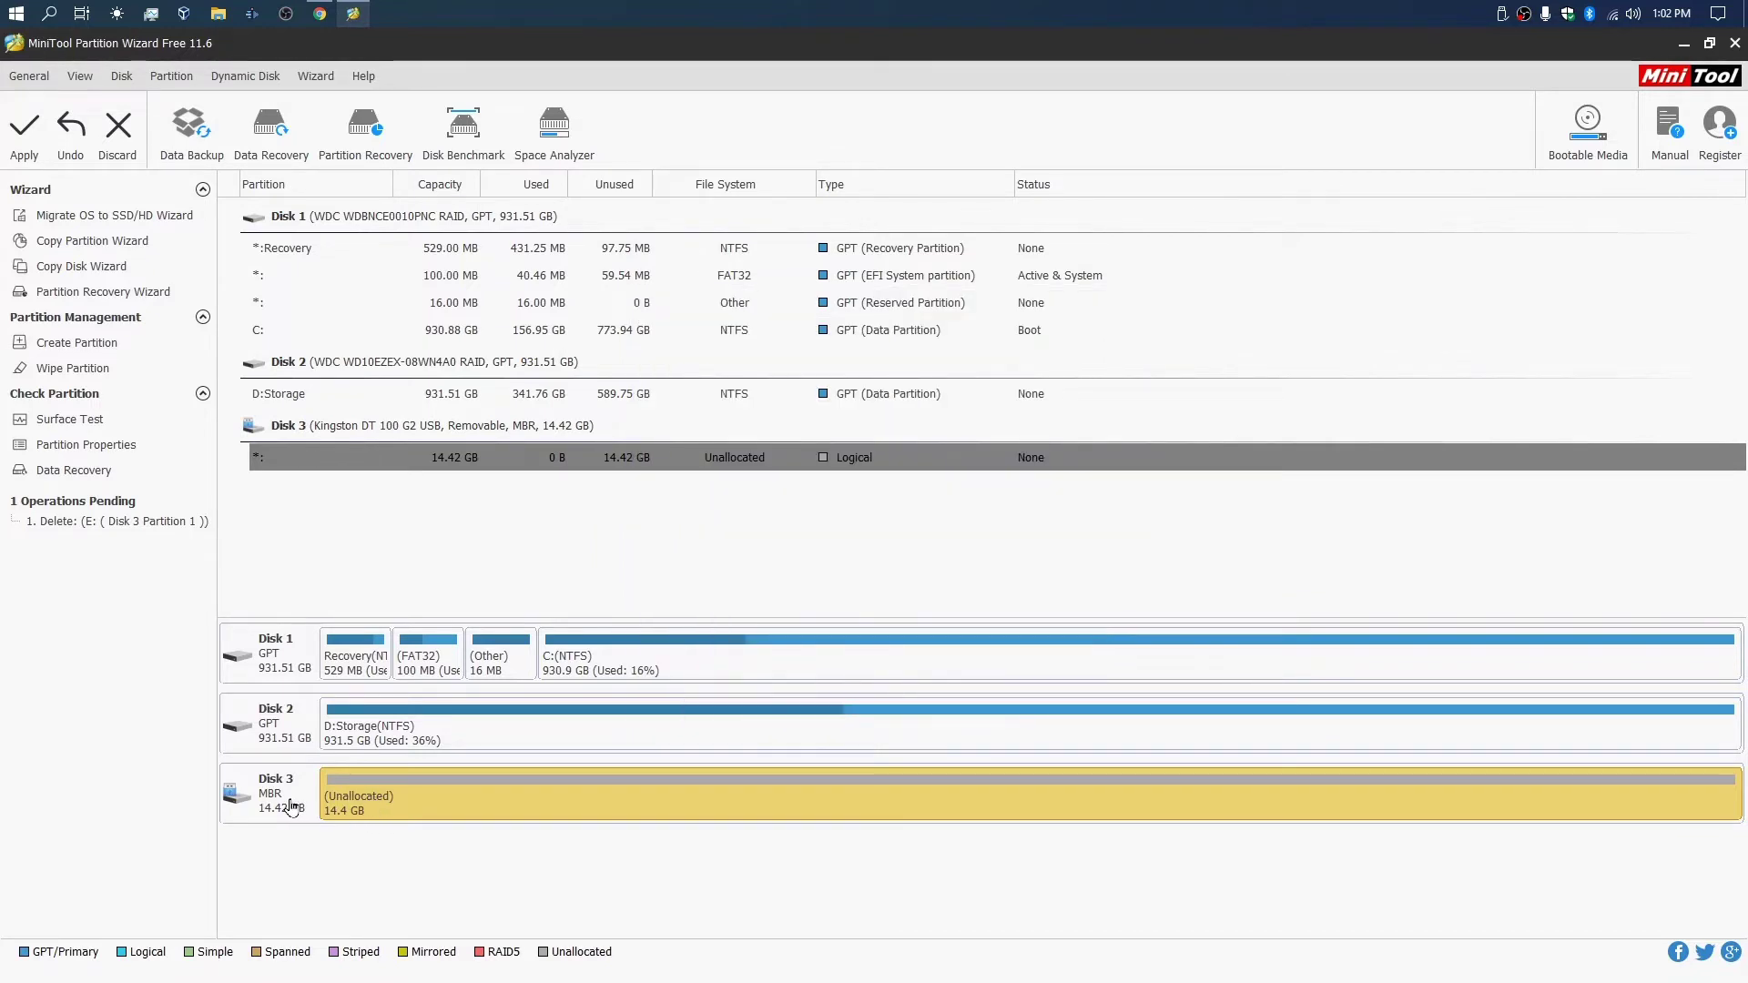
- Select the unallocated entry of Disk 3 and look again at This PC in File Explorer, closing it when done
{"action": "left_click", "coordinate": [265, 462]}
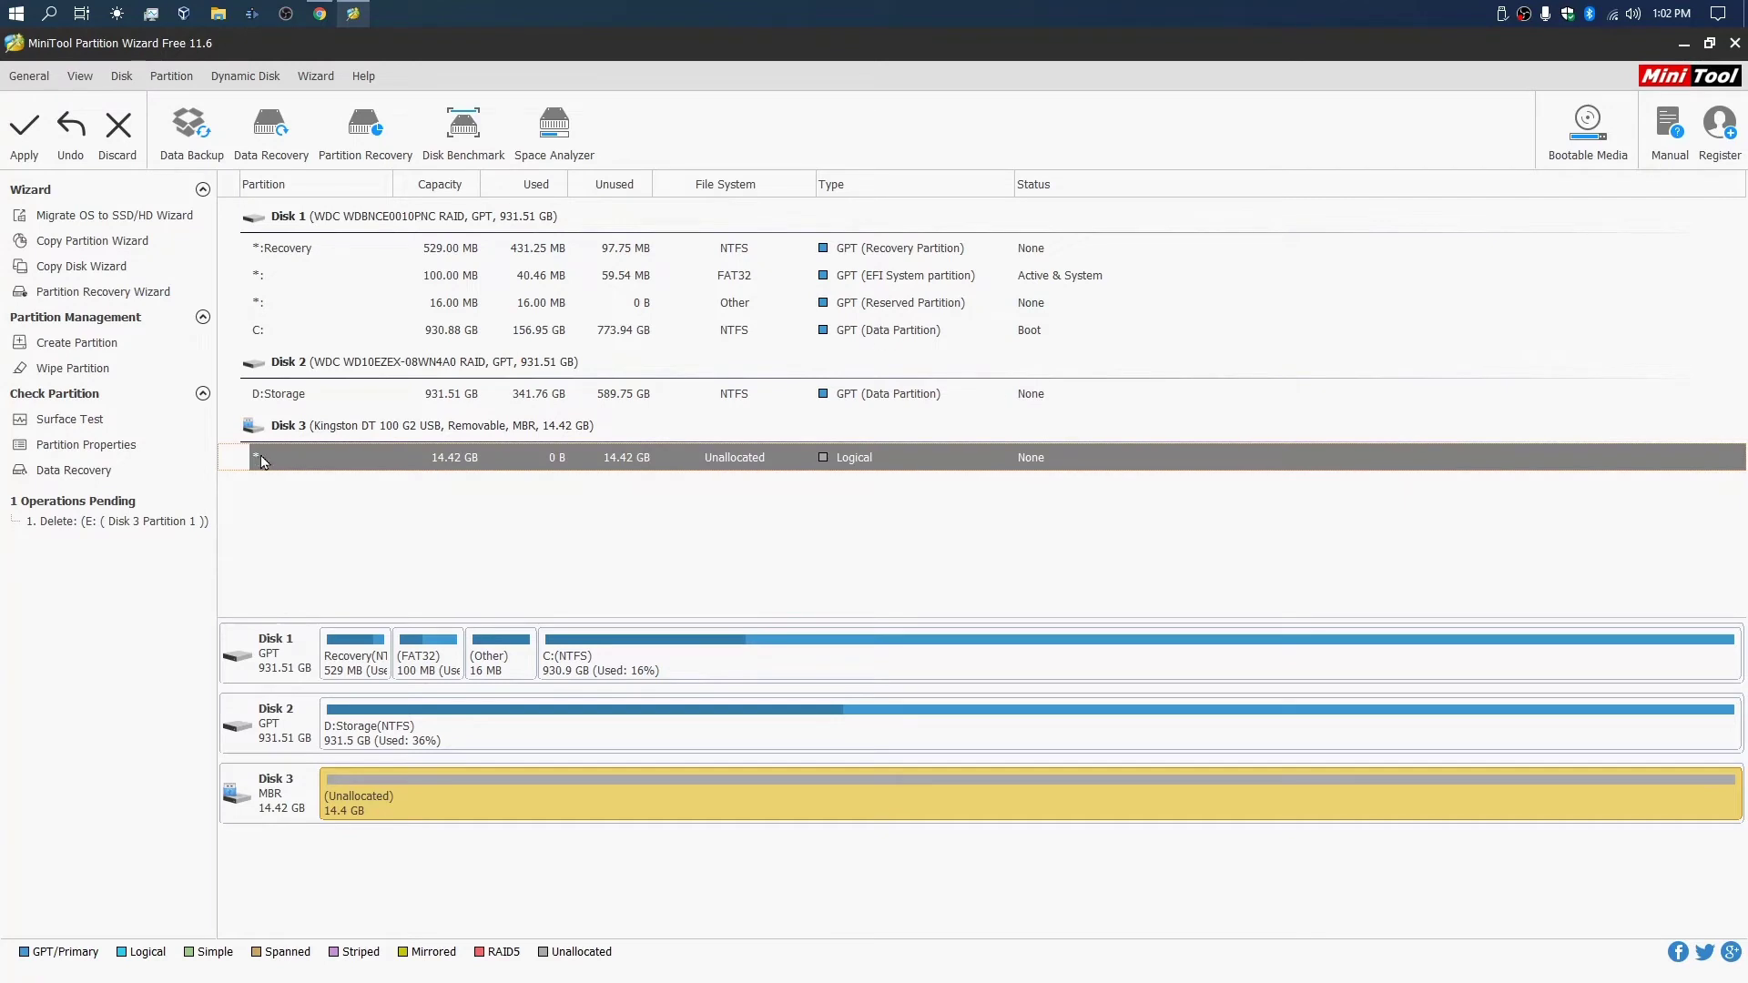
{"action": "left_click", "coordinate": [218, 12]}
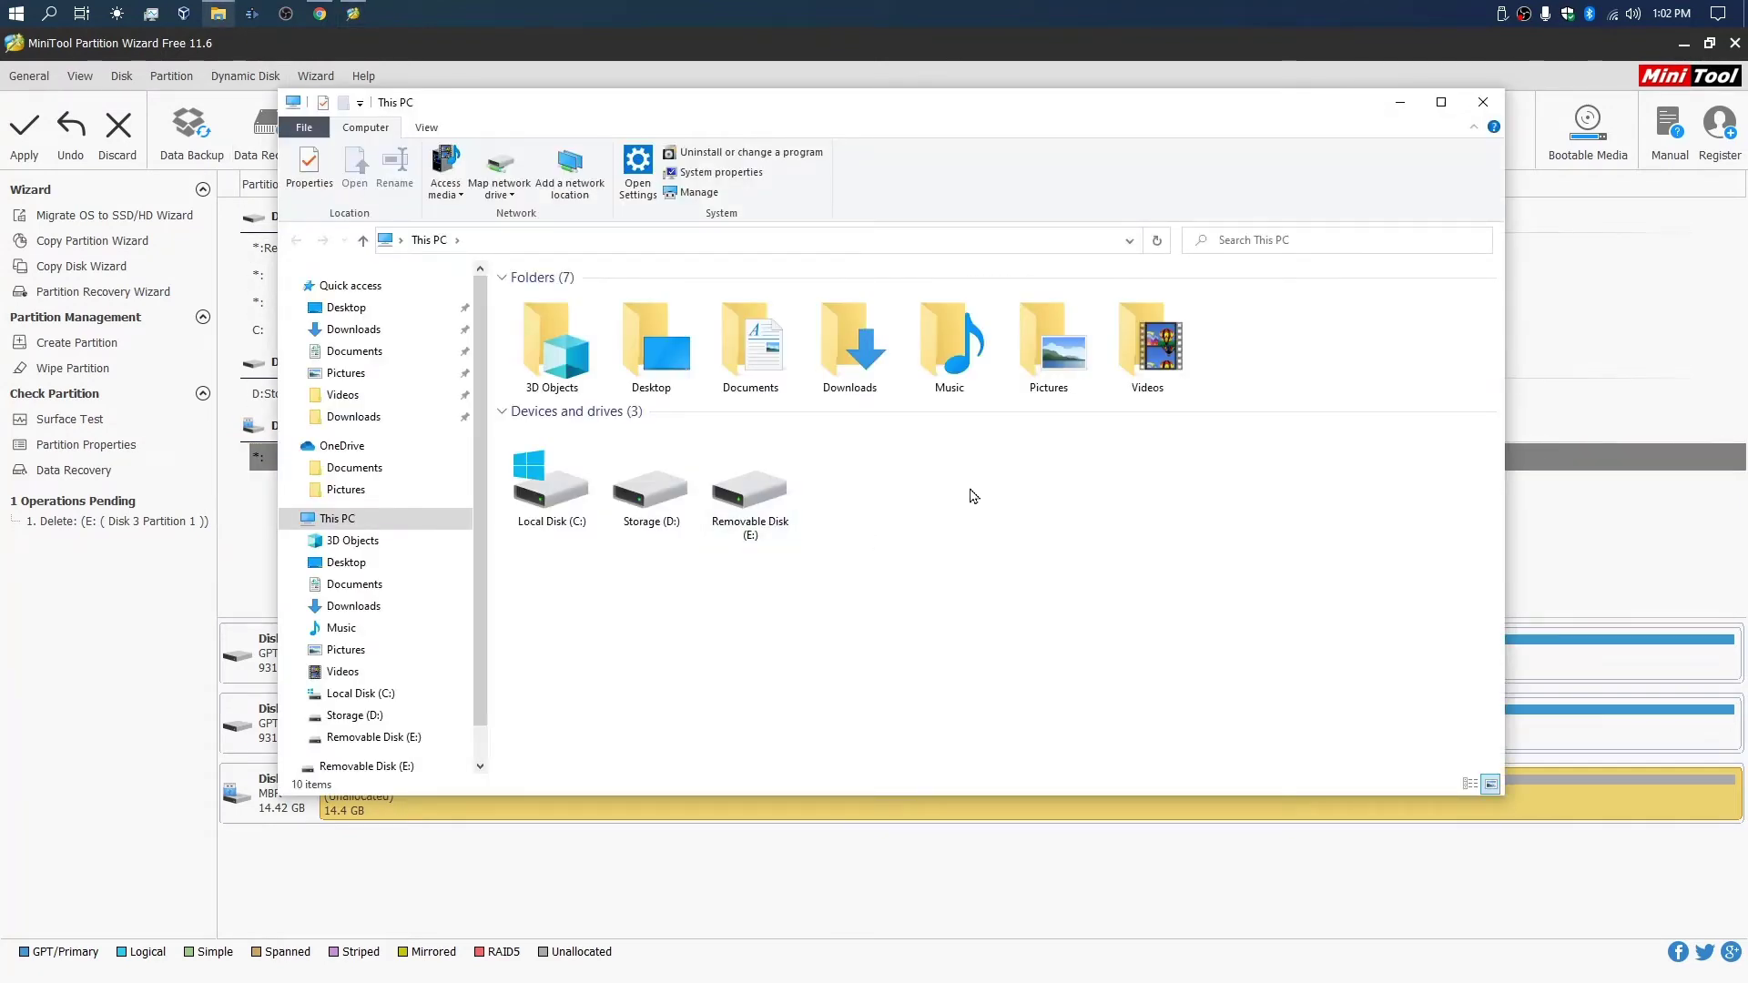
{"action": "left_click", "coordinate": [1483, 102]}
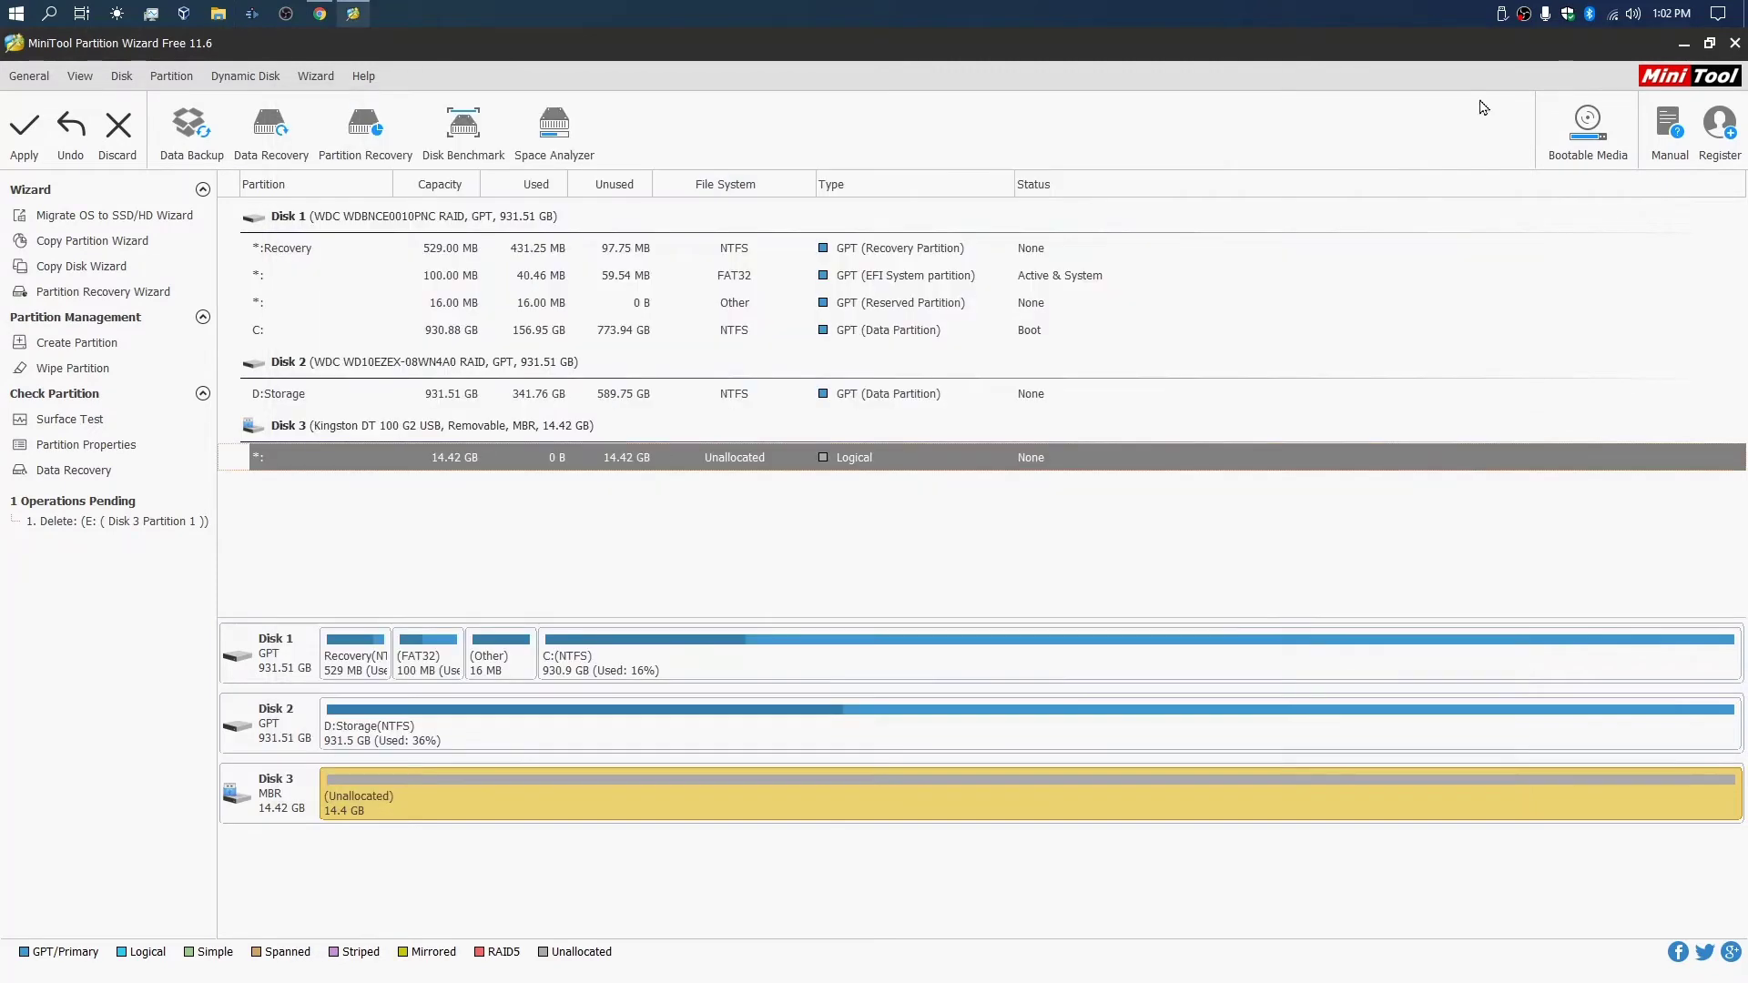
- Examine the operations for Disk 3, including Initialize to GPT Disk, against those for its unallocated space
{"action": "left_click", "coordinate": [294, 791]}
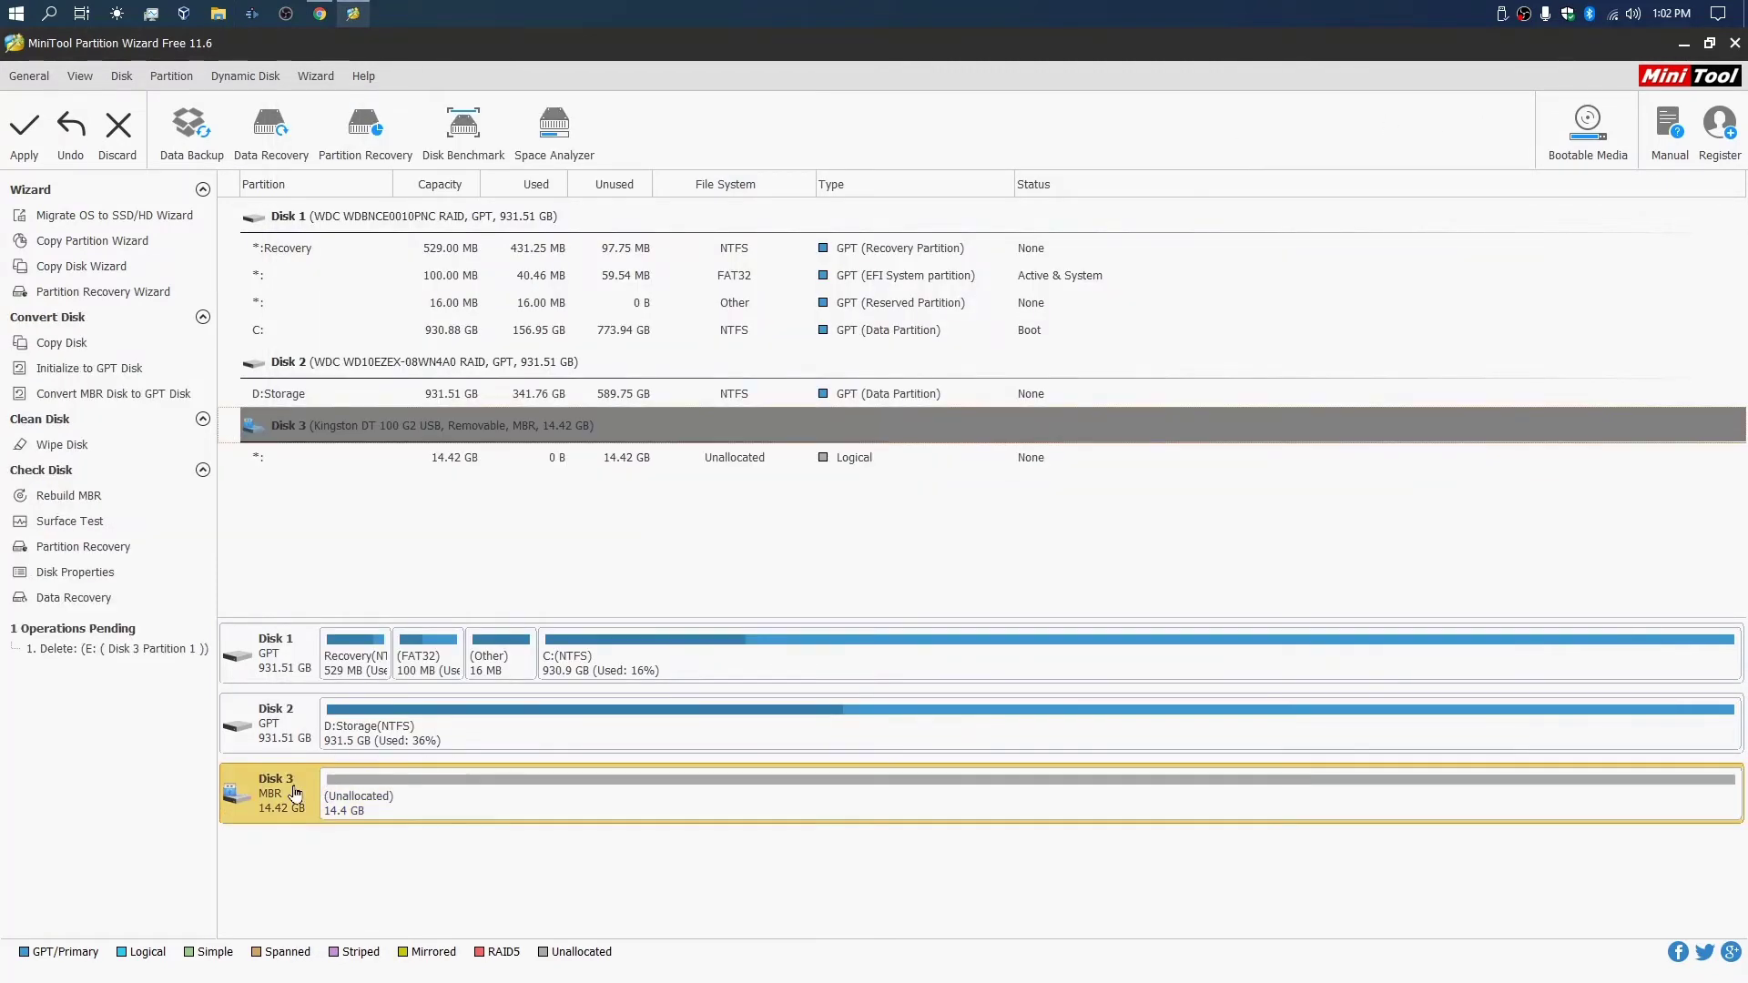
{"action": "right_click", "coordinate": [294, 790]}
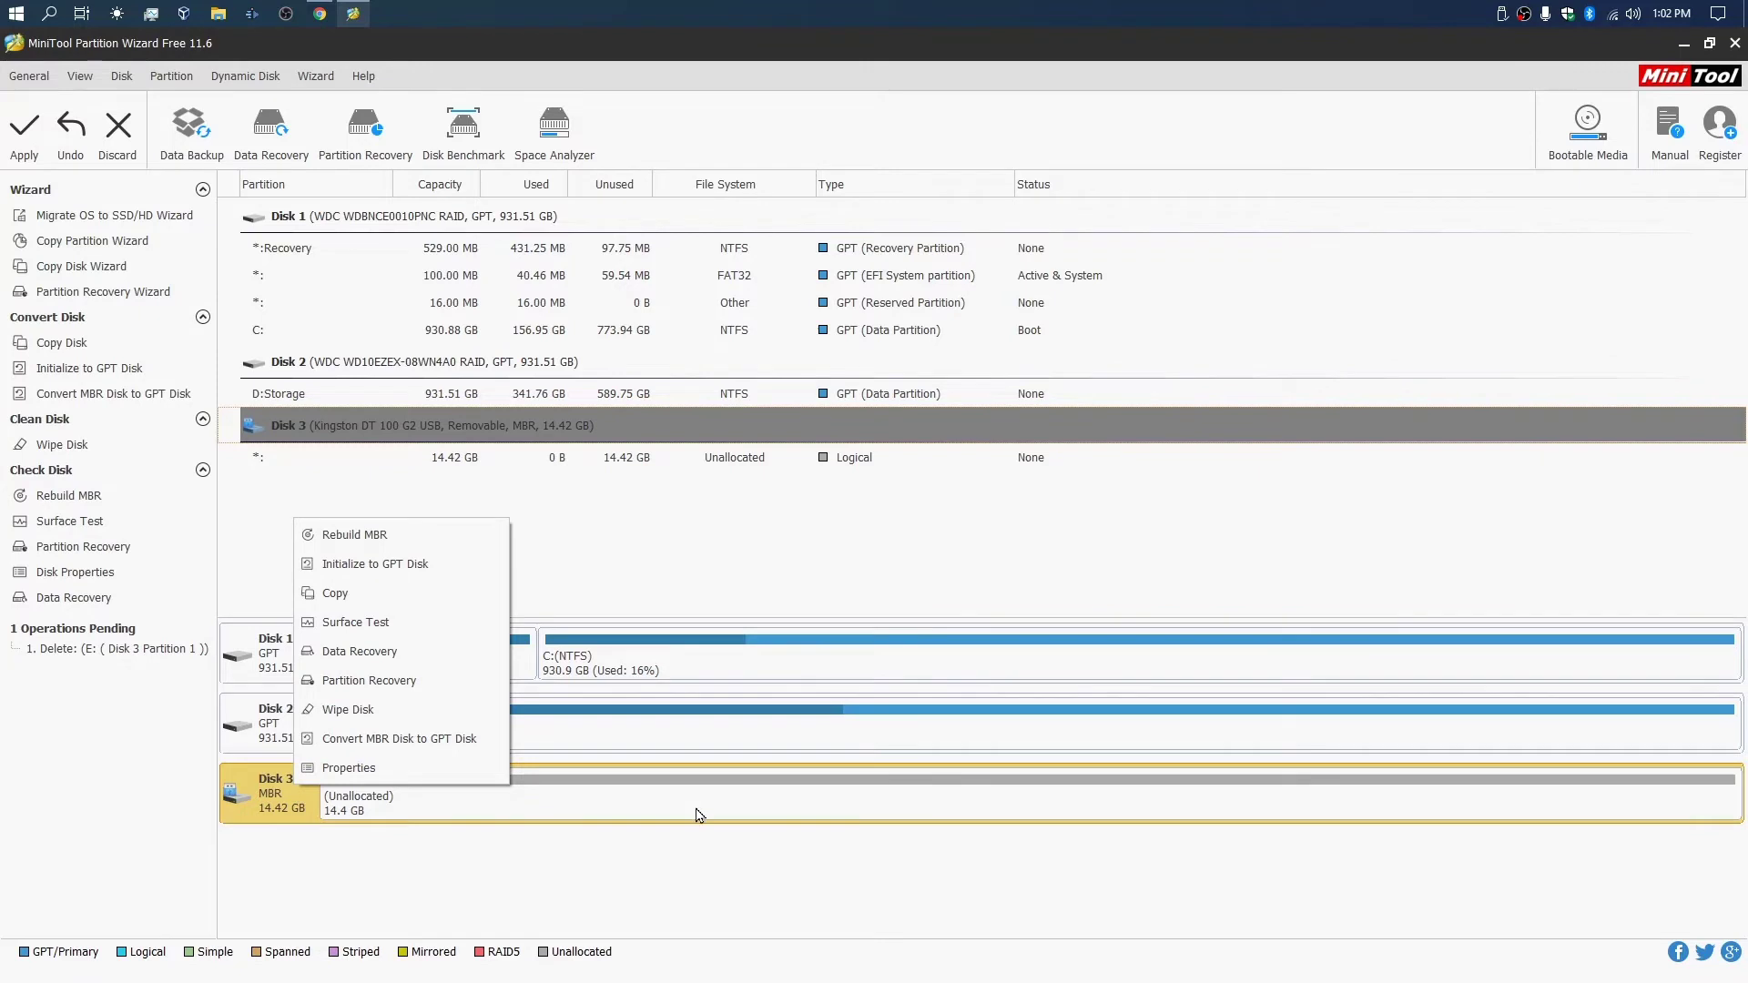
{"action": "right_click", "coordinate": [646, 794]}
{"action": "left_click", "coordinate": [415, 800]}
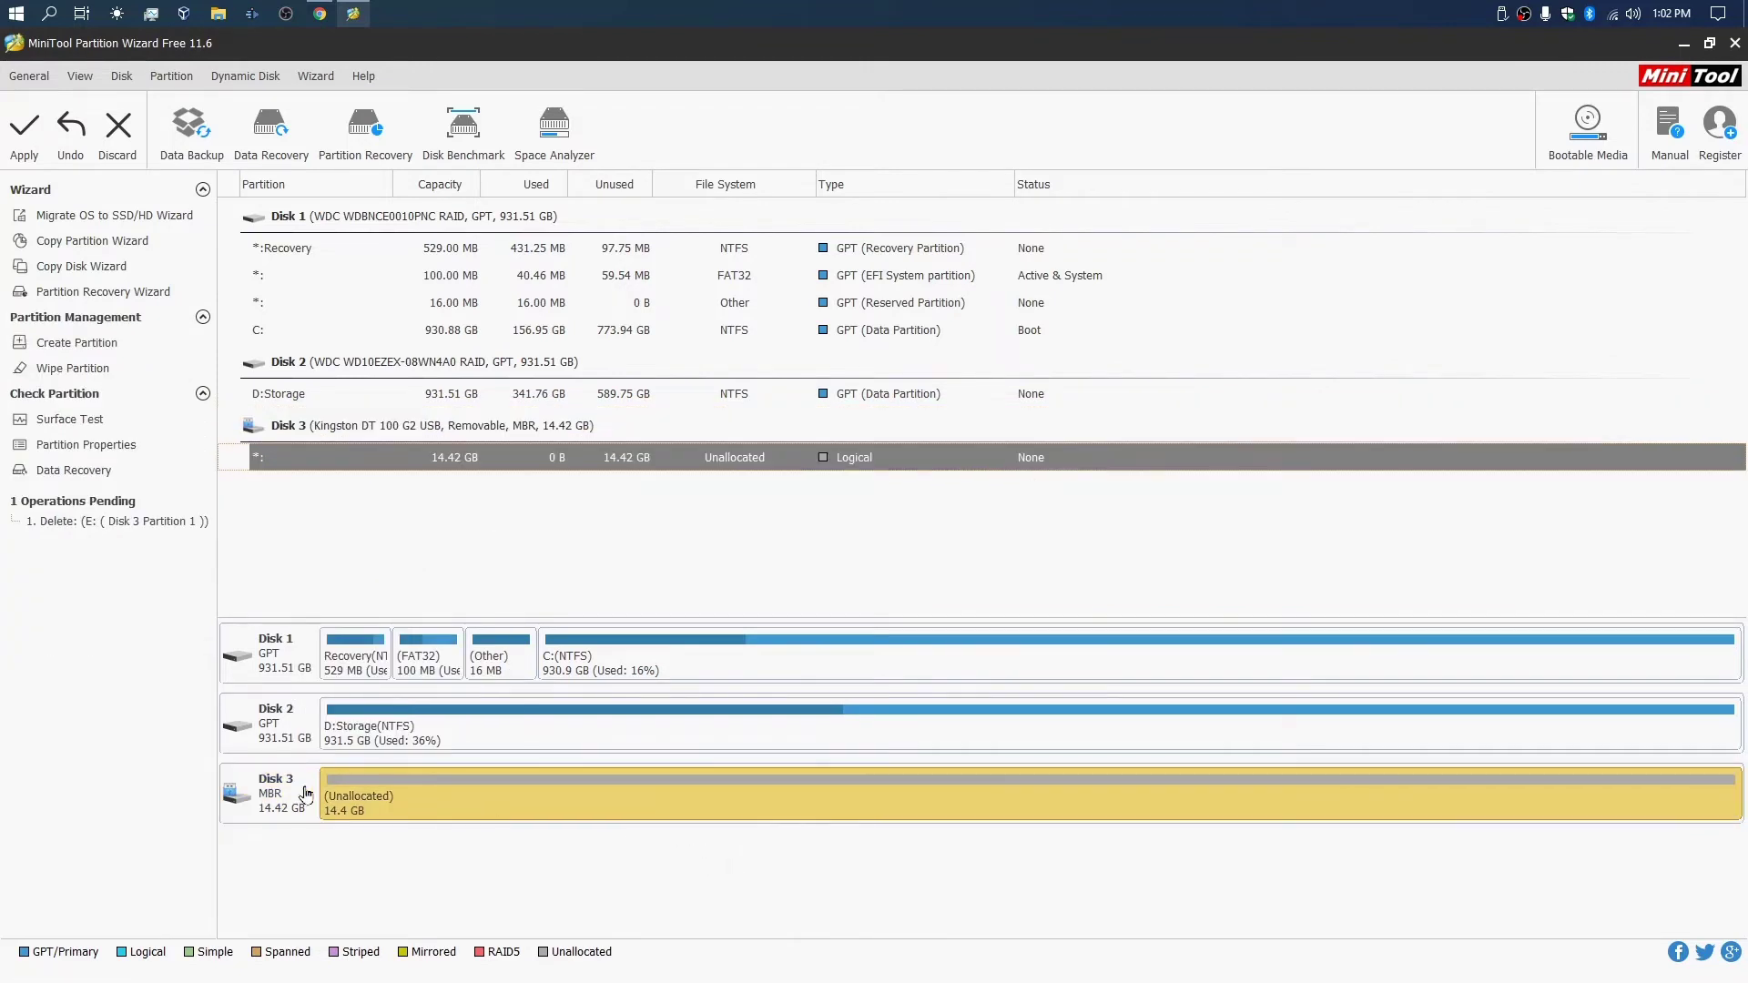
{"action": "right_click", "coordinate": [398, 792]}
{"action": "left_click", "coordinate": [270, 803]}
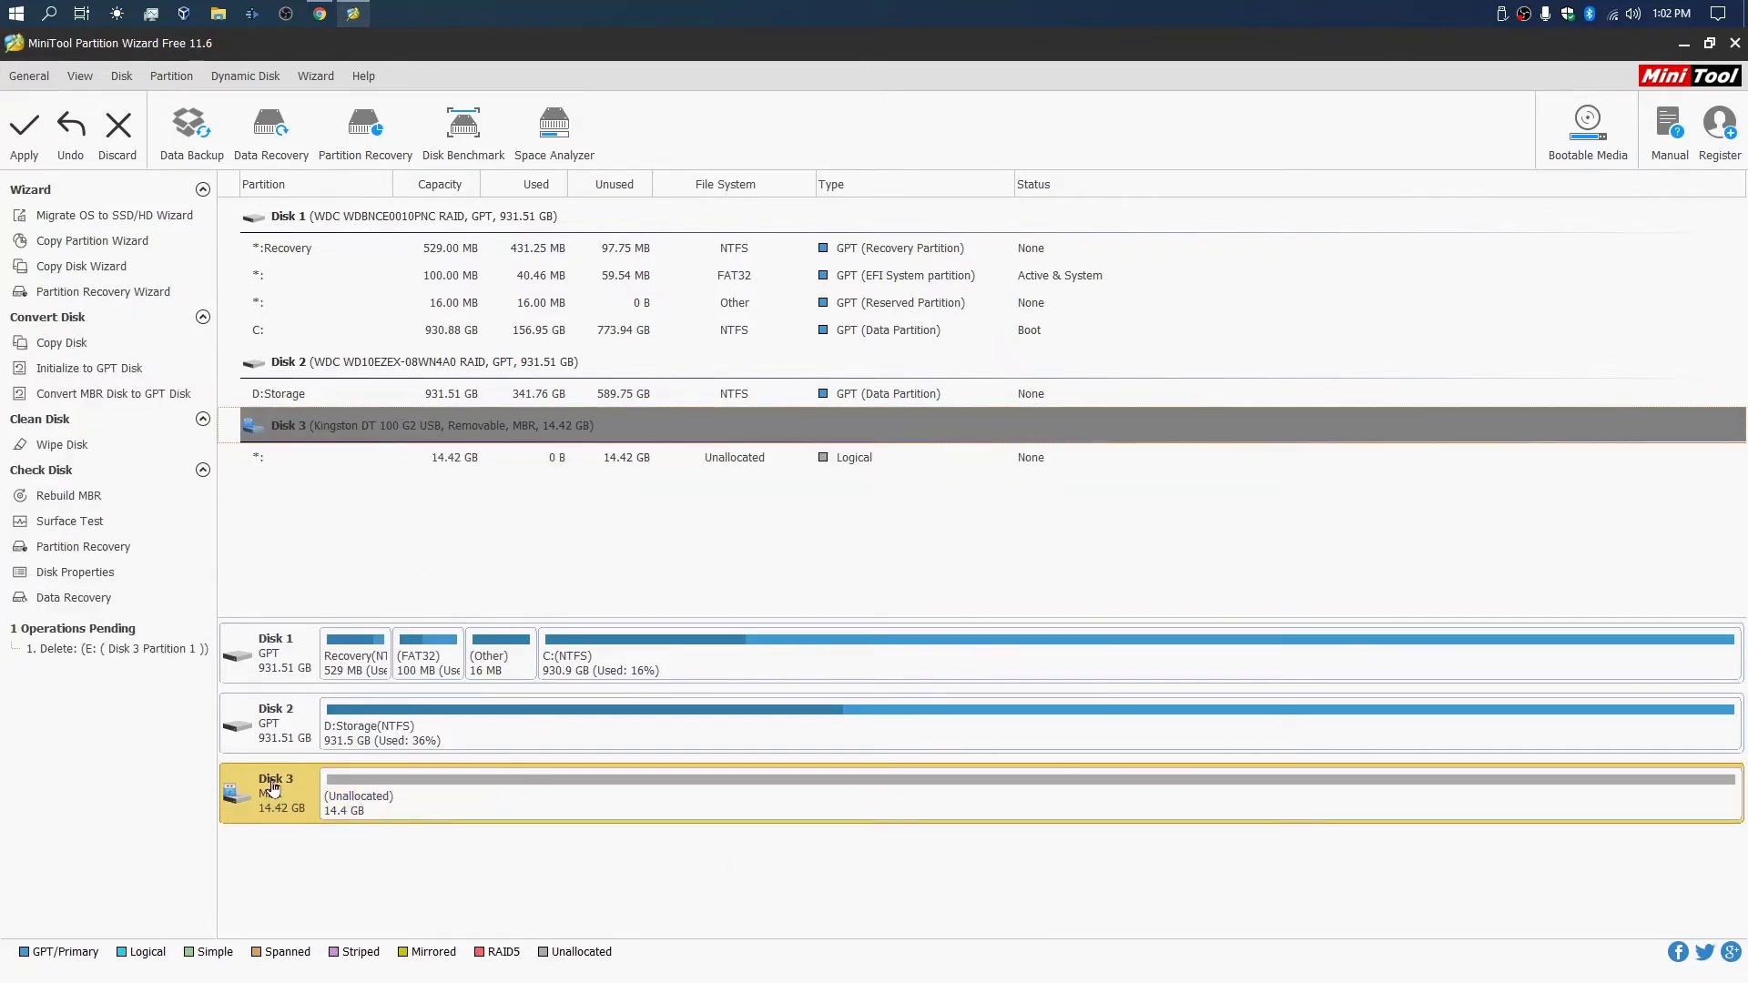
{"action": "right_click", "coordinate": [271, 784]}
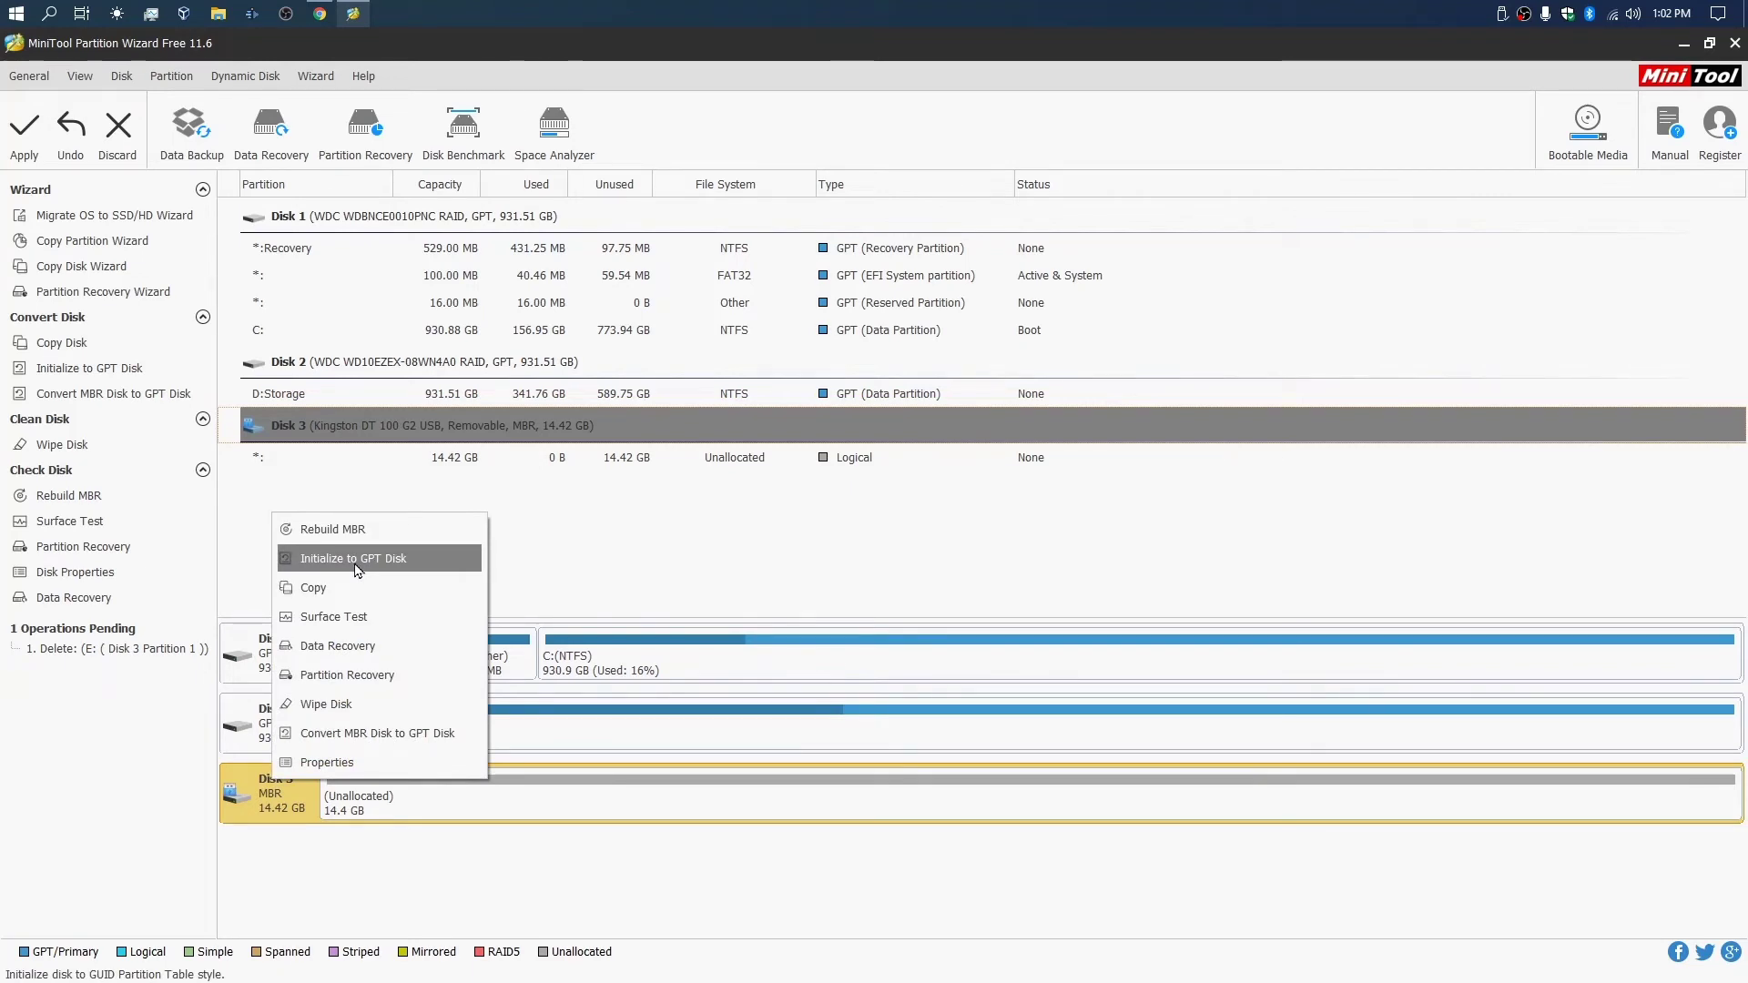
{"action": "left_click", "coordinate": [579, 812]}
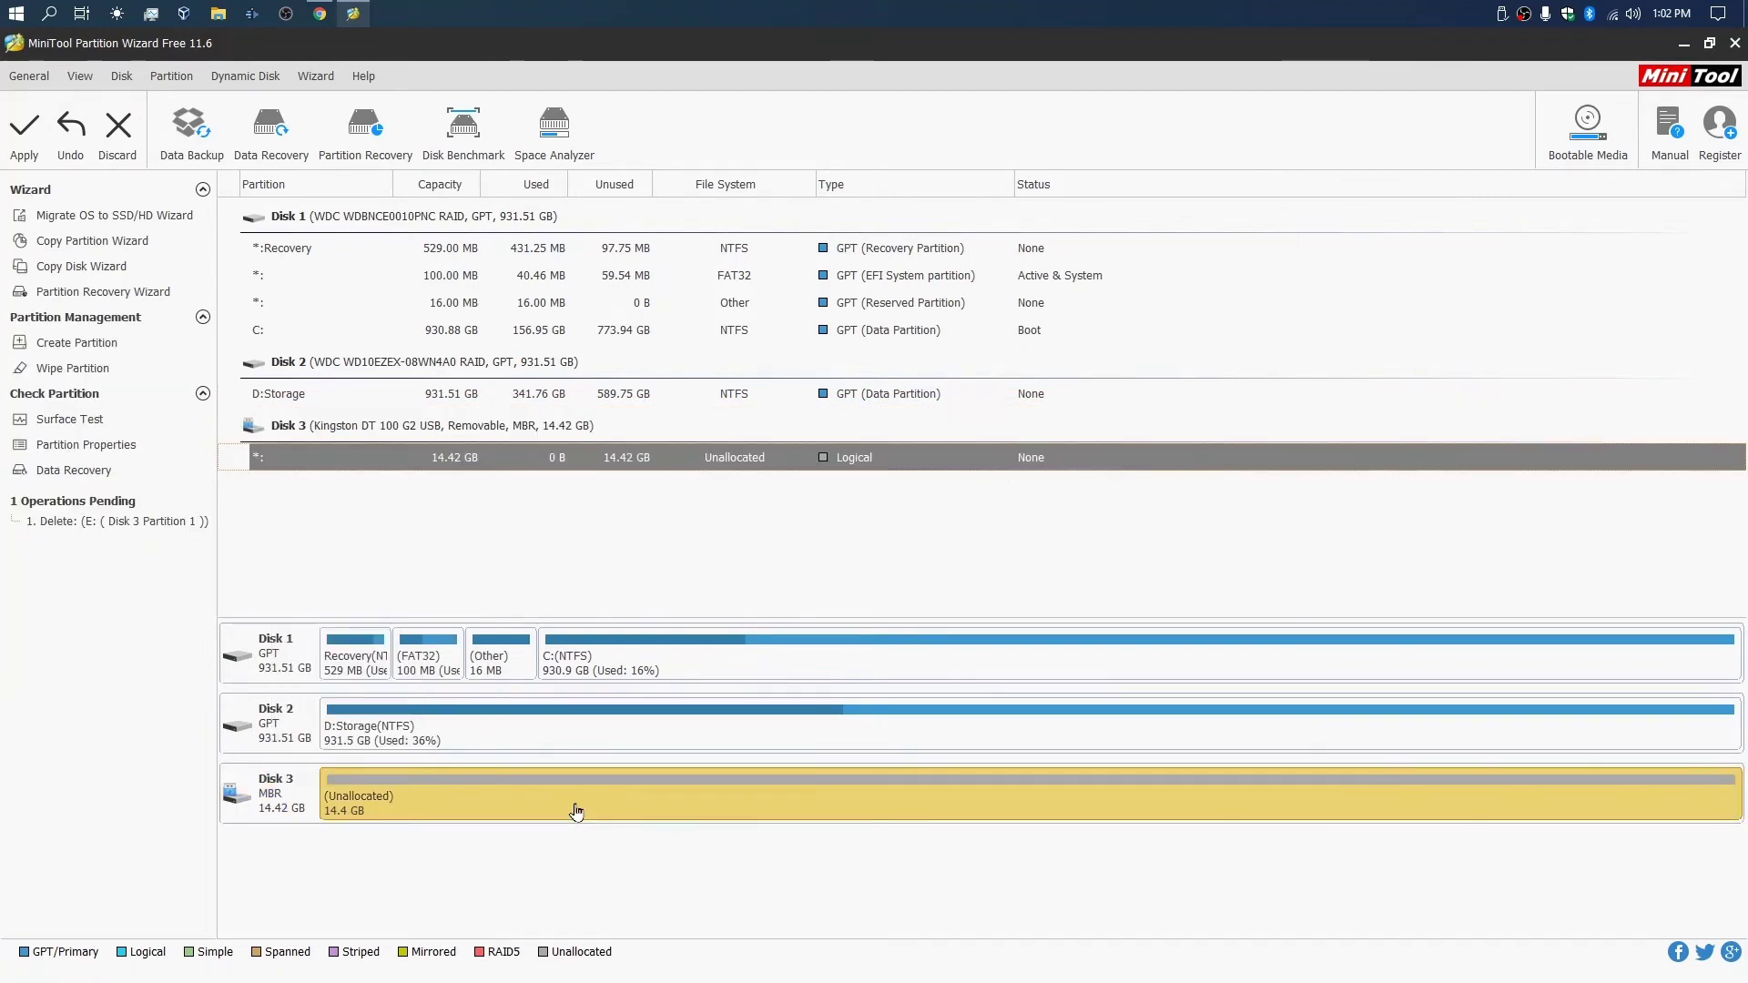
- Go over the Disk 3 operations once more, from GPT initialization to Partition Recovery, and those of its unallocated space
{"action": "left_click", "coordinate": [278, 794]}
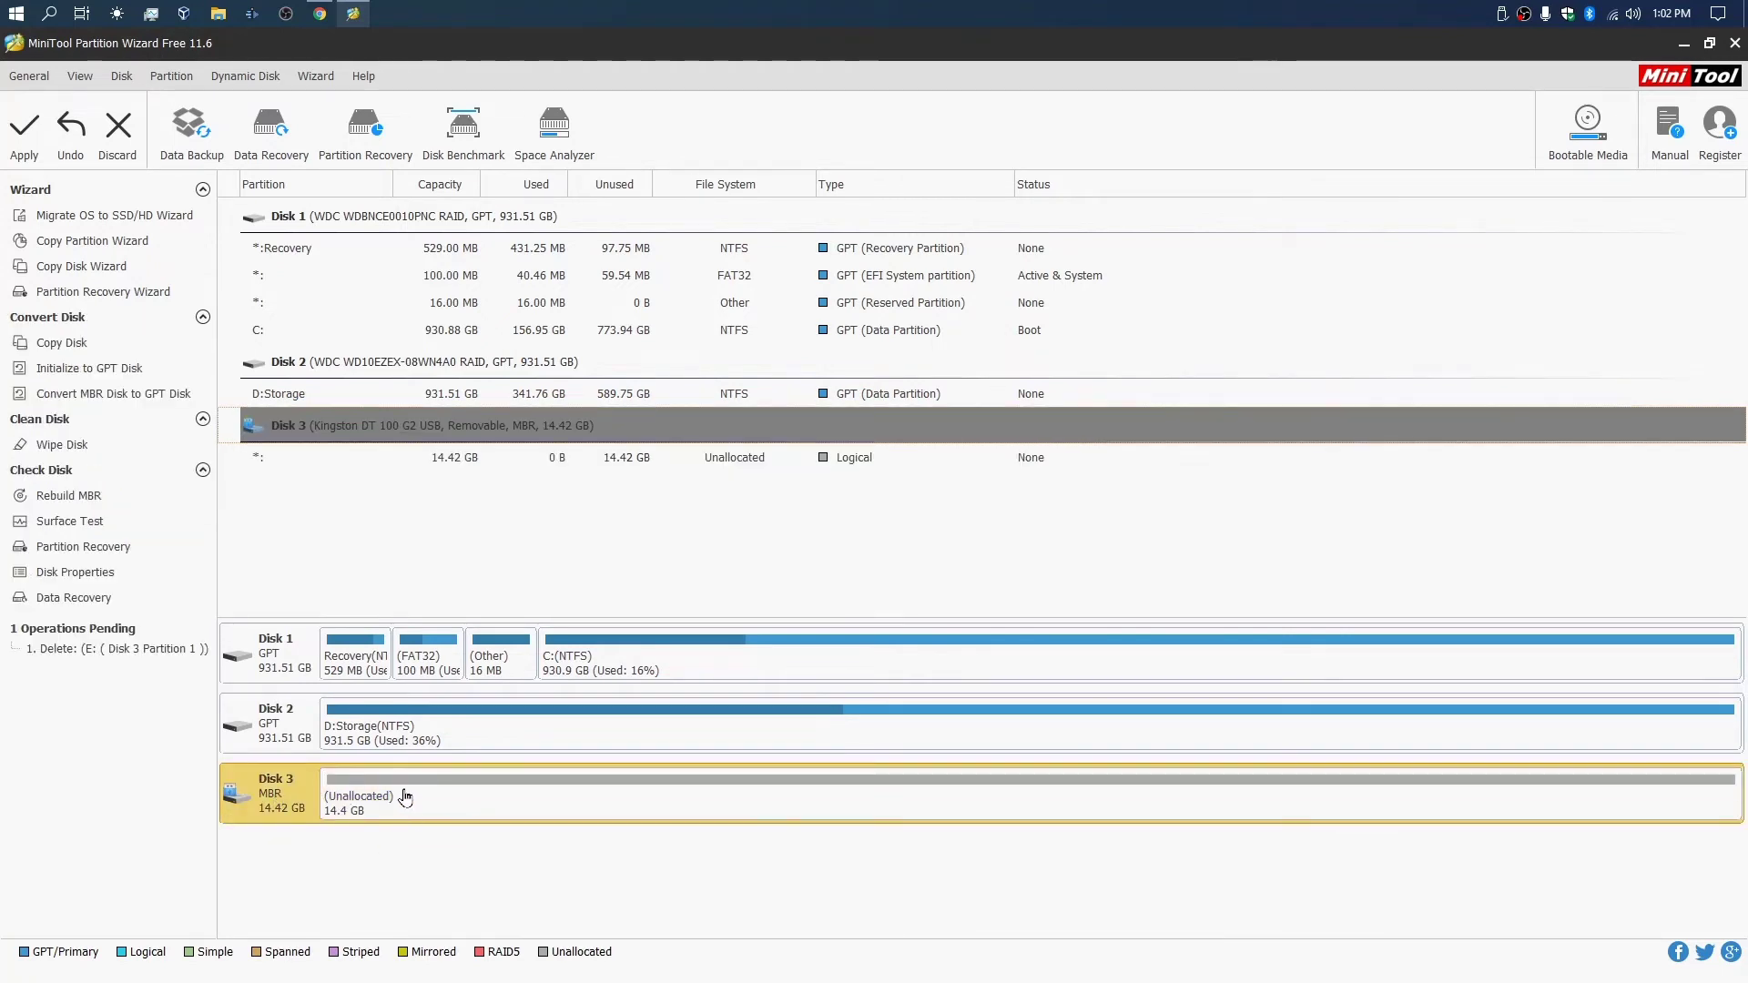
{"action": "right_click", "coordinate": [329, 790]}
{"action": "left_click", "coordinate": [271, 787]}
{"action": "right_click", "coordinate": [271, 786]}
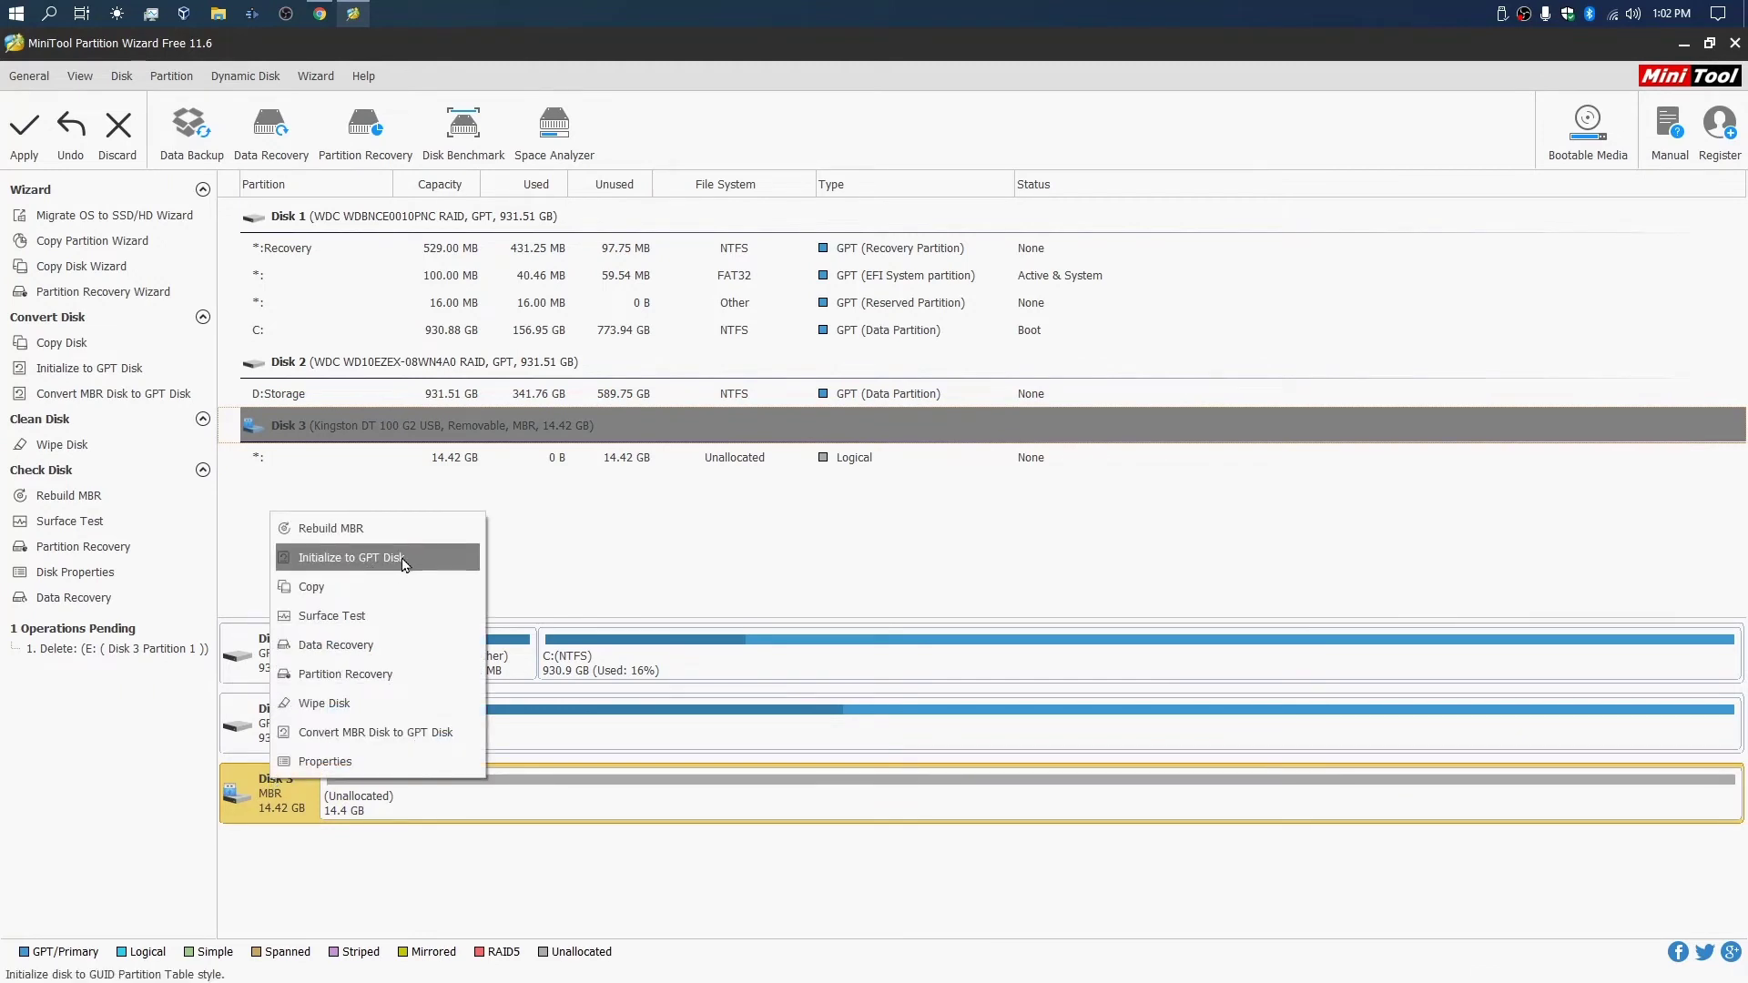
{"action": "left_click", "coordinate": [337, 803]}
{"action": "left_click", "coordinate": [271, 798]}
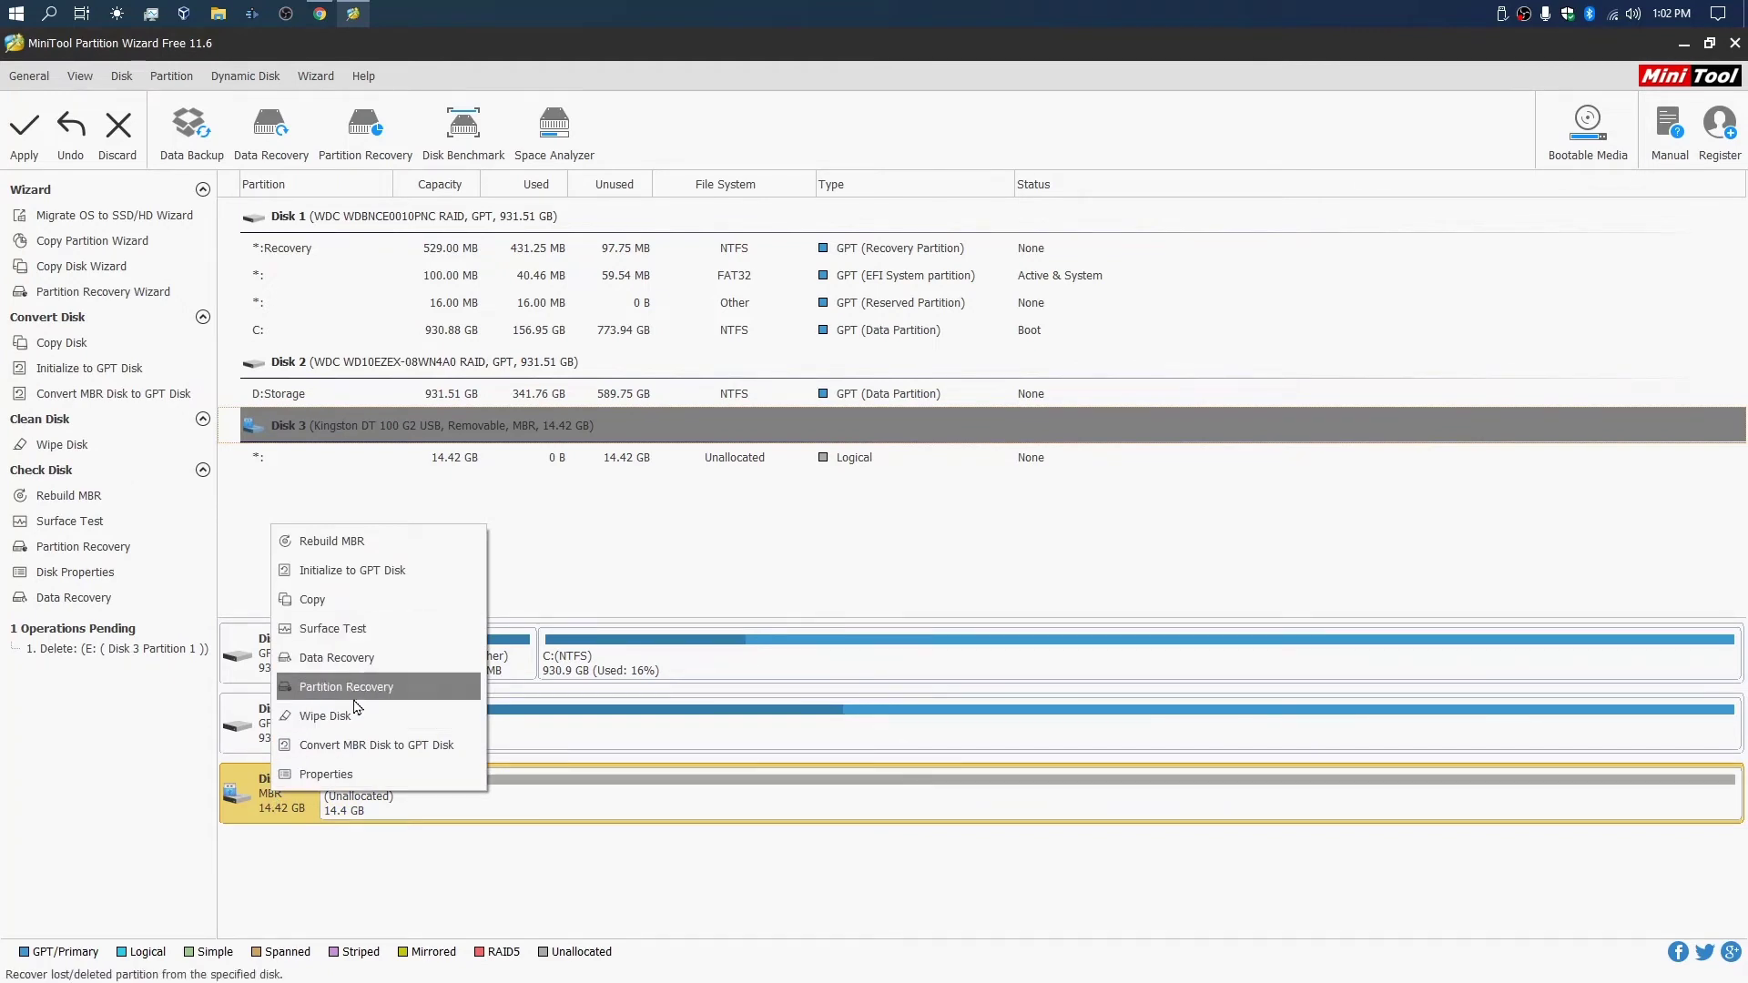
{"action": "left_click", "coordinate": [271, 808]}
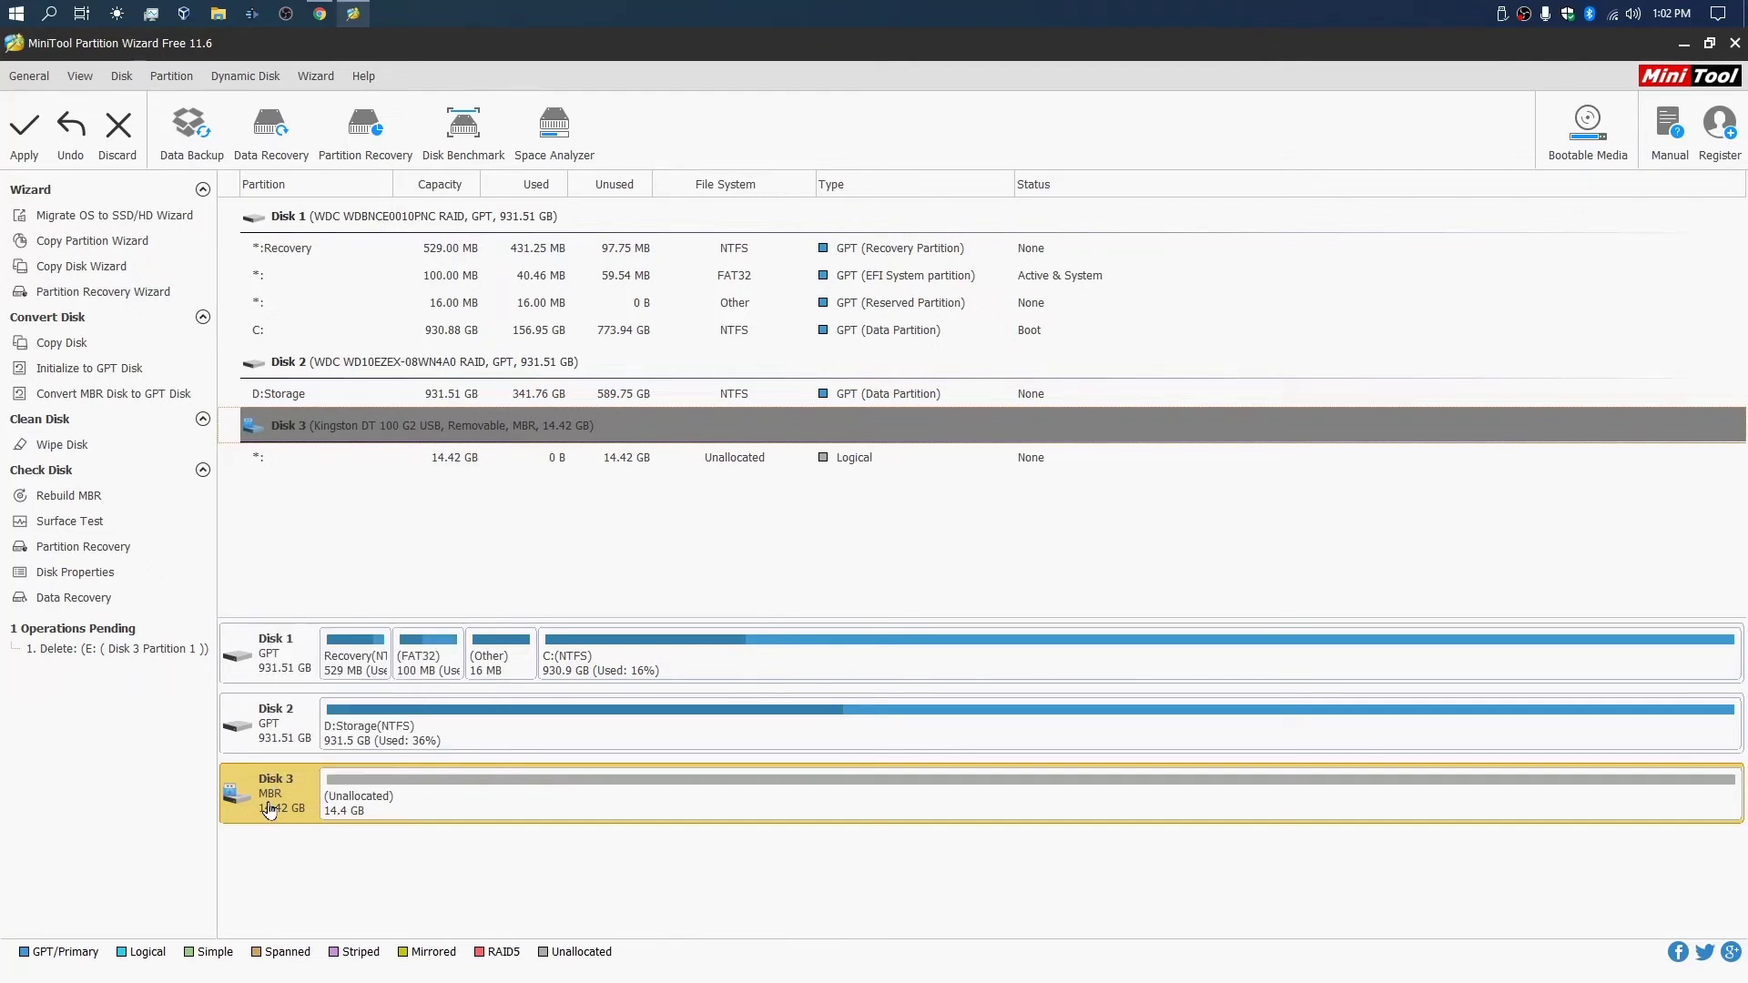
{"action": "right_click", "coordinate": [427, 795]}
{"action": "left_click", "coordinate": [354, 788]}
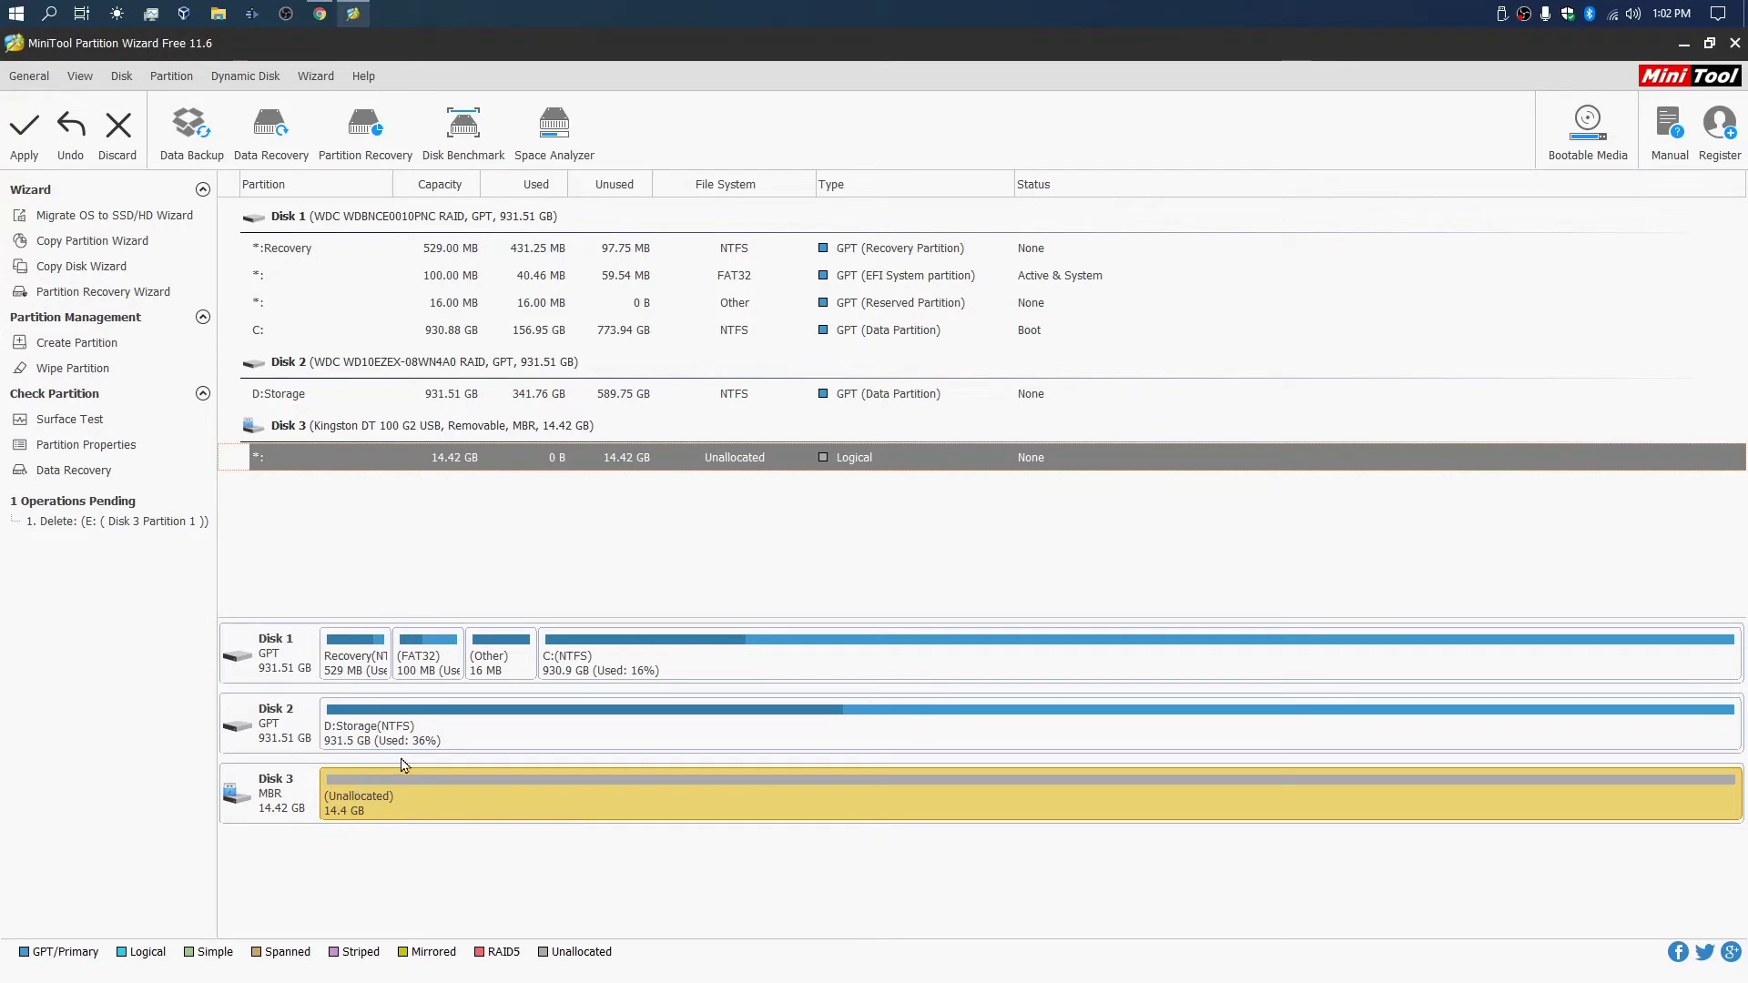
- Discard the pending deletion of the E: partition and check the drives under This PC in File Explorer
{"action": "left_click", "coordinate": [117, 146]}
{"action": "left_click", "coordinate": [845, 557]}
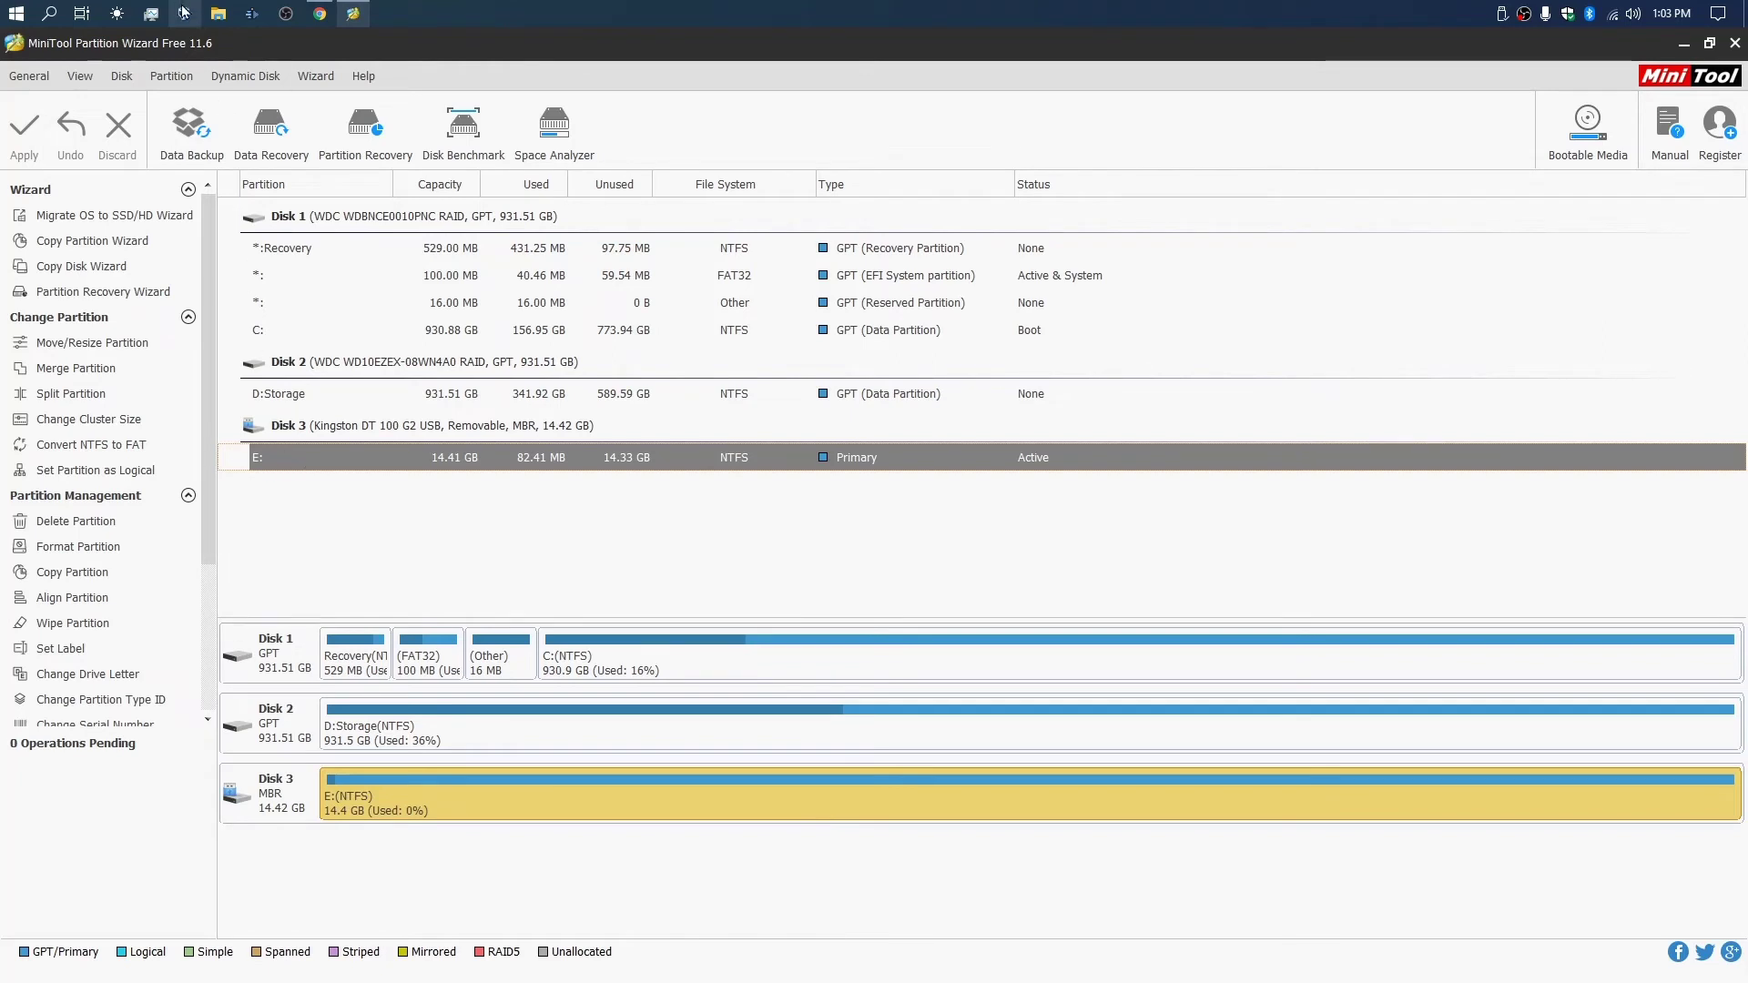
{"action": "left_click", "coordinate": [218, 15]}
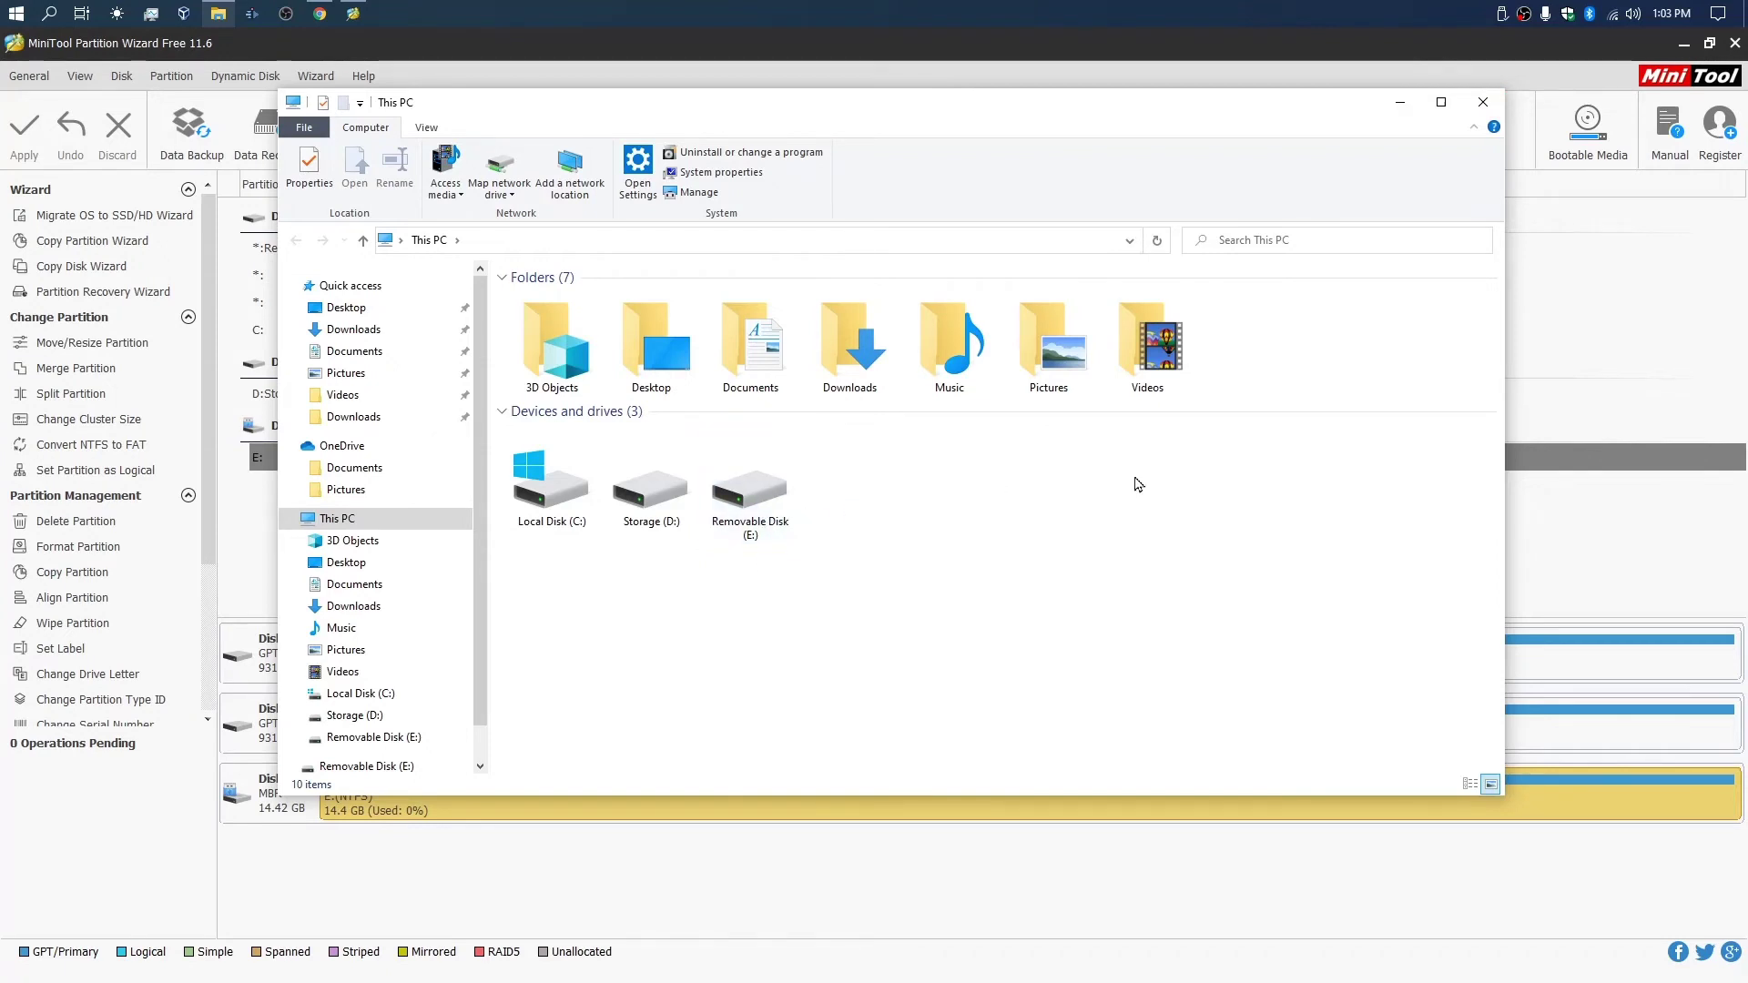
{"action": "left_click", "coordinate": [1483, 102]}
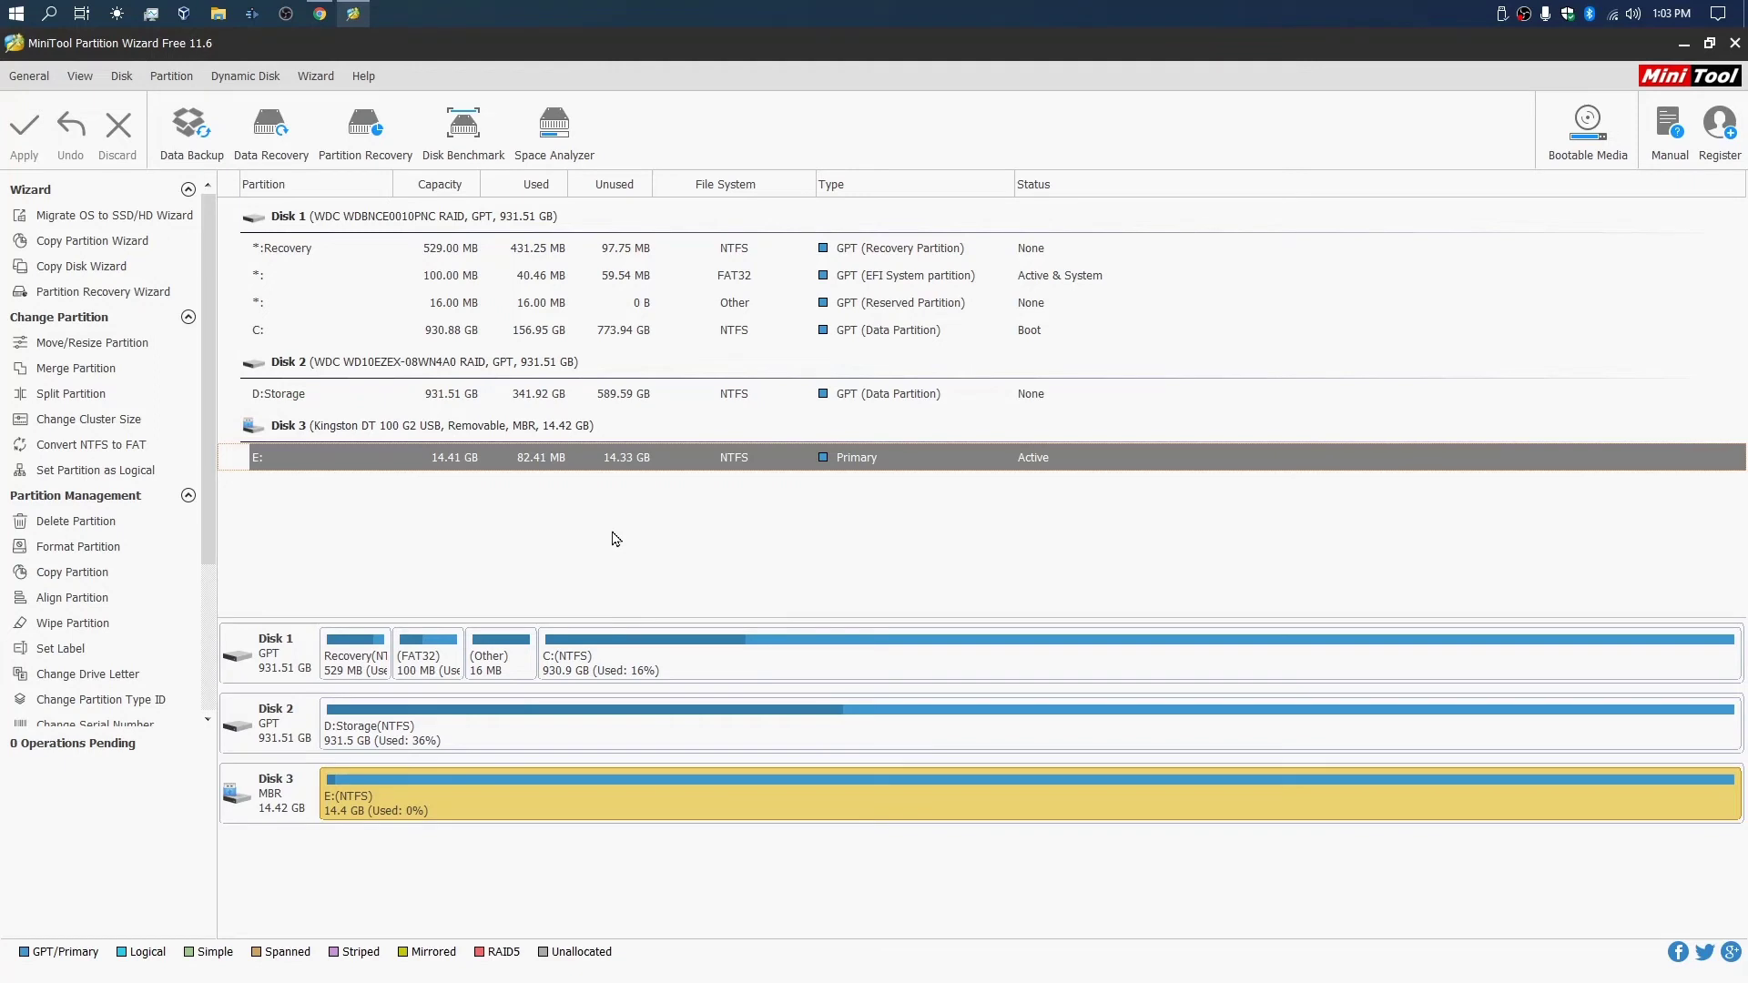
- Select Disk 3 and switch to a new Command Prompt window by searching for cmd
{"action": "left_click", "coordinate": [275, 789]}
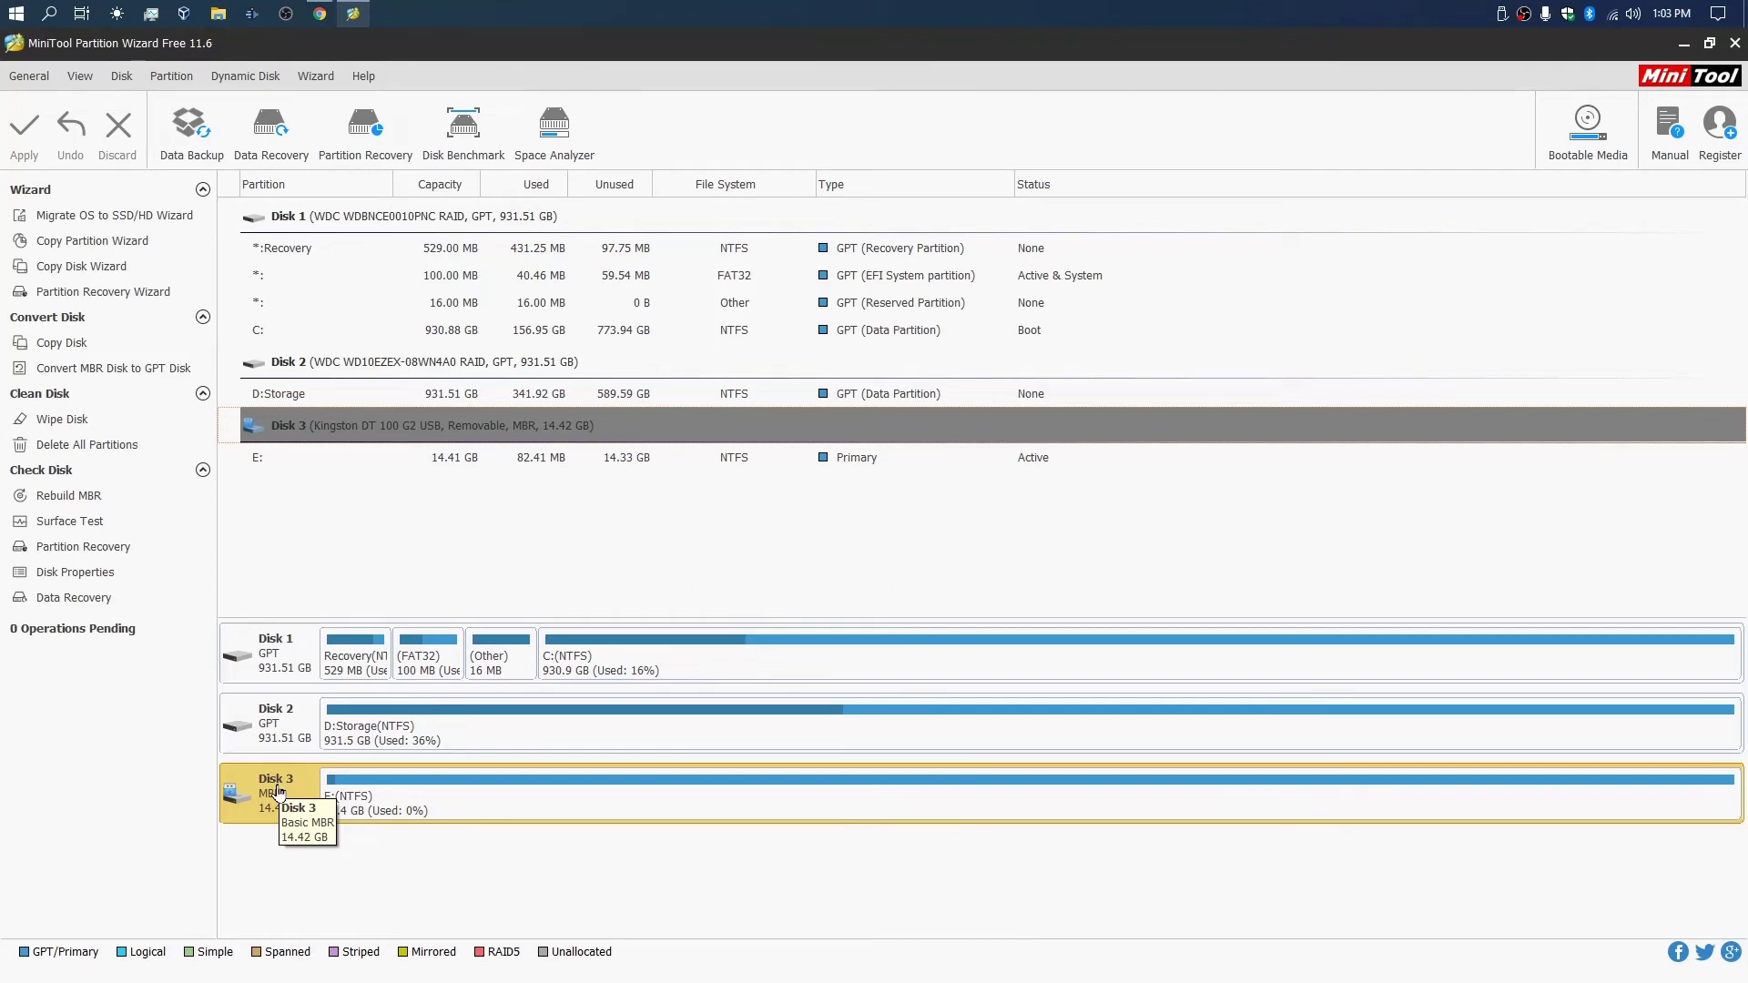
{"action": "left_click", "coordinate": [18, 13]}
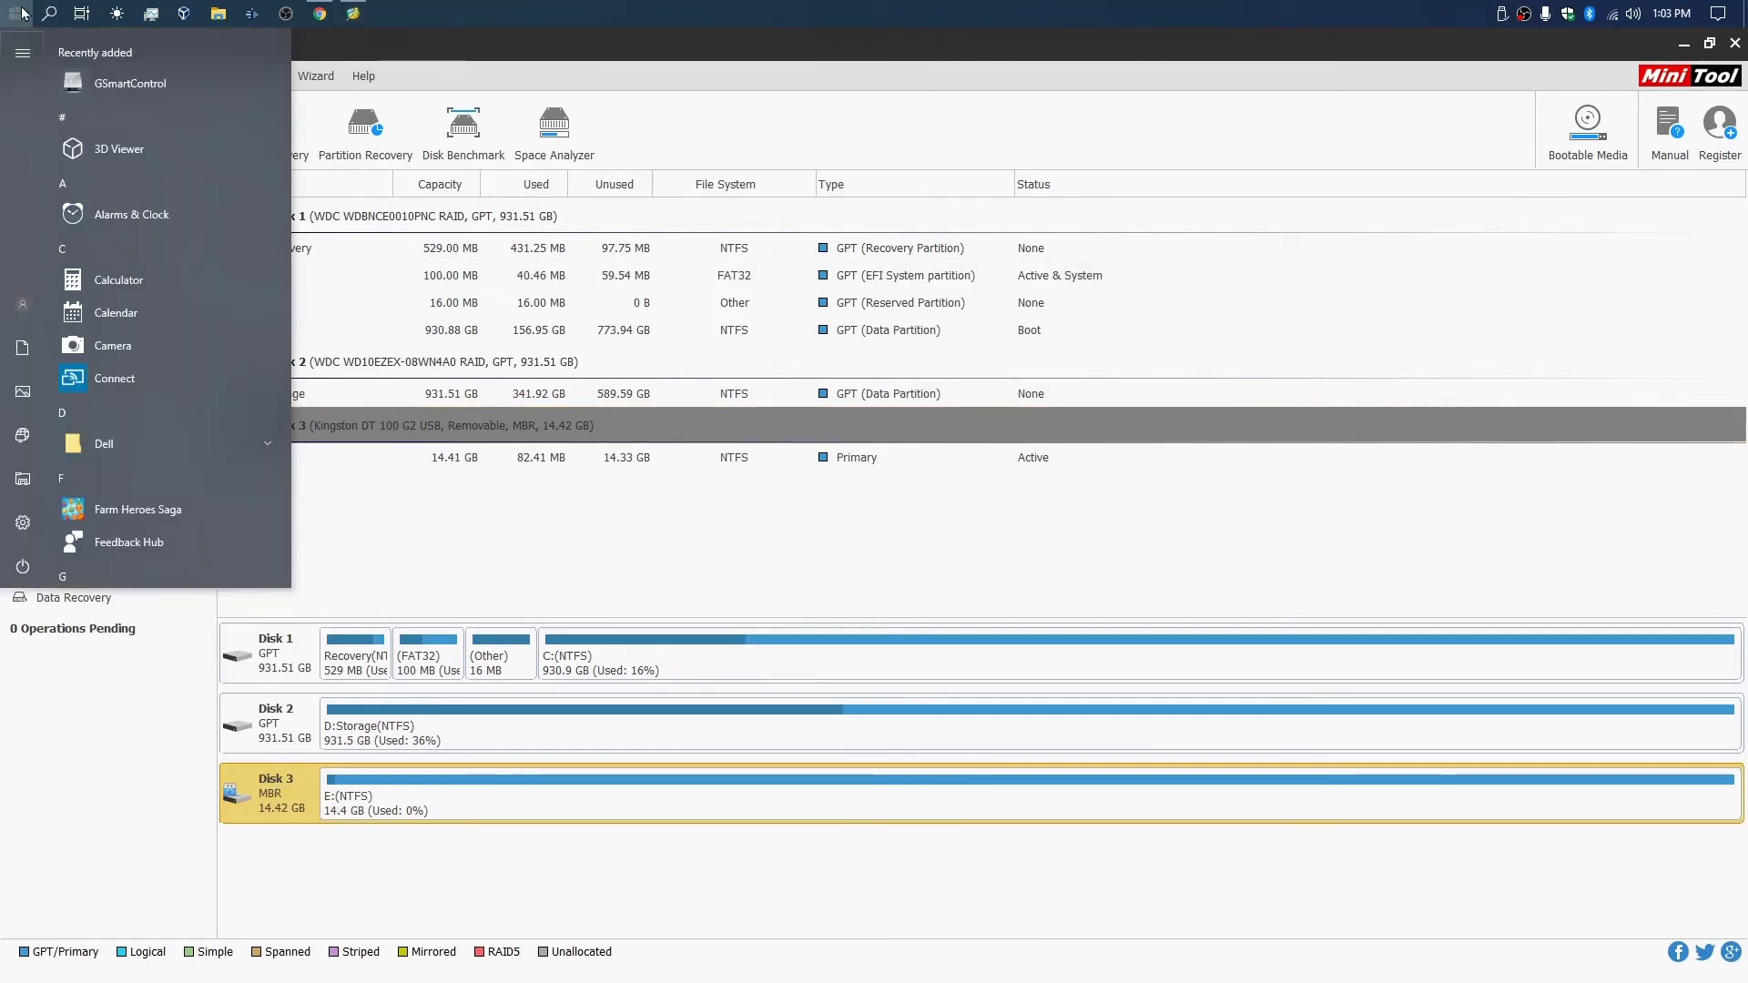
{"action": "type", "text": "cmd"}
{"action": "left_click", "coordinate": [57, 105]}
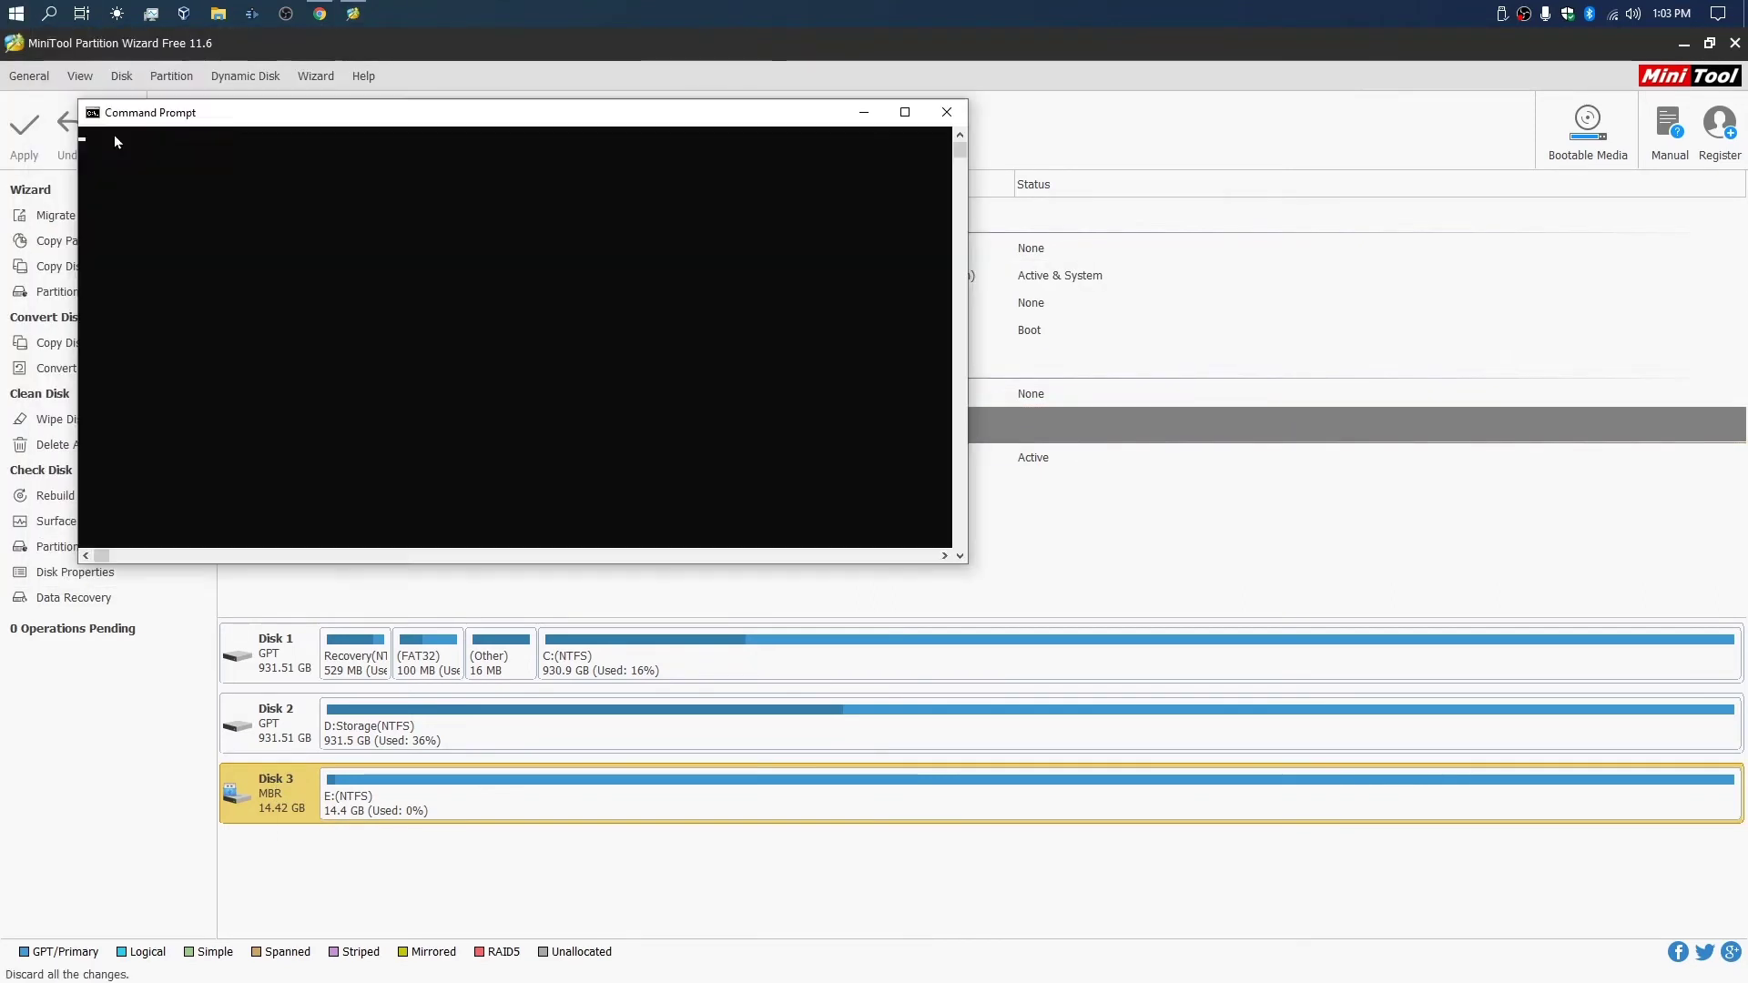
- Close the Command Prompt window and compare the operations offered for Disk 3 with those for its E: partition
{"action": "left_click_drag", "start_coordinate": [547, 111], "coordinate": [897, 231]}
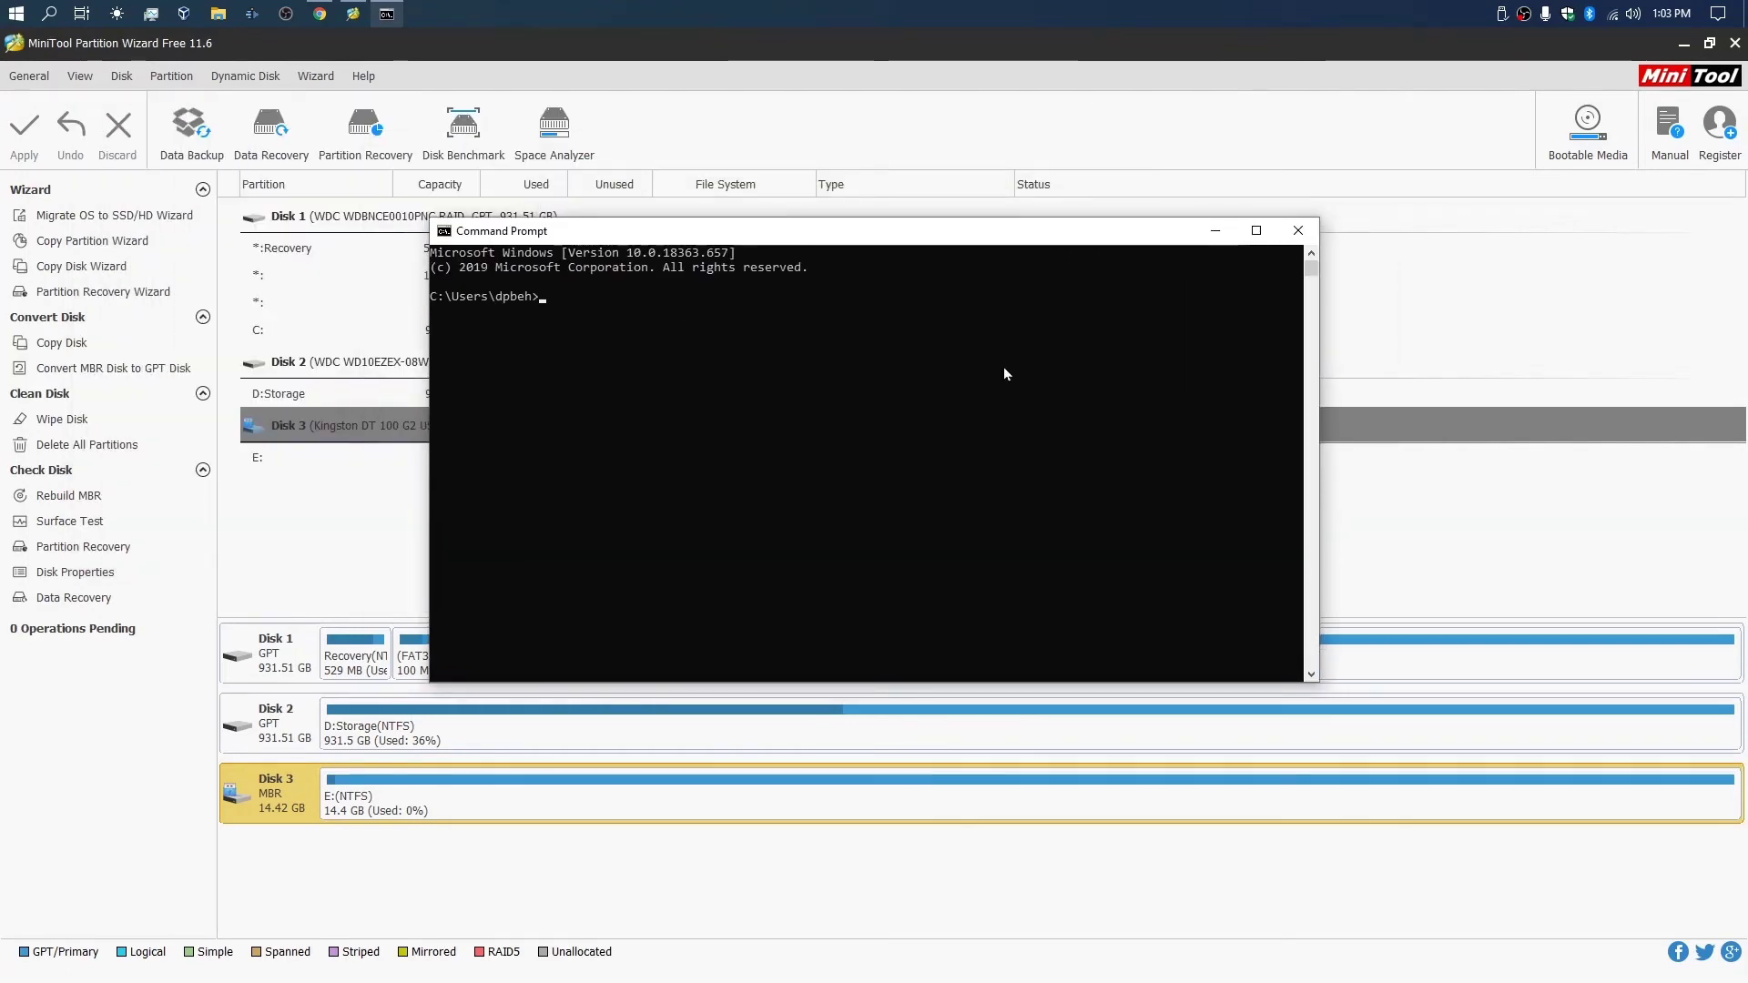
{"action": "left_click", "coordinate": [1304, 234]}
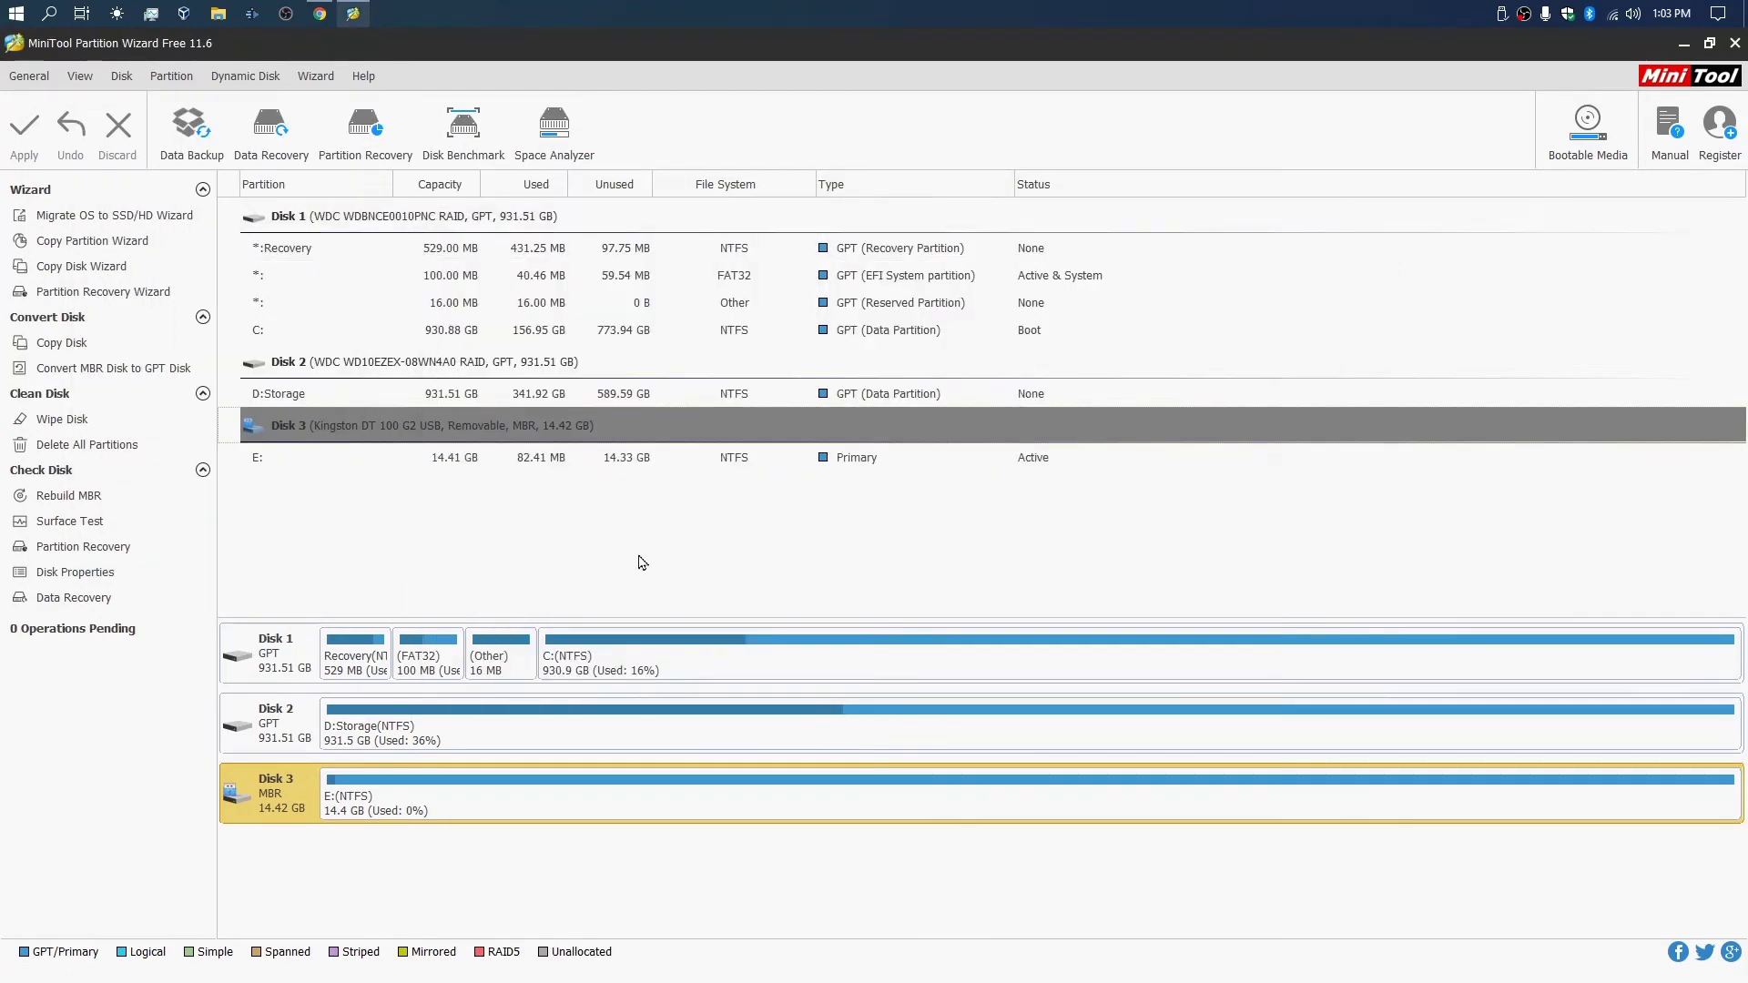
{"action": "left_click", "coordinate": [359, 789]}
{"action": "left_click", "coordinate": [278, 792]}
{"action": "right_click", "coordinate": [528, 780]}
{"action": "left_click", "coordinate": [293, 788]}
{"action": "right_click", "coordinate": [293, 789]}
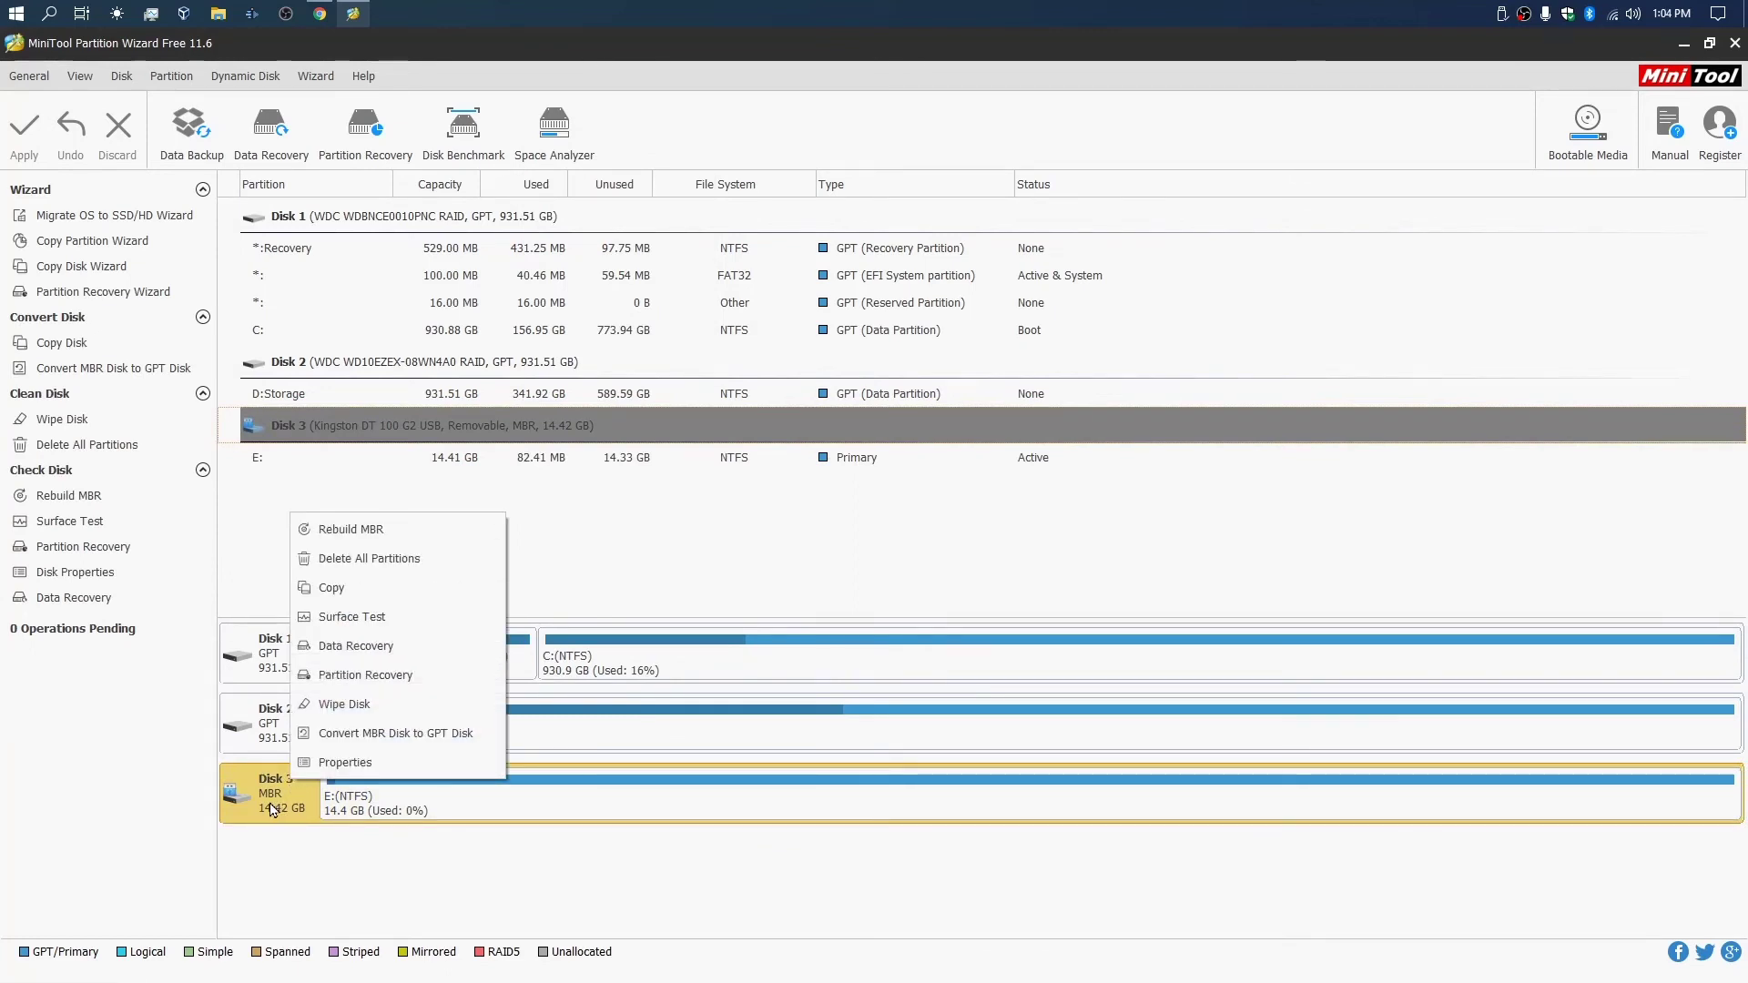
{"action": "left_click", "coordinate": [391, 807]}
{"action": "right_click", "coordinate": [397, 806]}
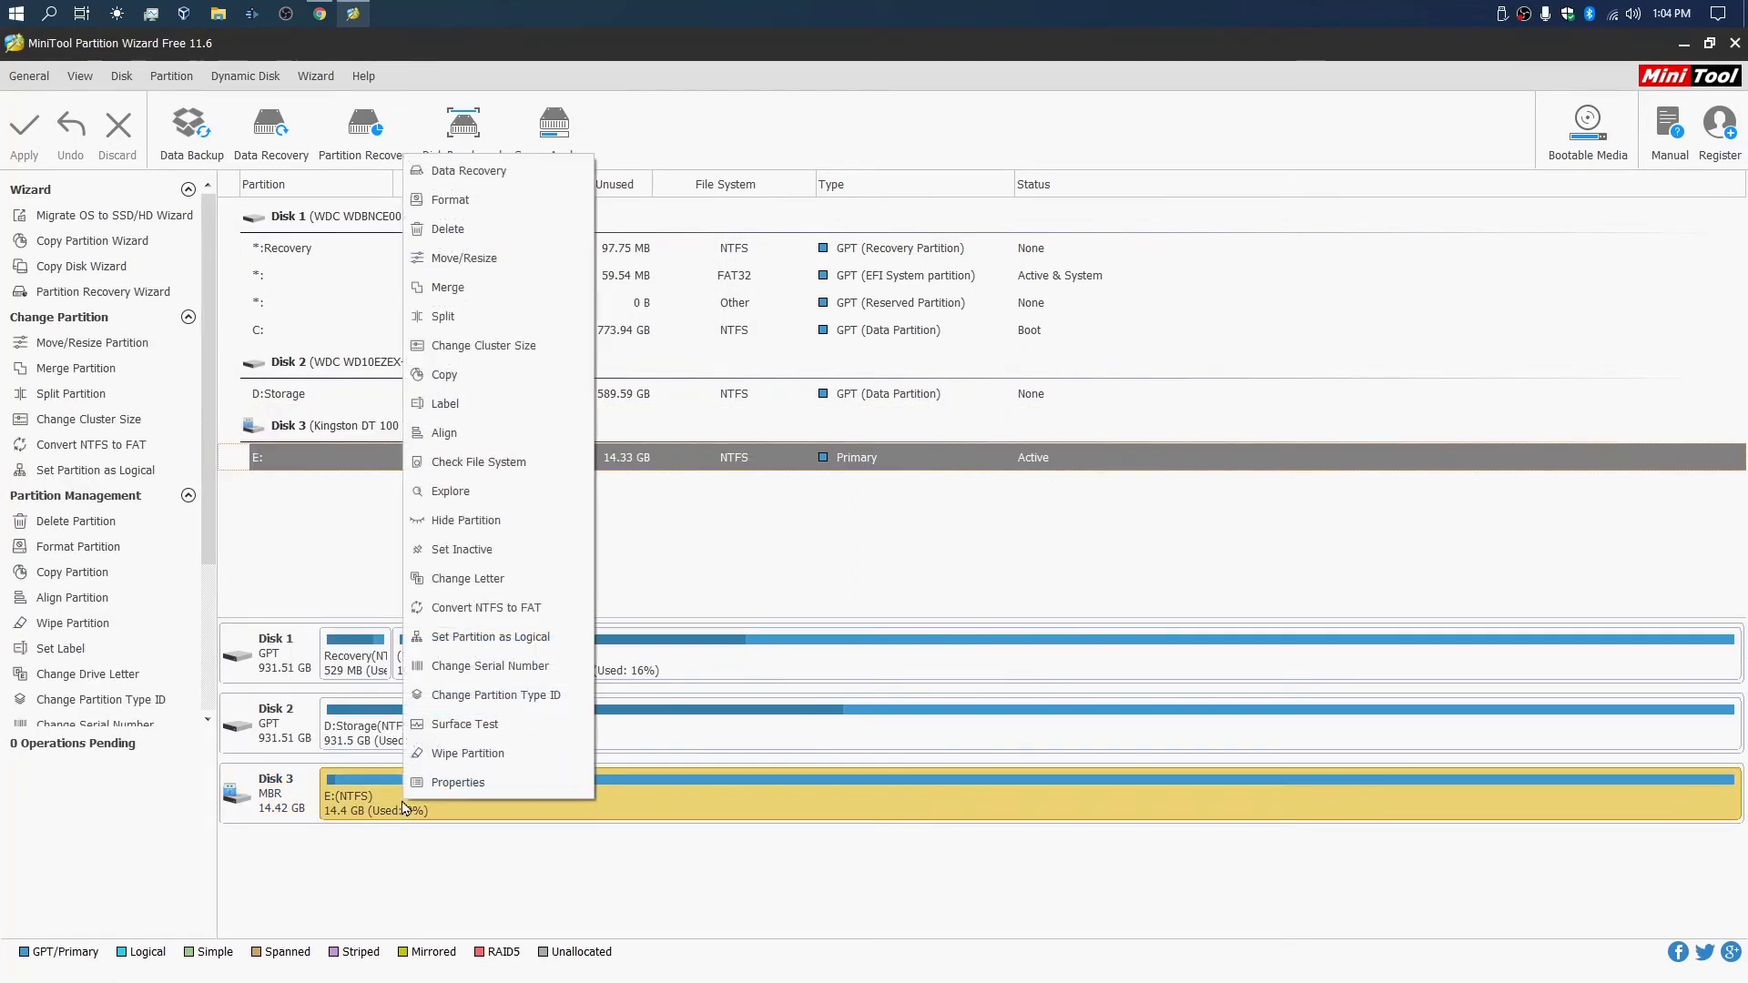
- Mark the E: partition for deletion and examine the operations for Disk 3, from Initialize to GPT Disk to Surface Test
{"action": "left_click", "coordinate": [452, 239]}
{"action": "right_click", "coordinate": [279, 788]}
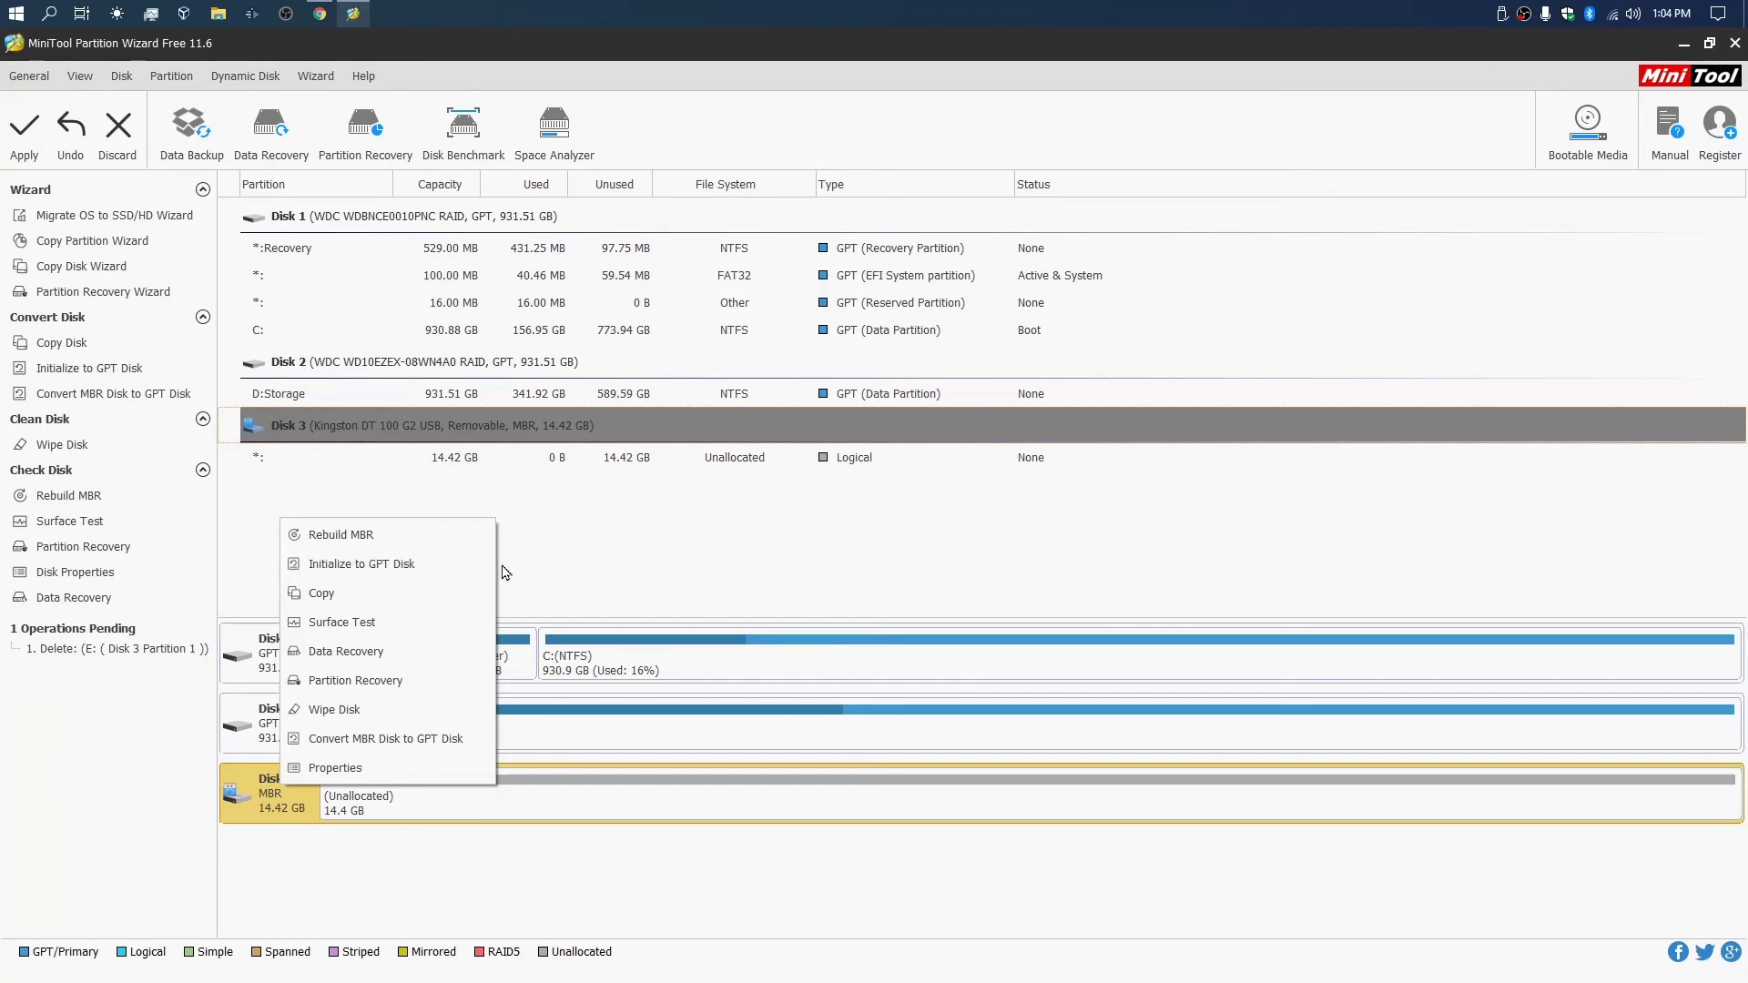
{"action": "left_click", "coordinate": [566, 576]}
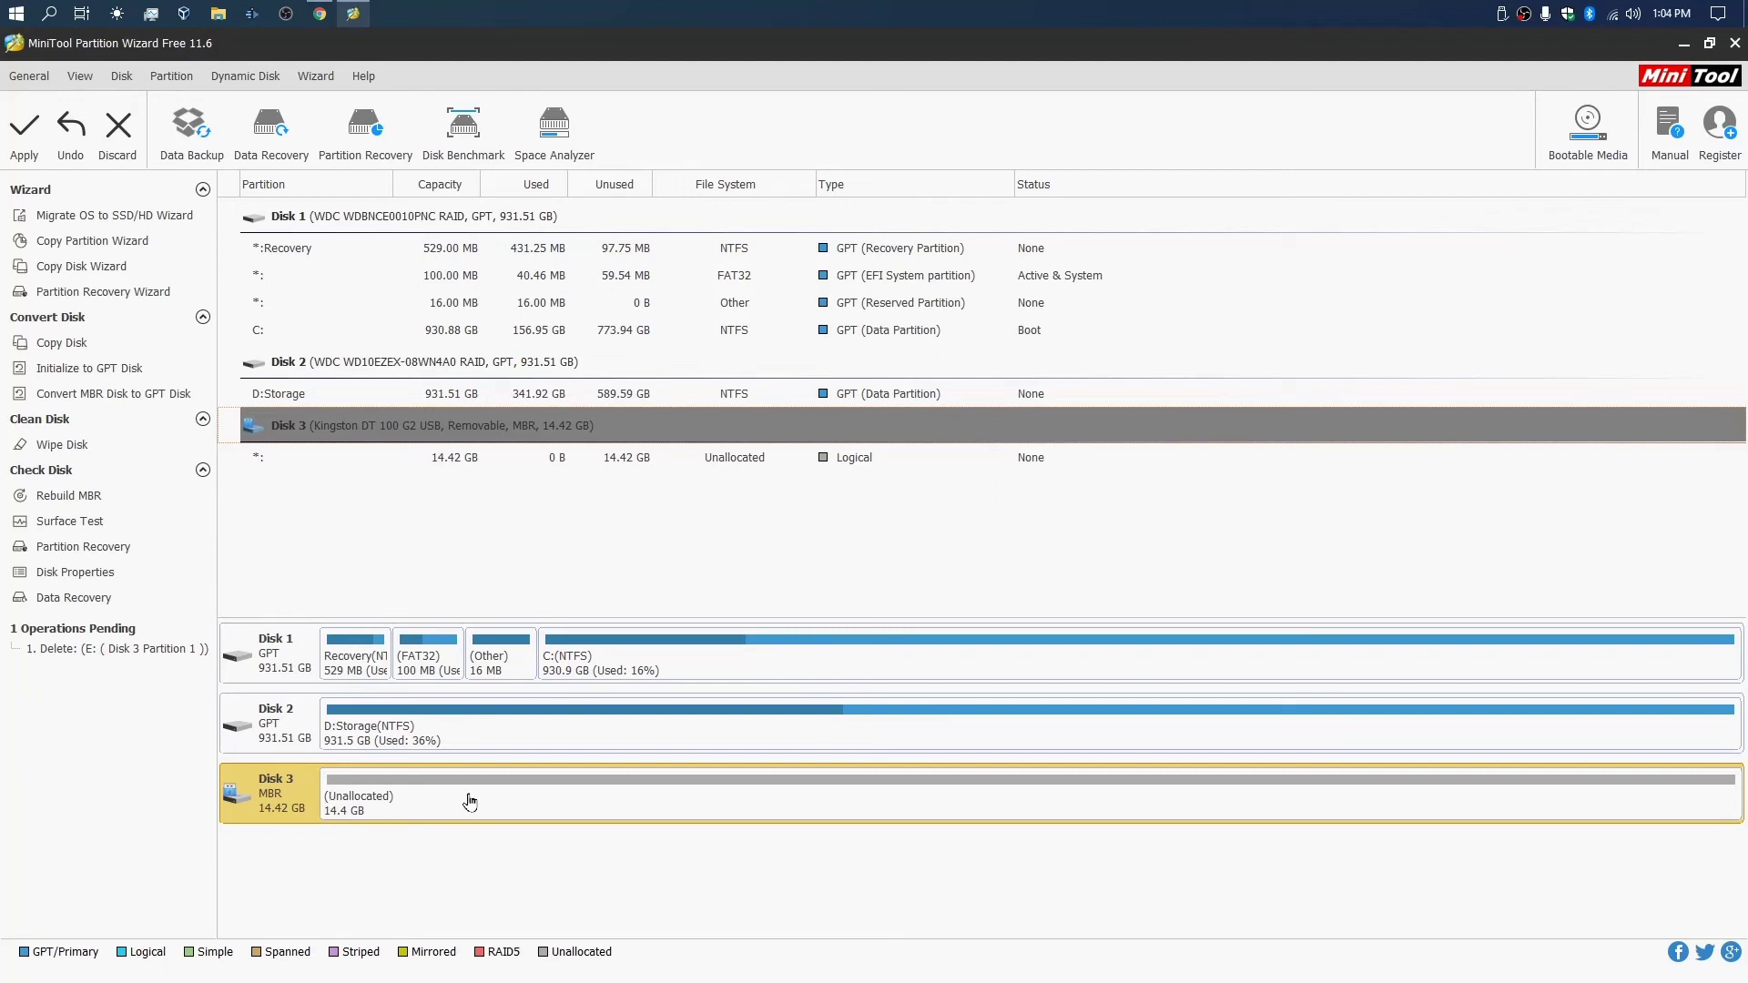
{"action": "right_click", "coordinate": [292, 795]}
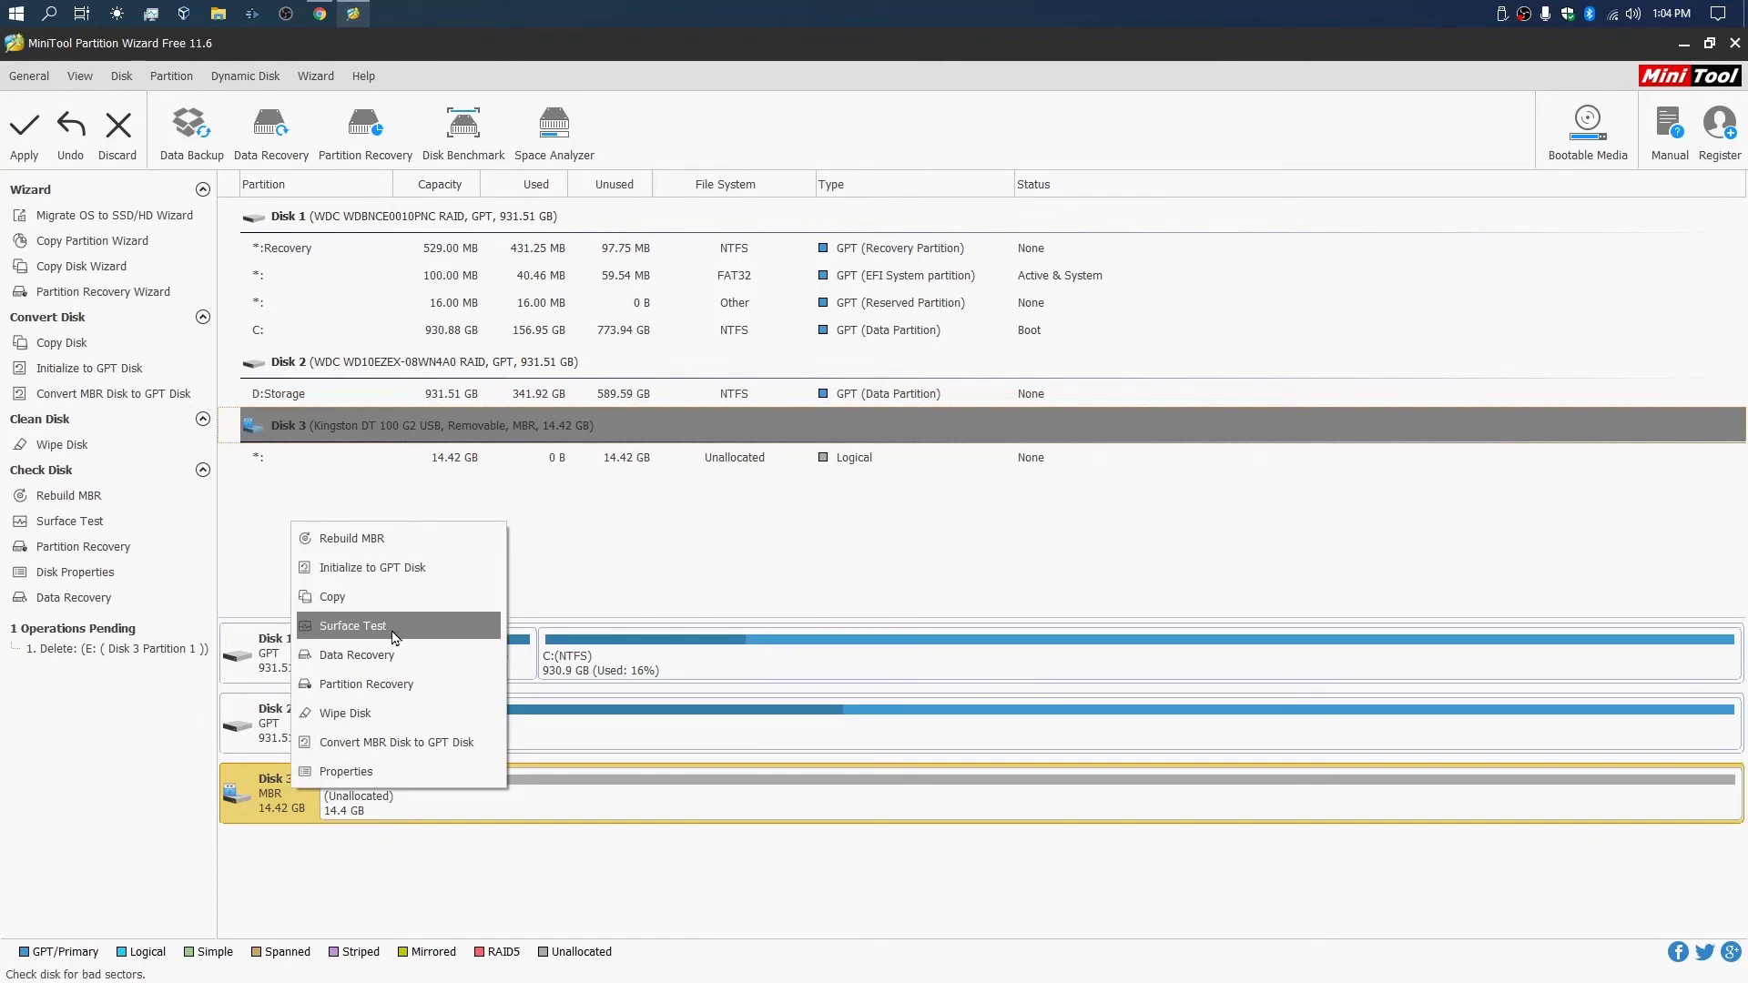
{"action": "left_click", "coordinate": [586, 574]}
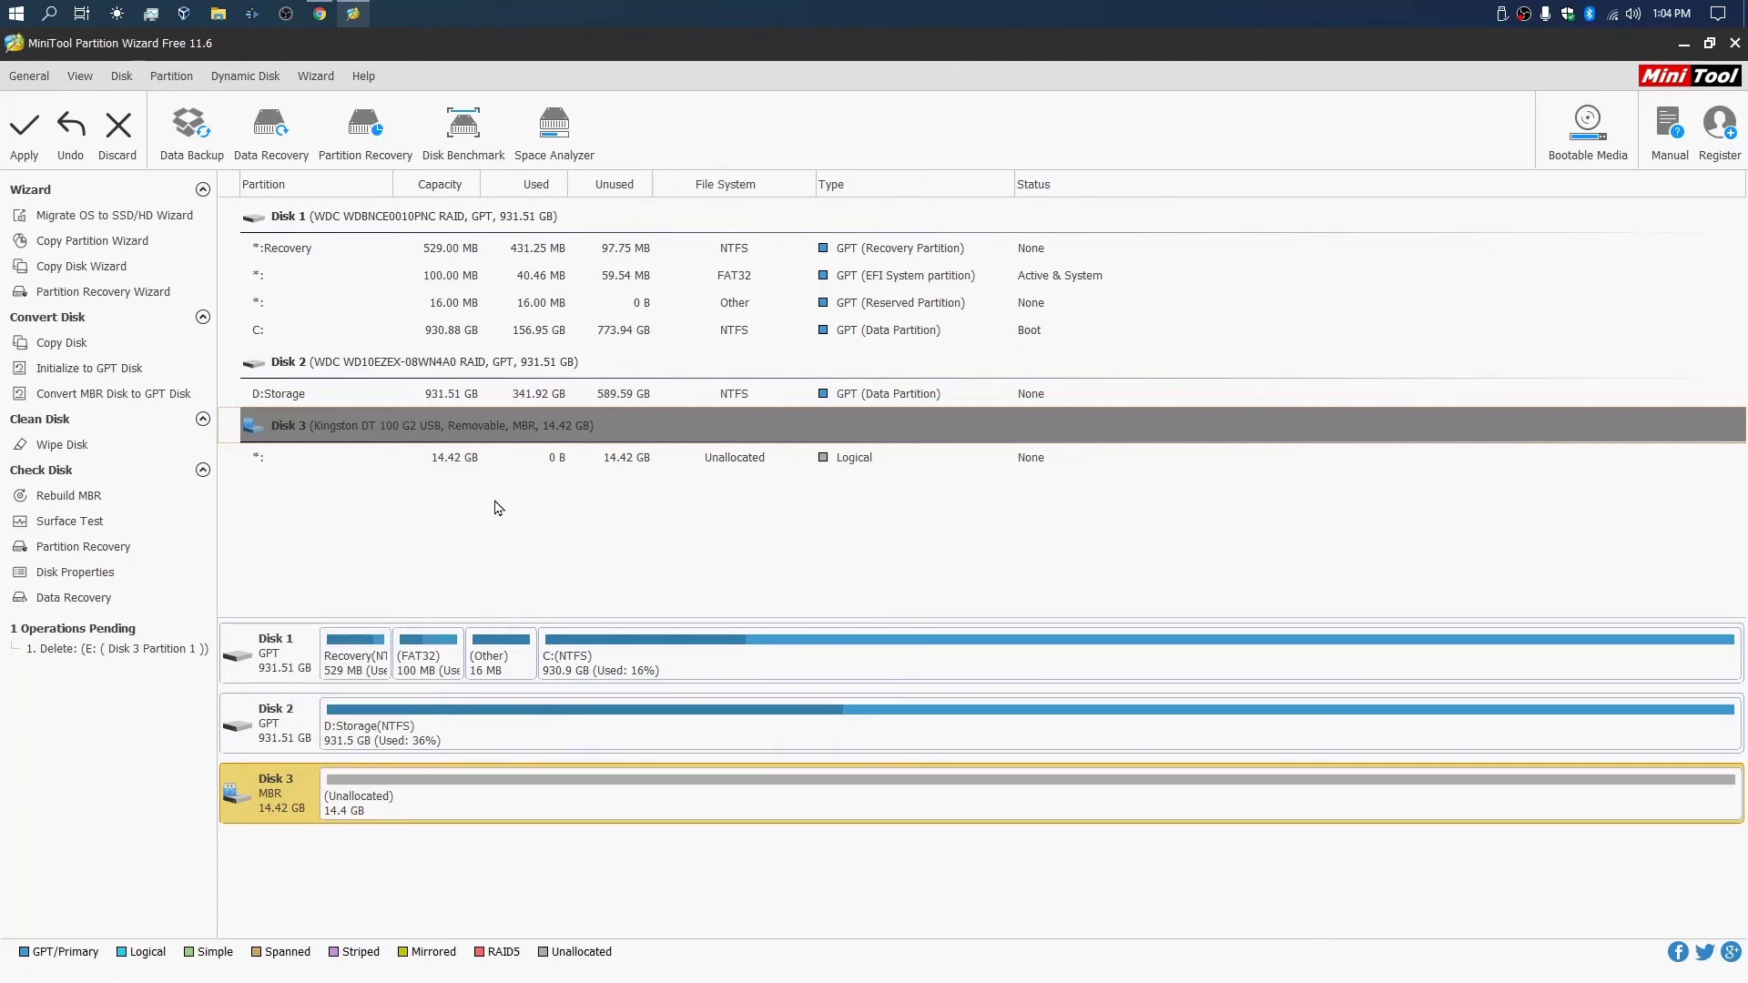
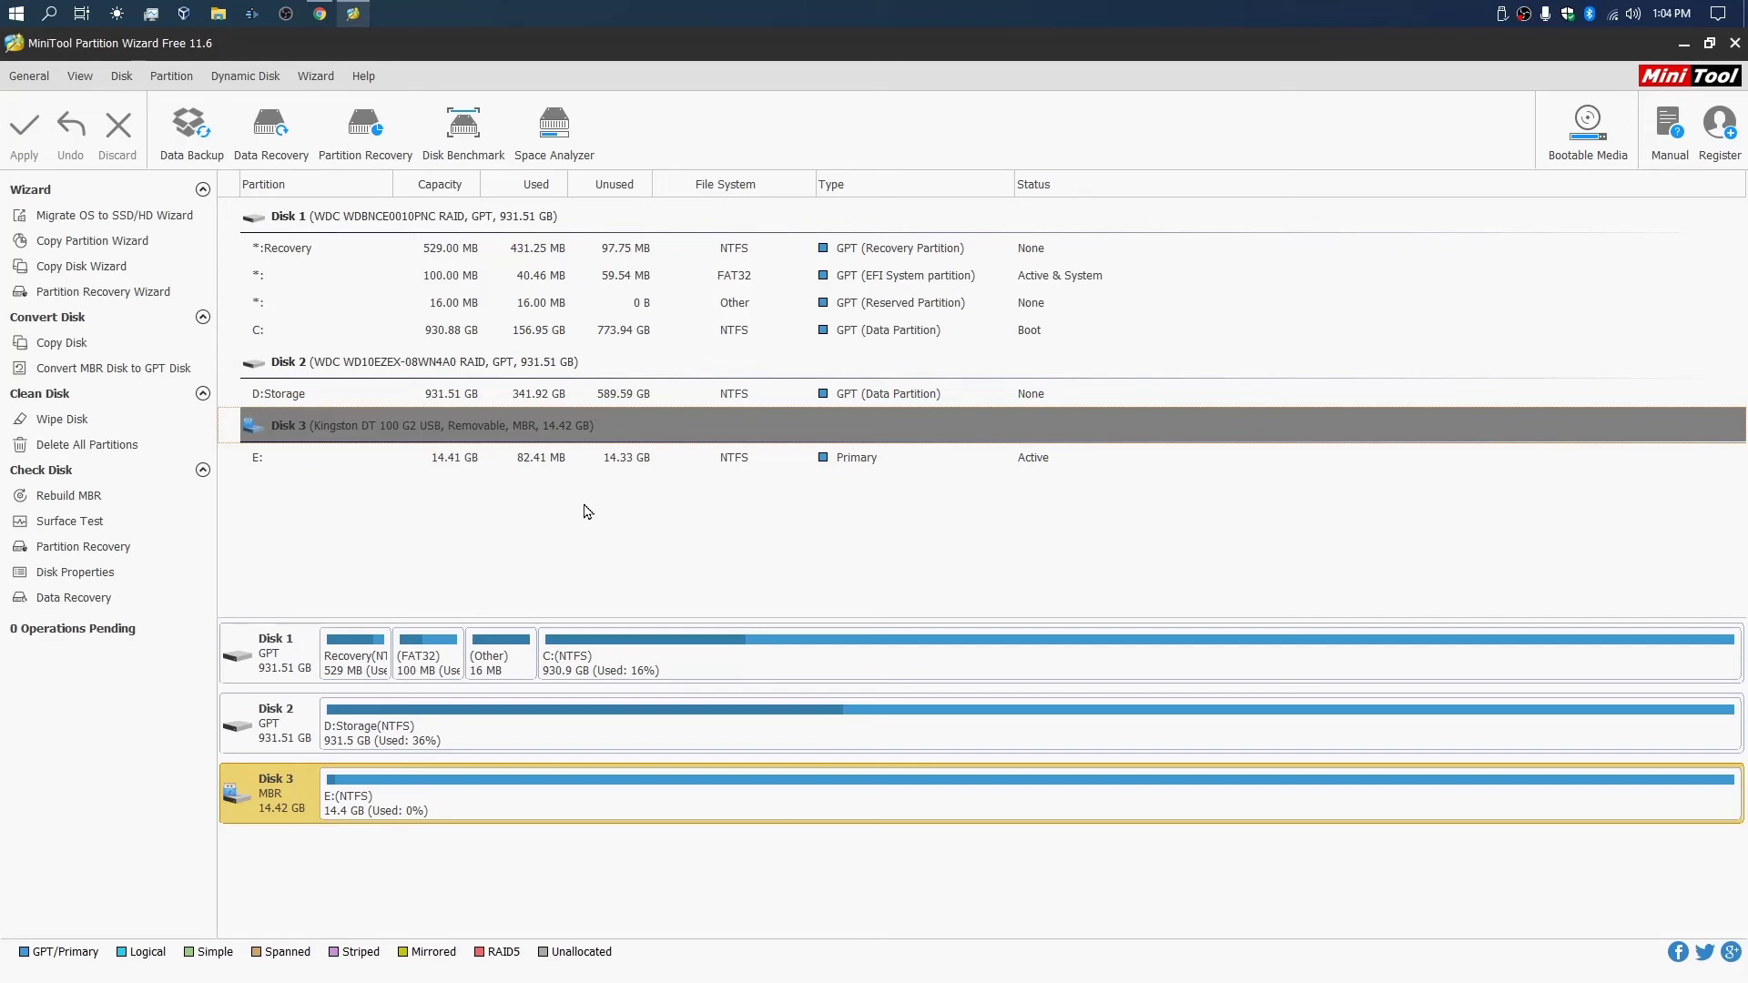
- Check the contents of Removable Disk (E:) and its New folder in File Explorer, and close that window
{"action": "left_click", "coordinate": [217, 12]}
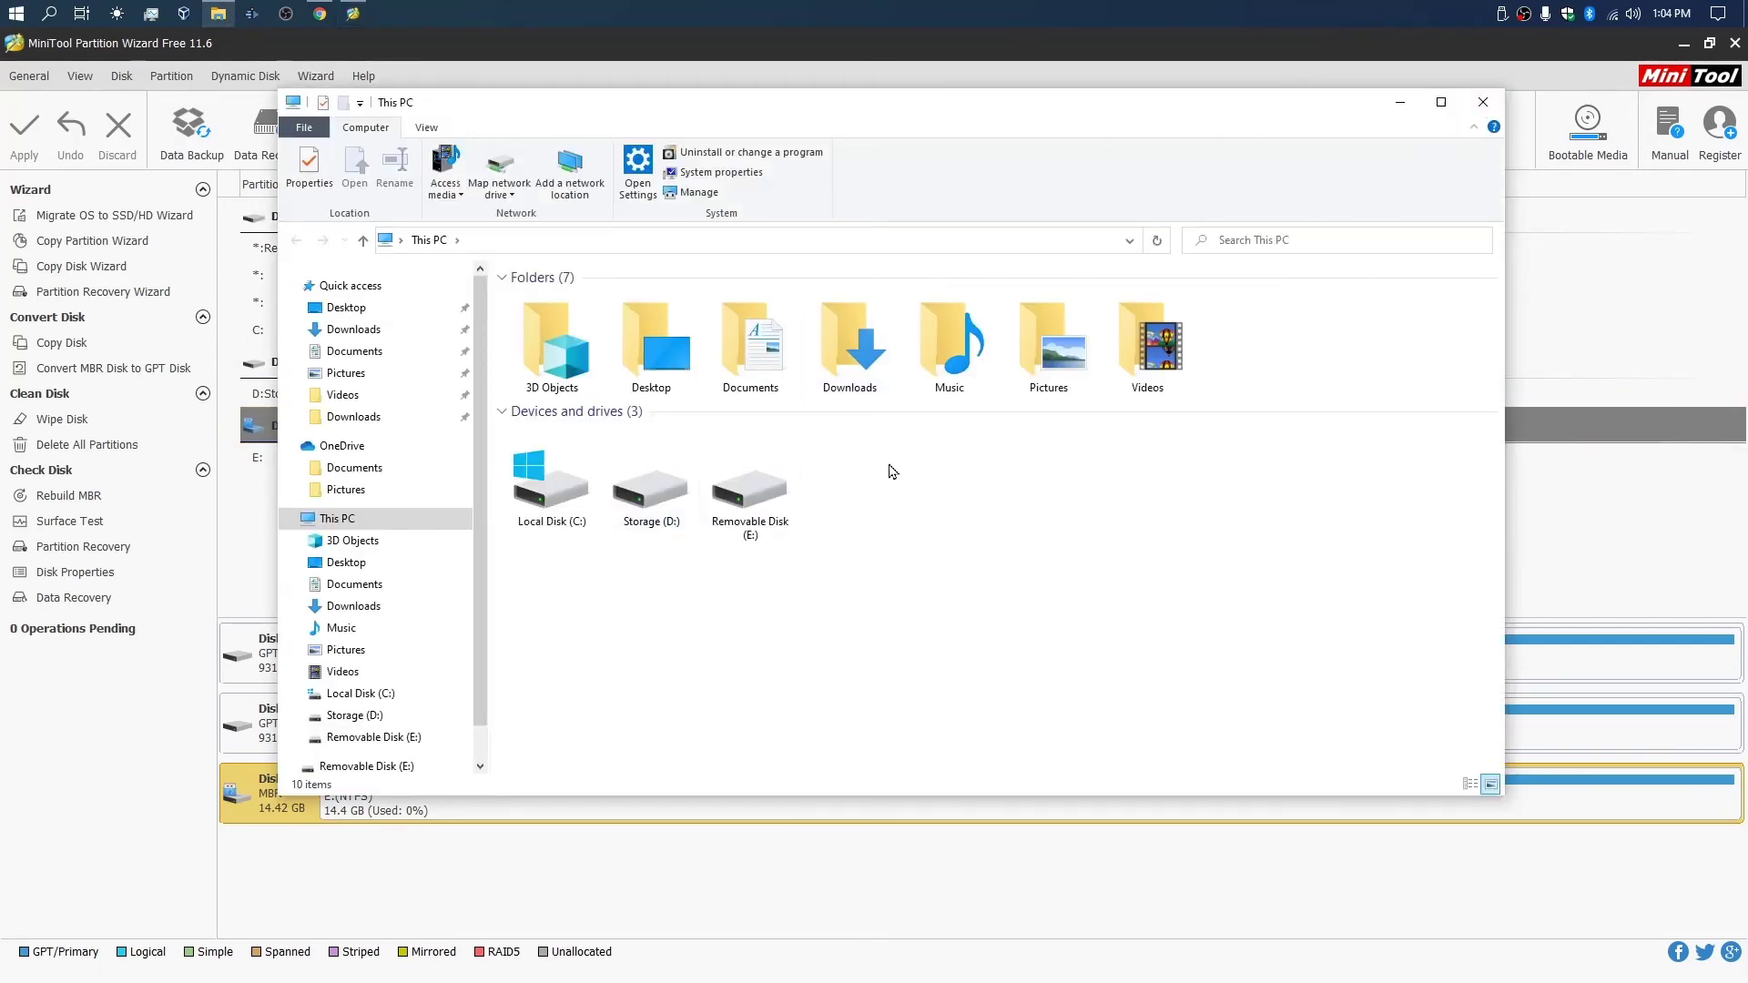
{"action": "double_click", "coordinate": [749, 487]}
{"action": "double_click", "coordinate": [632, 300]}
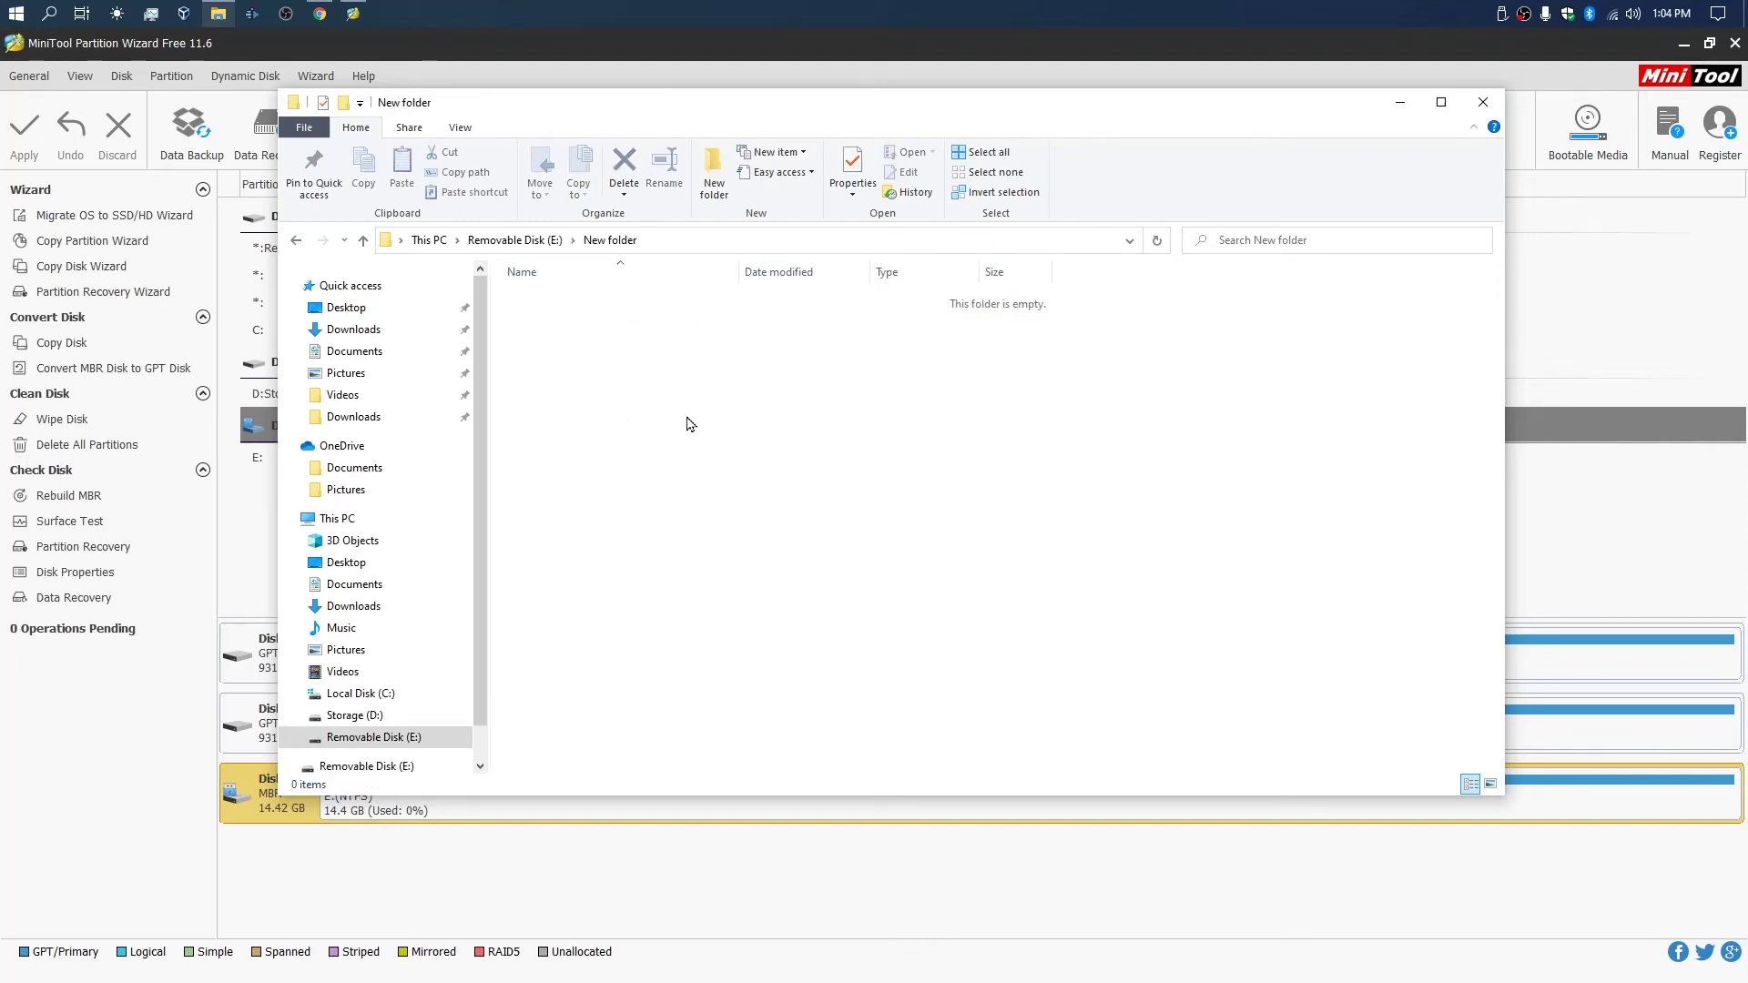
{"action": "left_click", "coordinate": [1483, 102]}
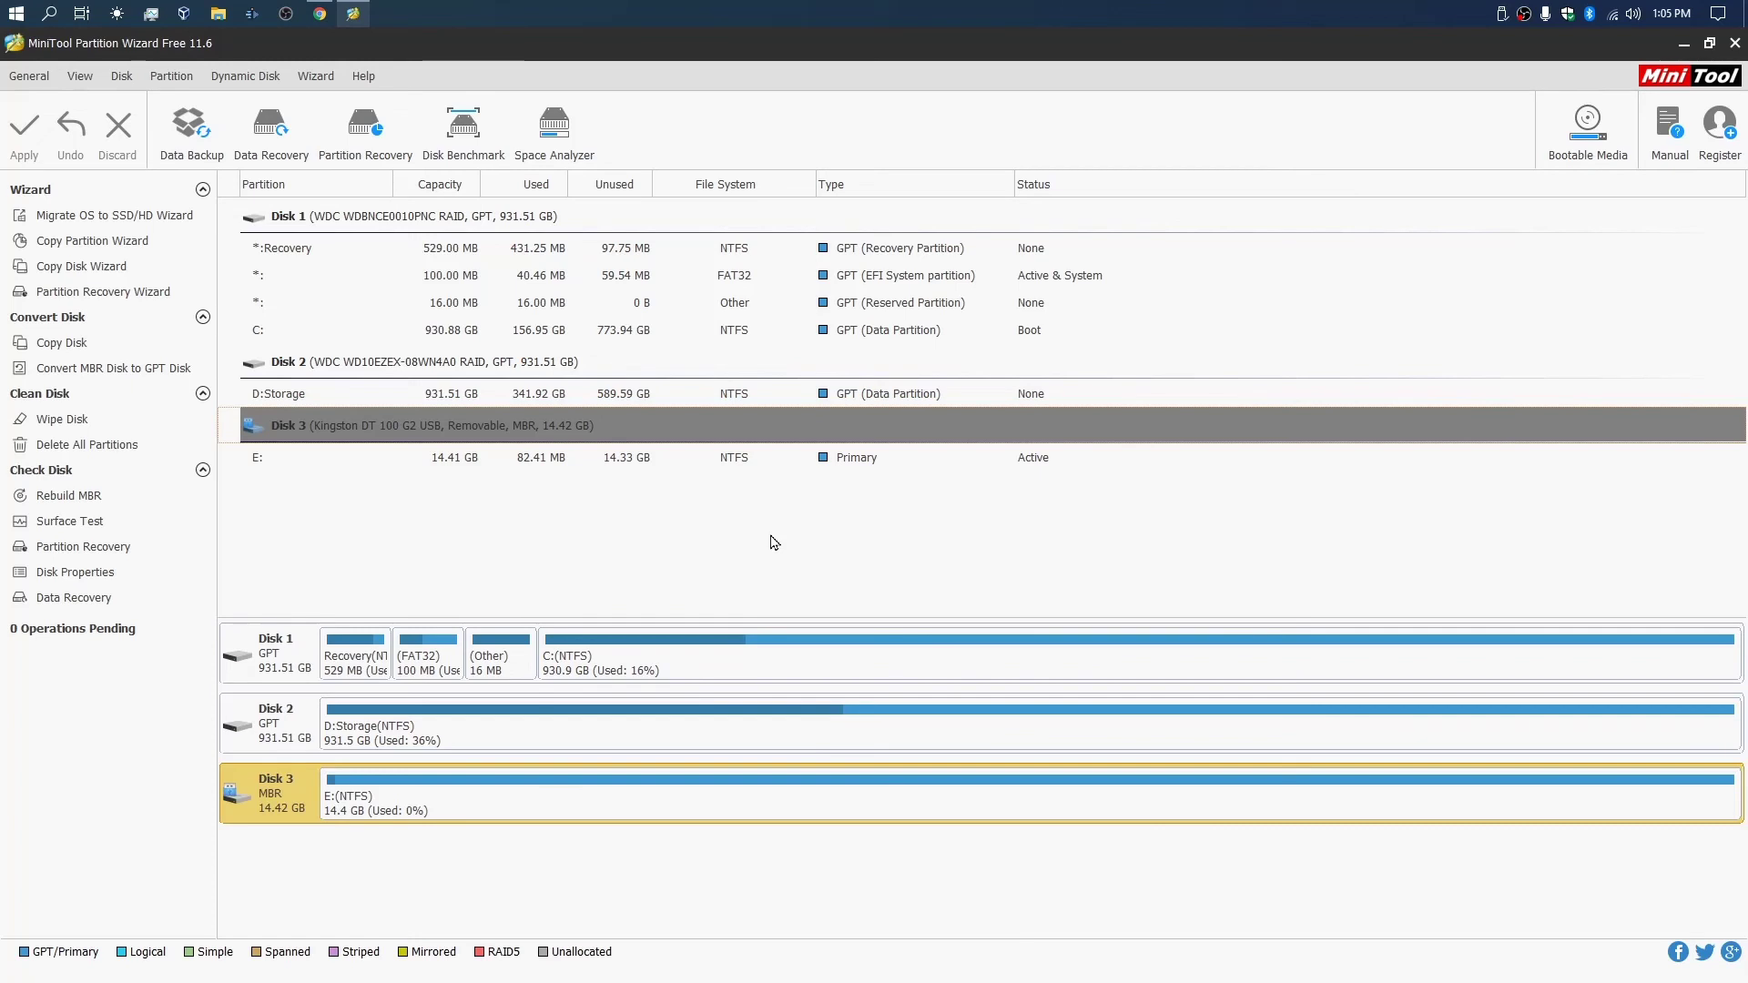
{"action": "left_click", "coordinate": [16, 13]}
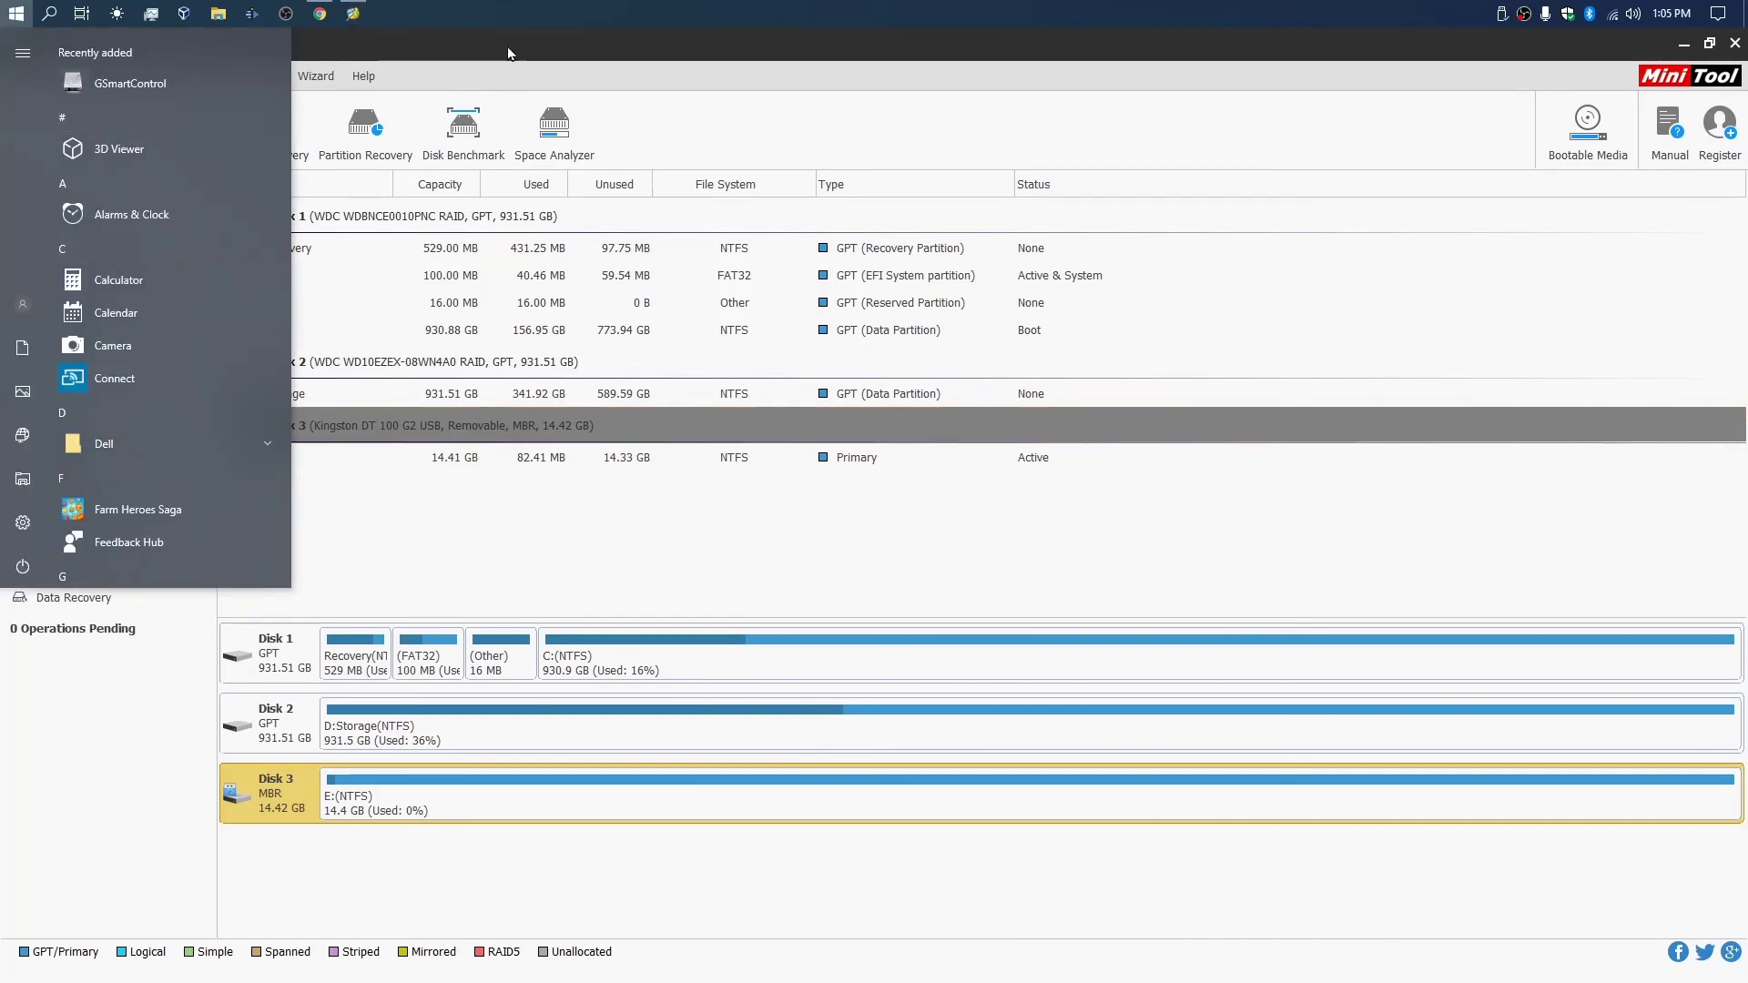
{"action": "left_click", "coordinate": [535, 31]}
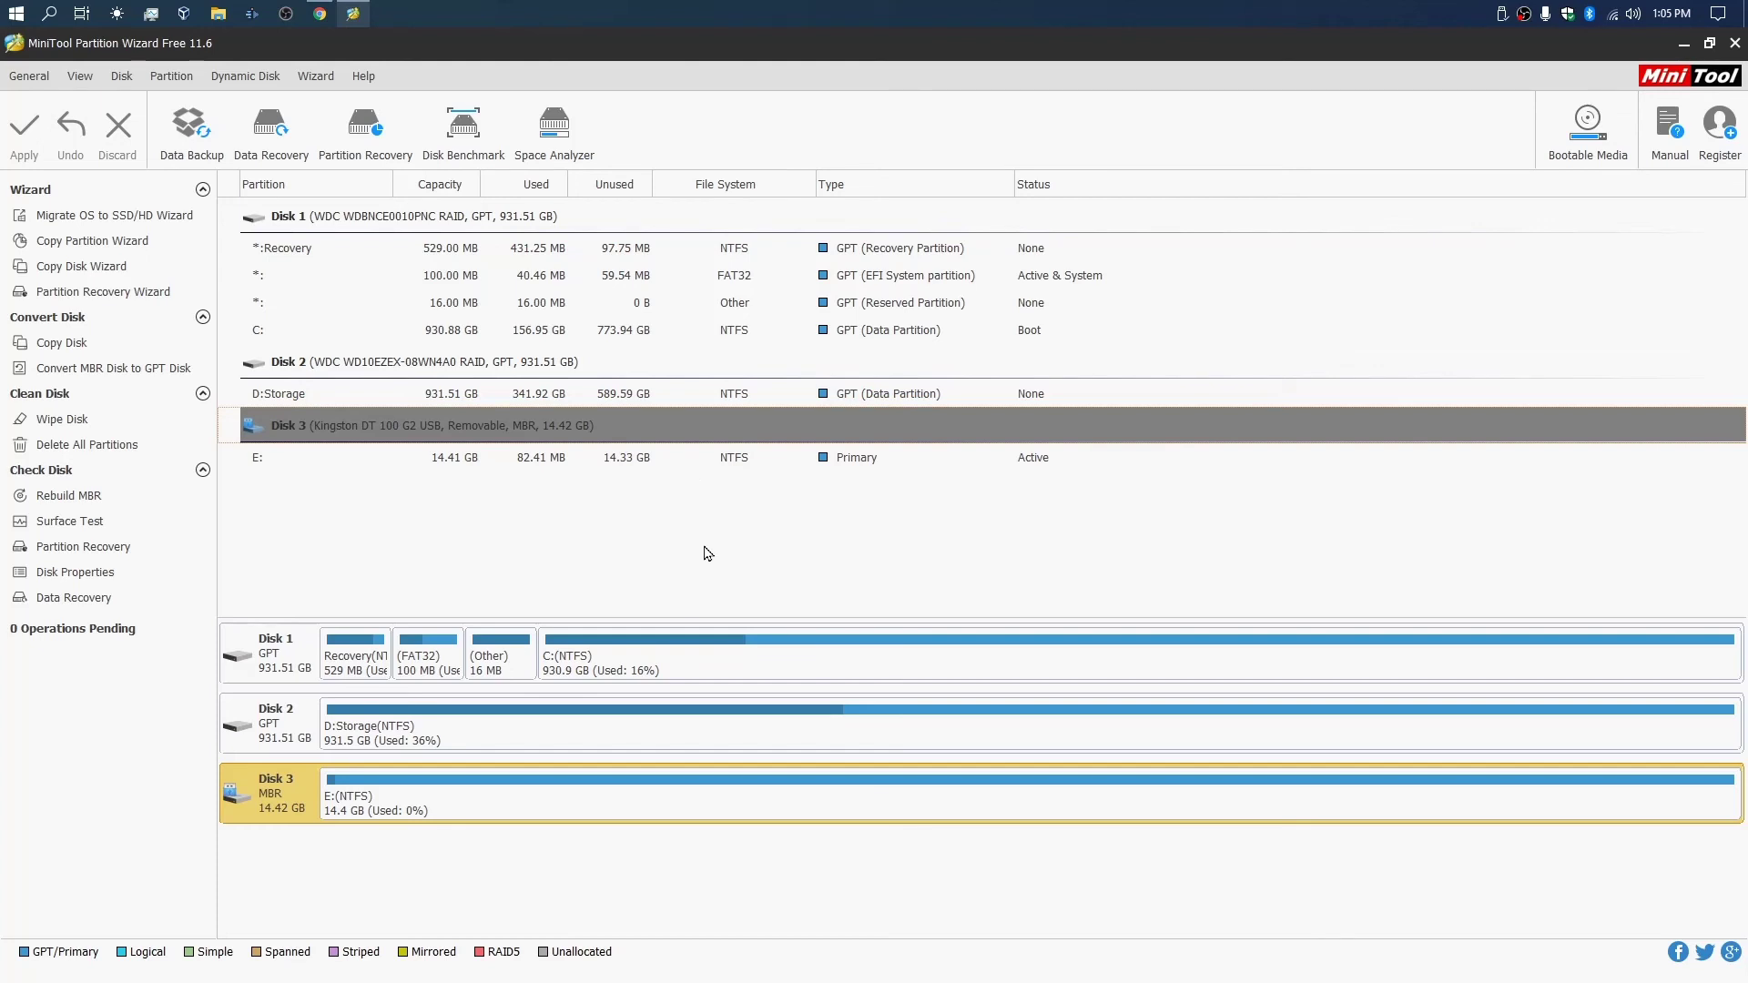
- Alternate between Disk 3 and its E: partition to compare the disk-level operations with the partition-level ones
{"action": "right_click", "coordinate": [292, 785]}
{"action": "left_click", "coordinate": [390, 813]}
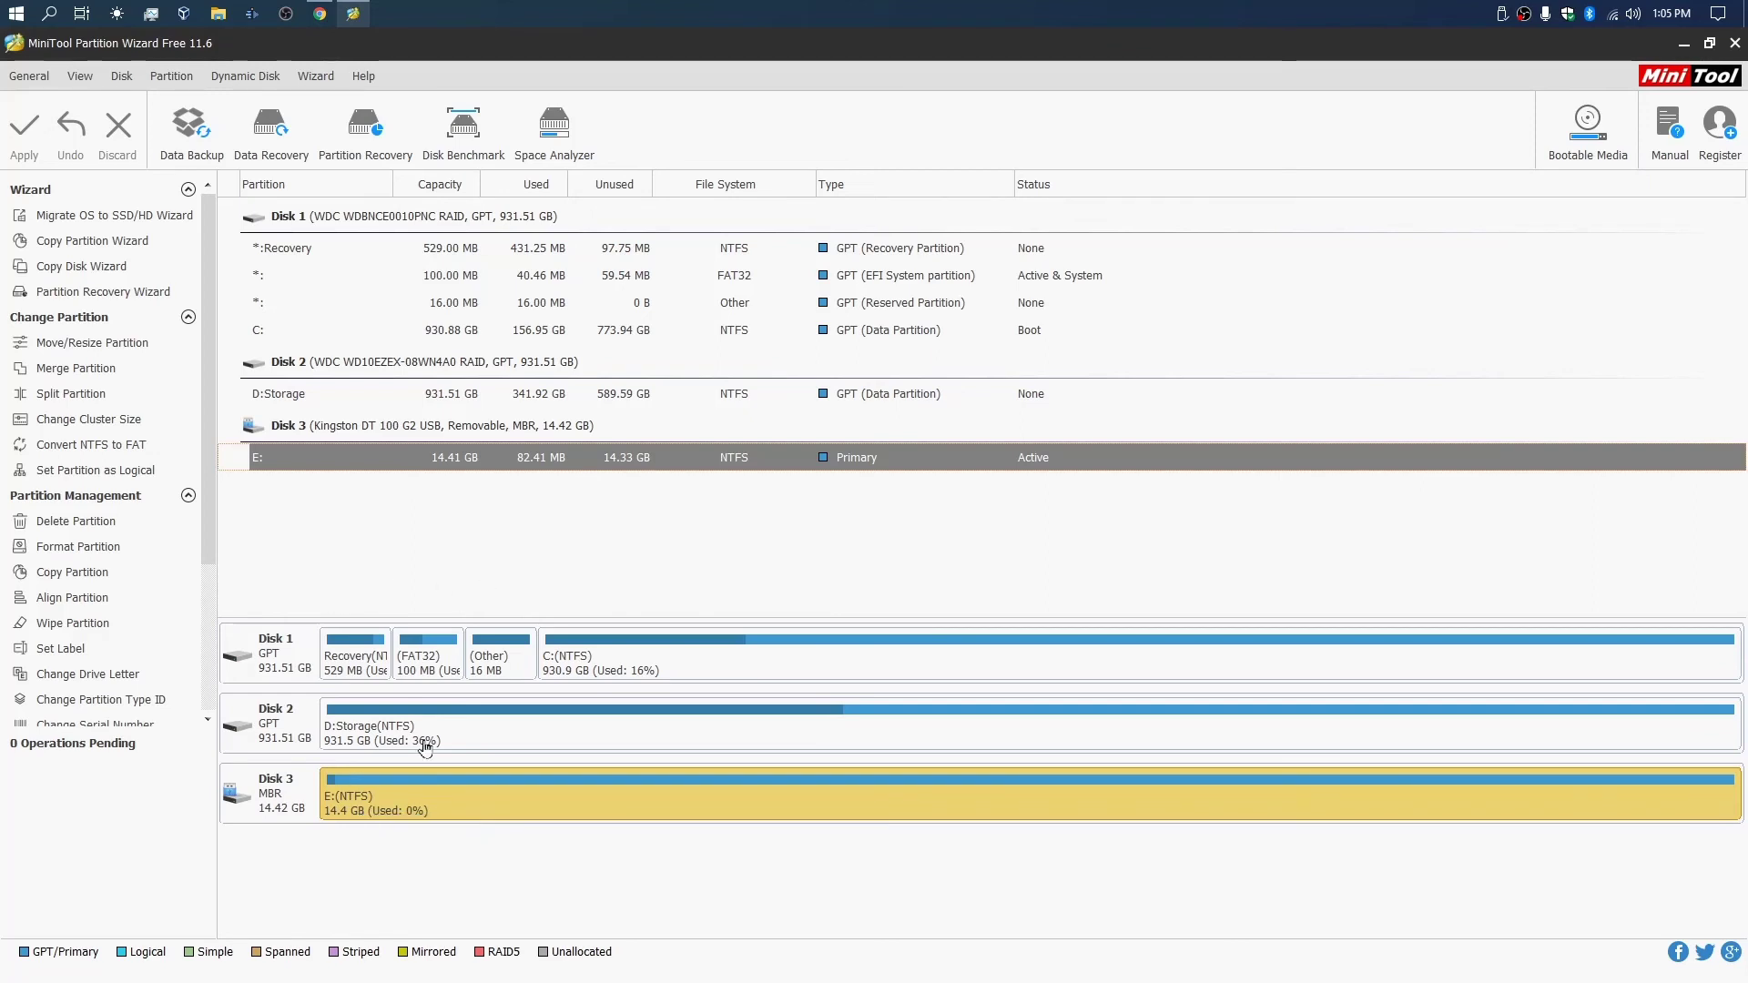
{"action": "left_click", "coordinate": [290, 801]}
{"action": "left_click", "coordinate": [376, 796]}
{"action": "left_click", "coordinate": [277, 798]}
{"action": "left_click", "coordinate": [360, 801]}
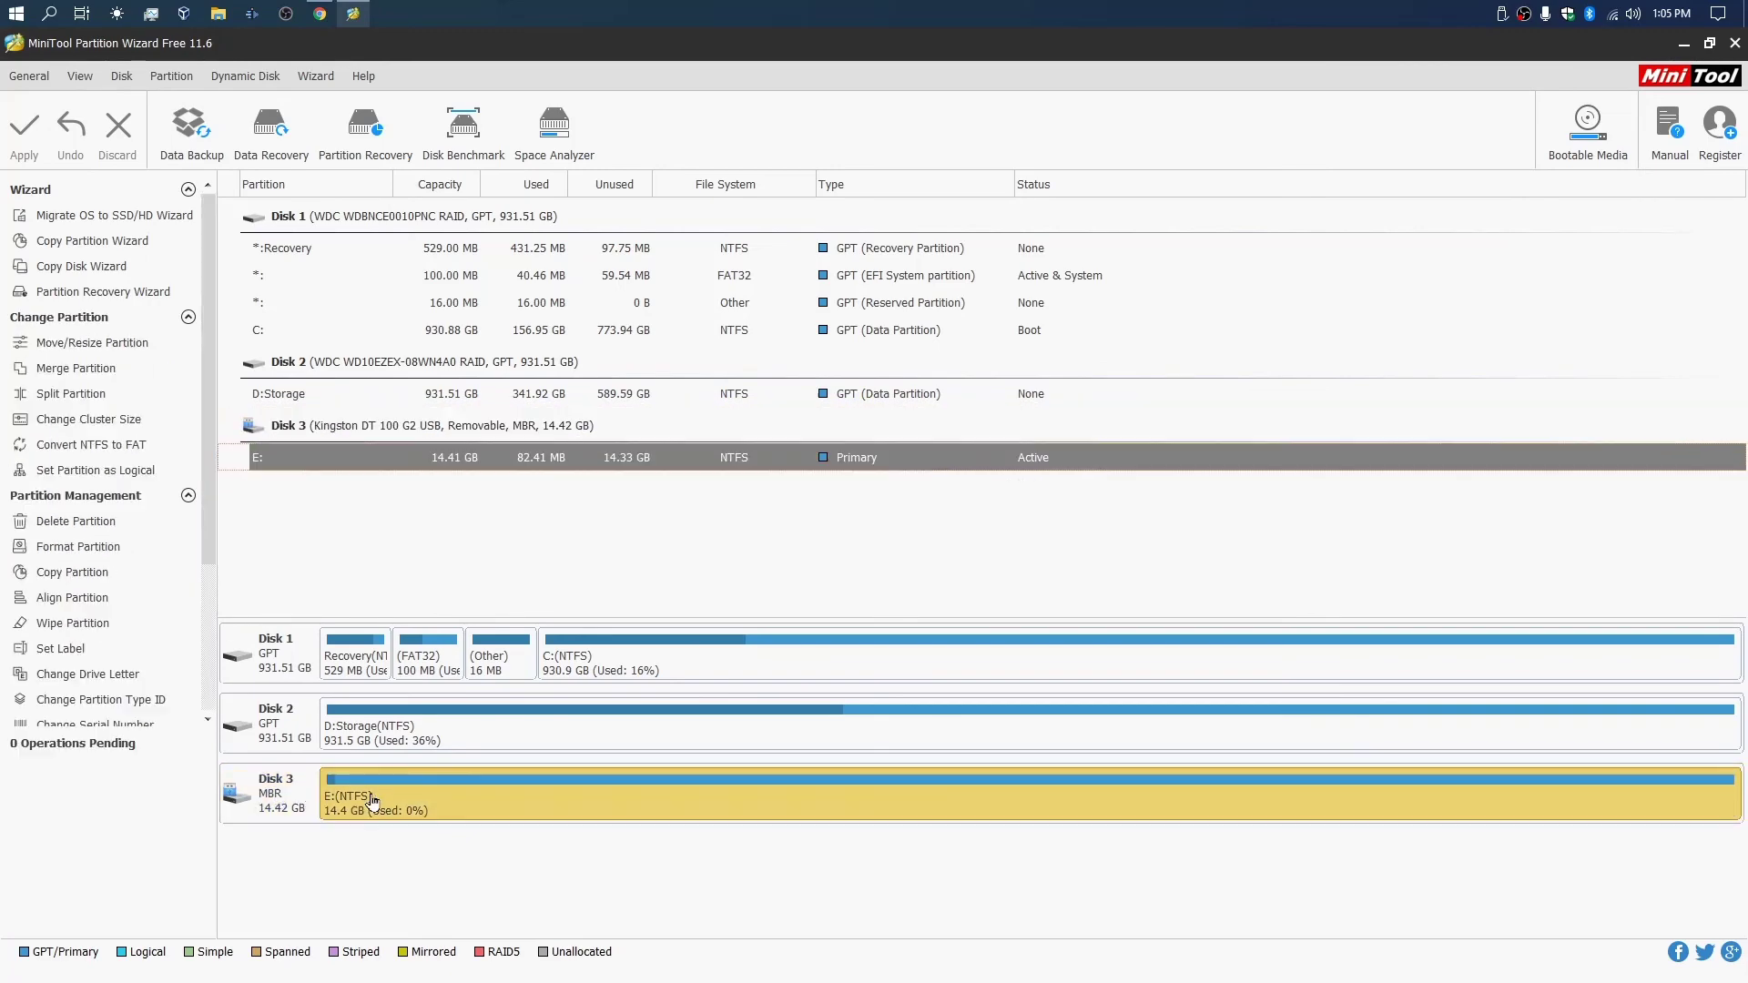
{"action": "left_click", "coordinate": [287, 797]}
{"action": "left_click", "coordinate": [364, 801]}
{"action": "left_click", "coordinate": [291, 799]}
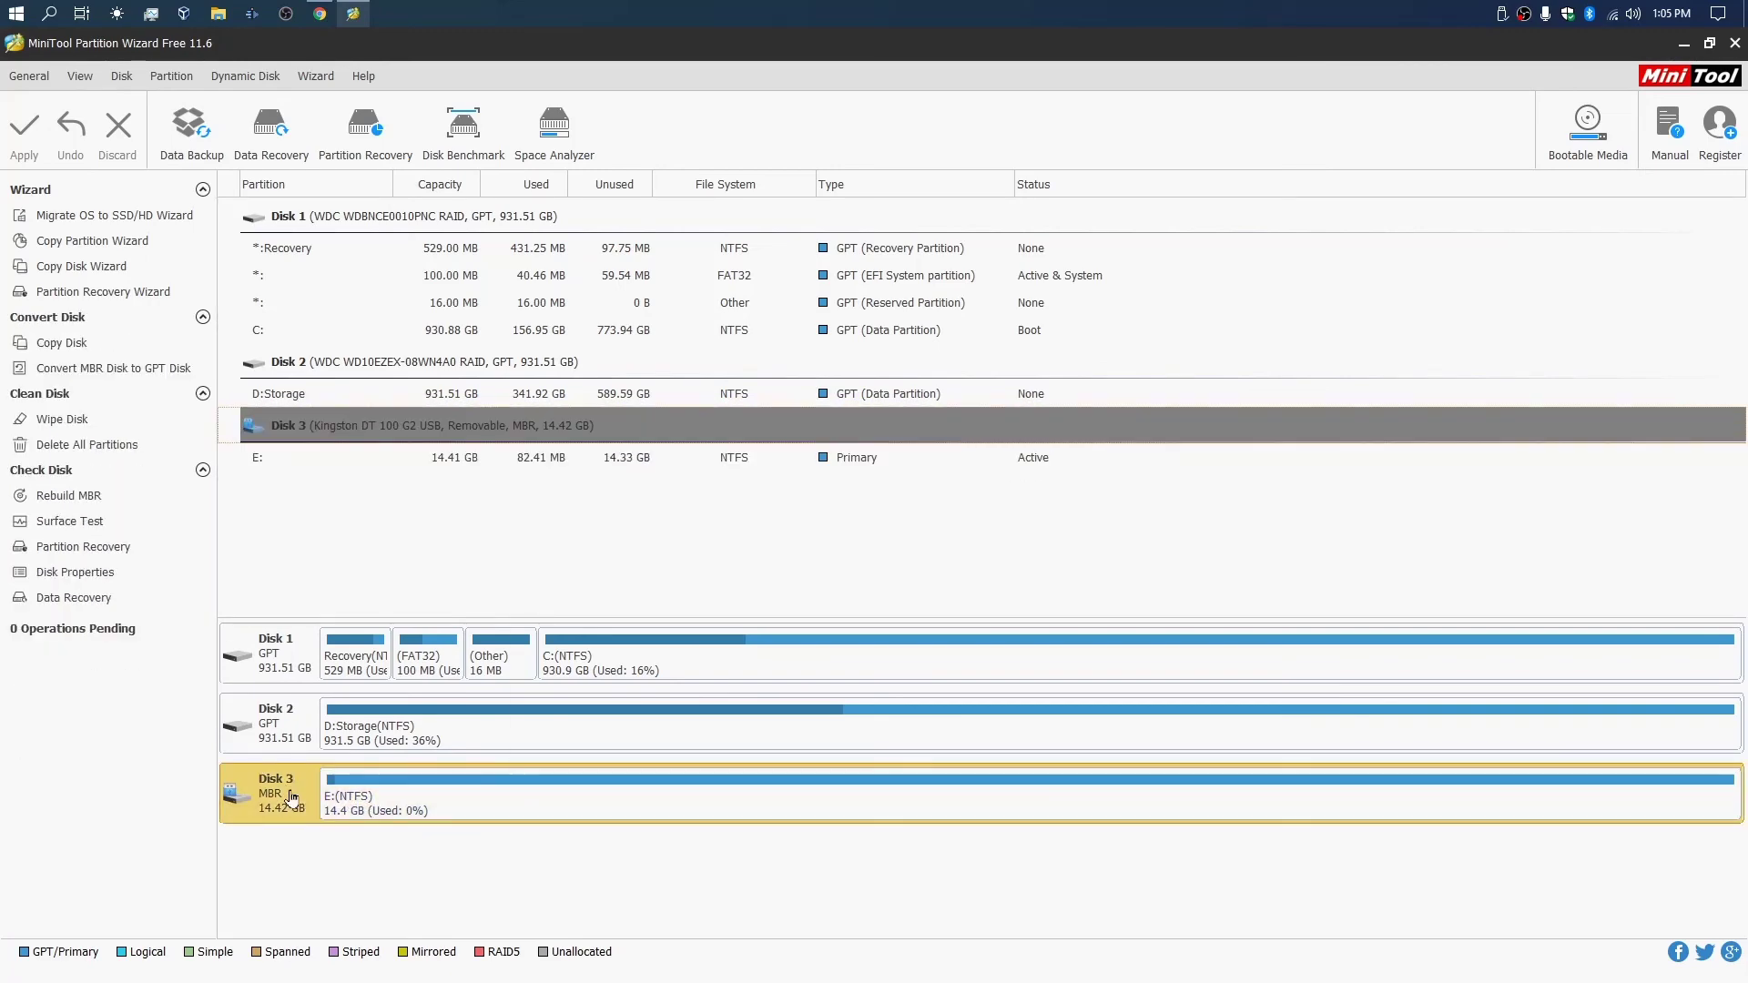
- Review the operations for Disk 3, including Convert MBR Disk to GPT Disk, against the selection of its E: partition
{"action": "right_click", "coordinate": [291, 798]}
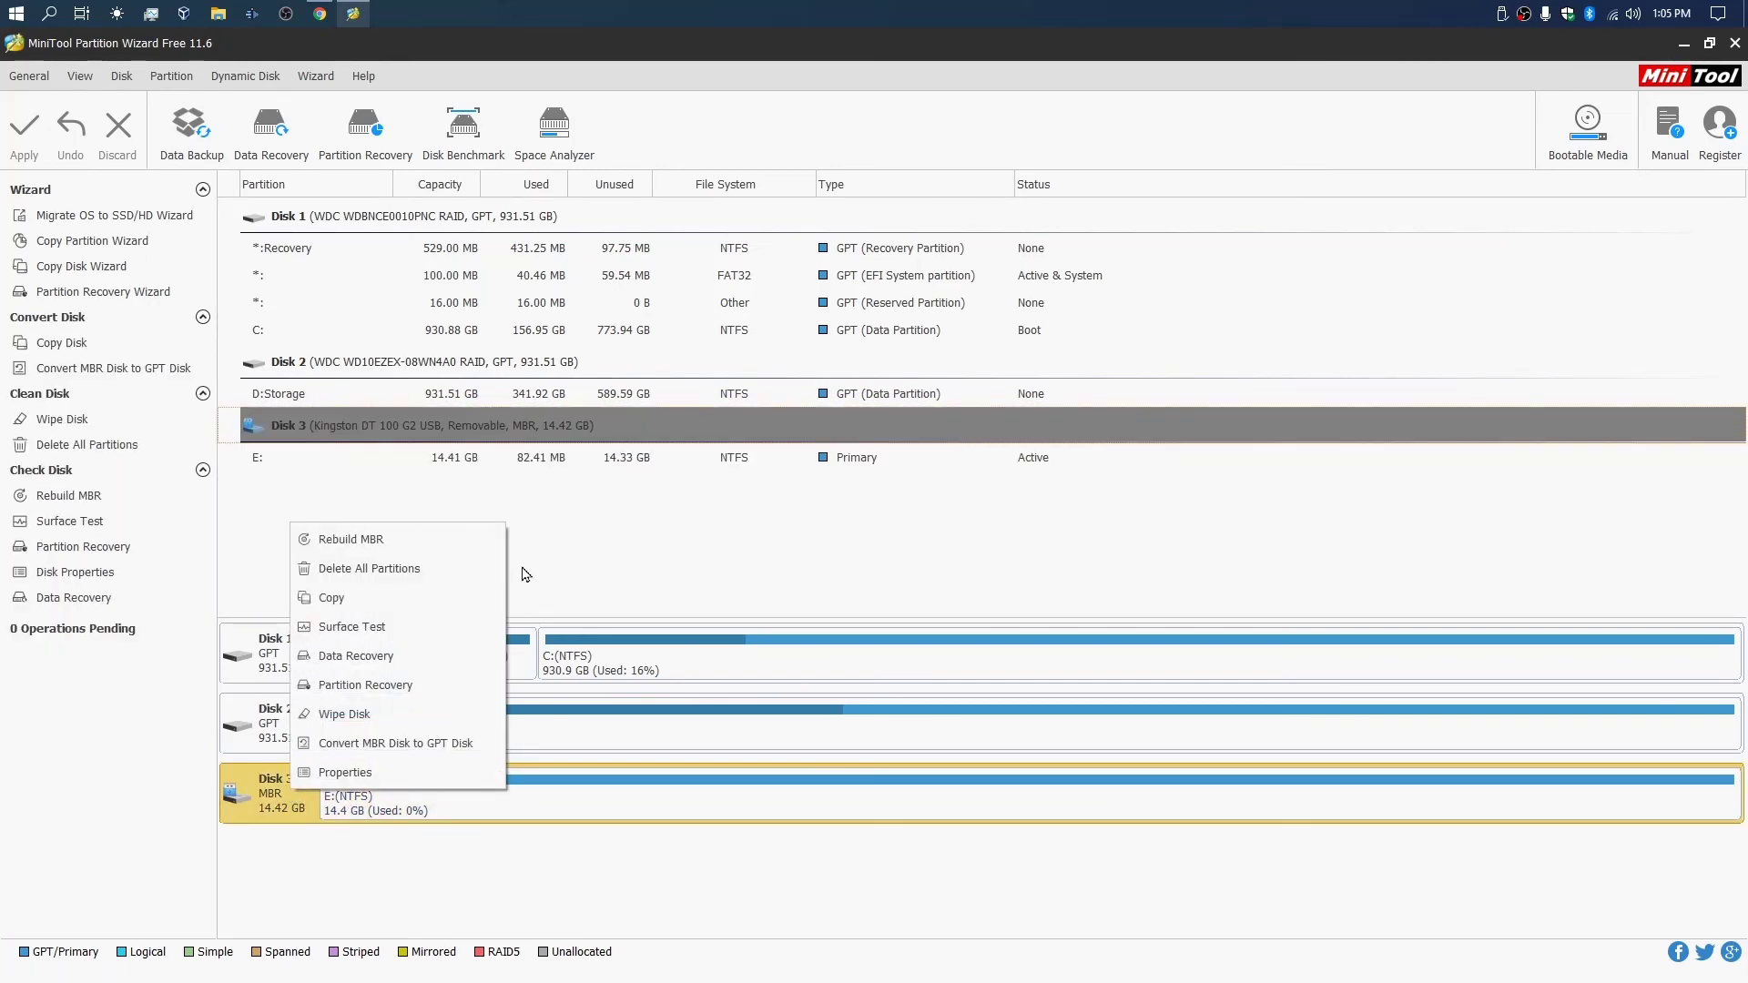
{"action": "left_click", "coordinate": [560, 796]}
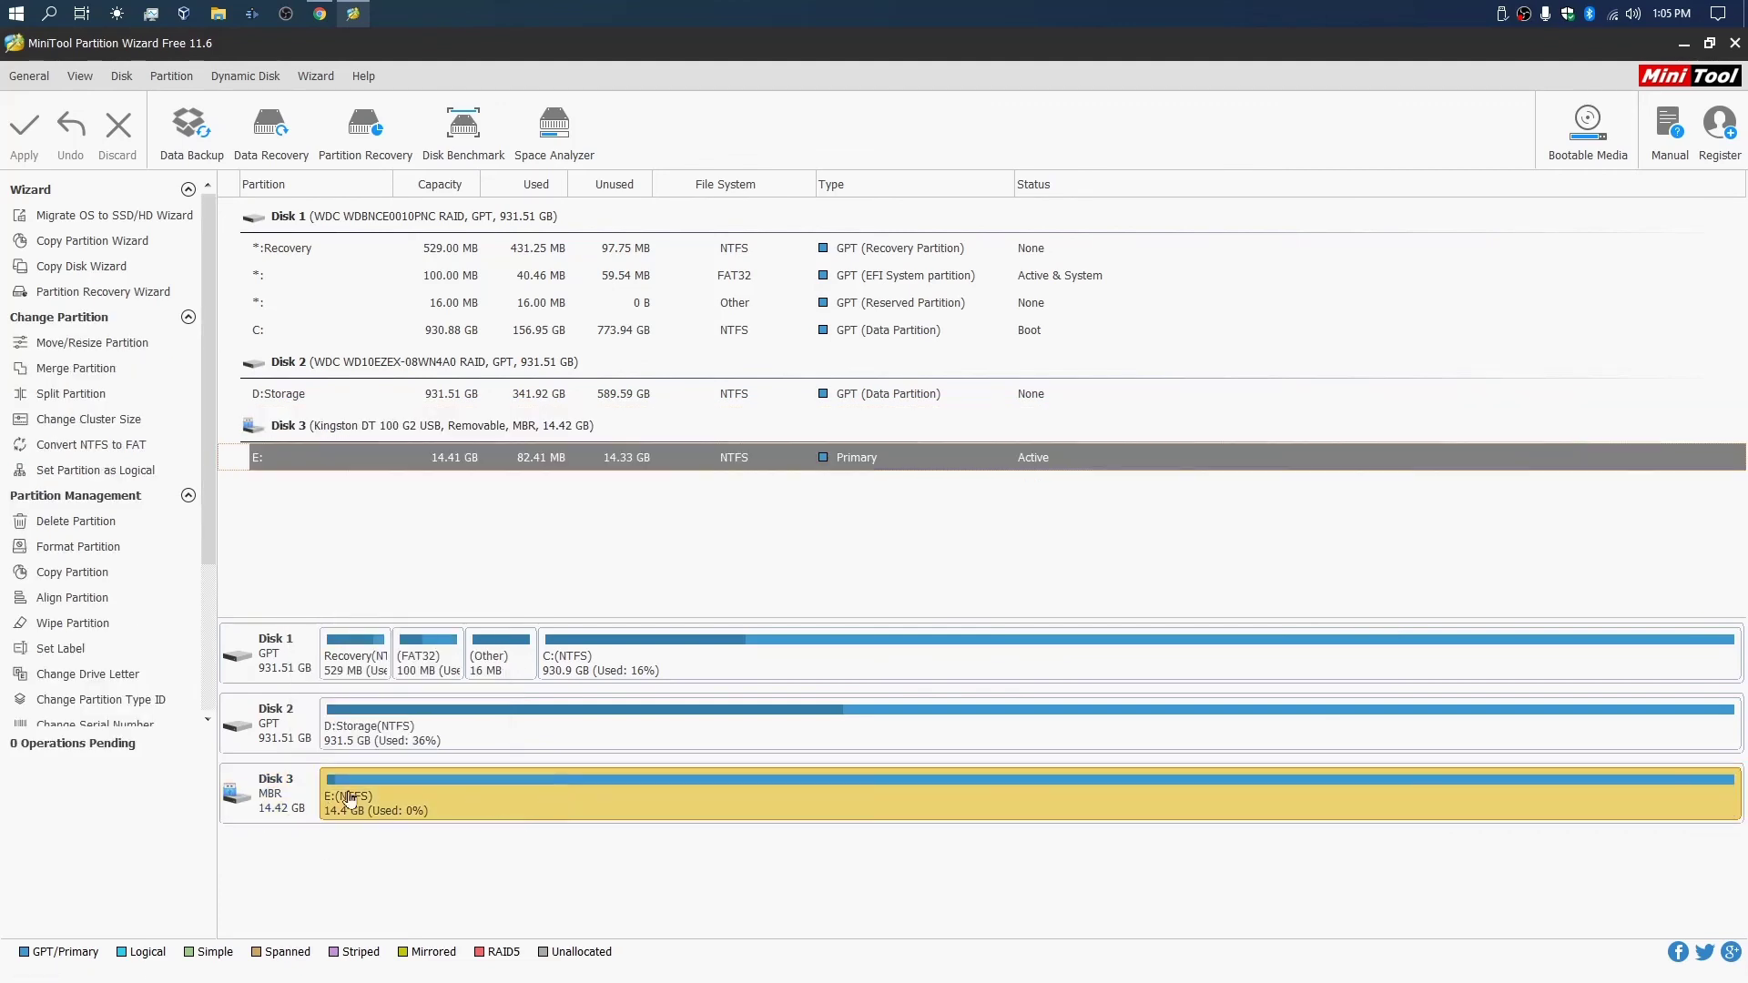
{"action": "right_click", "coordinate": [297, 790]}
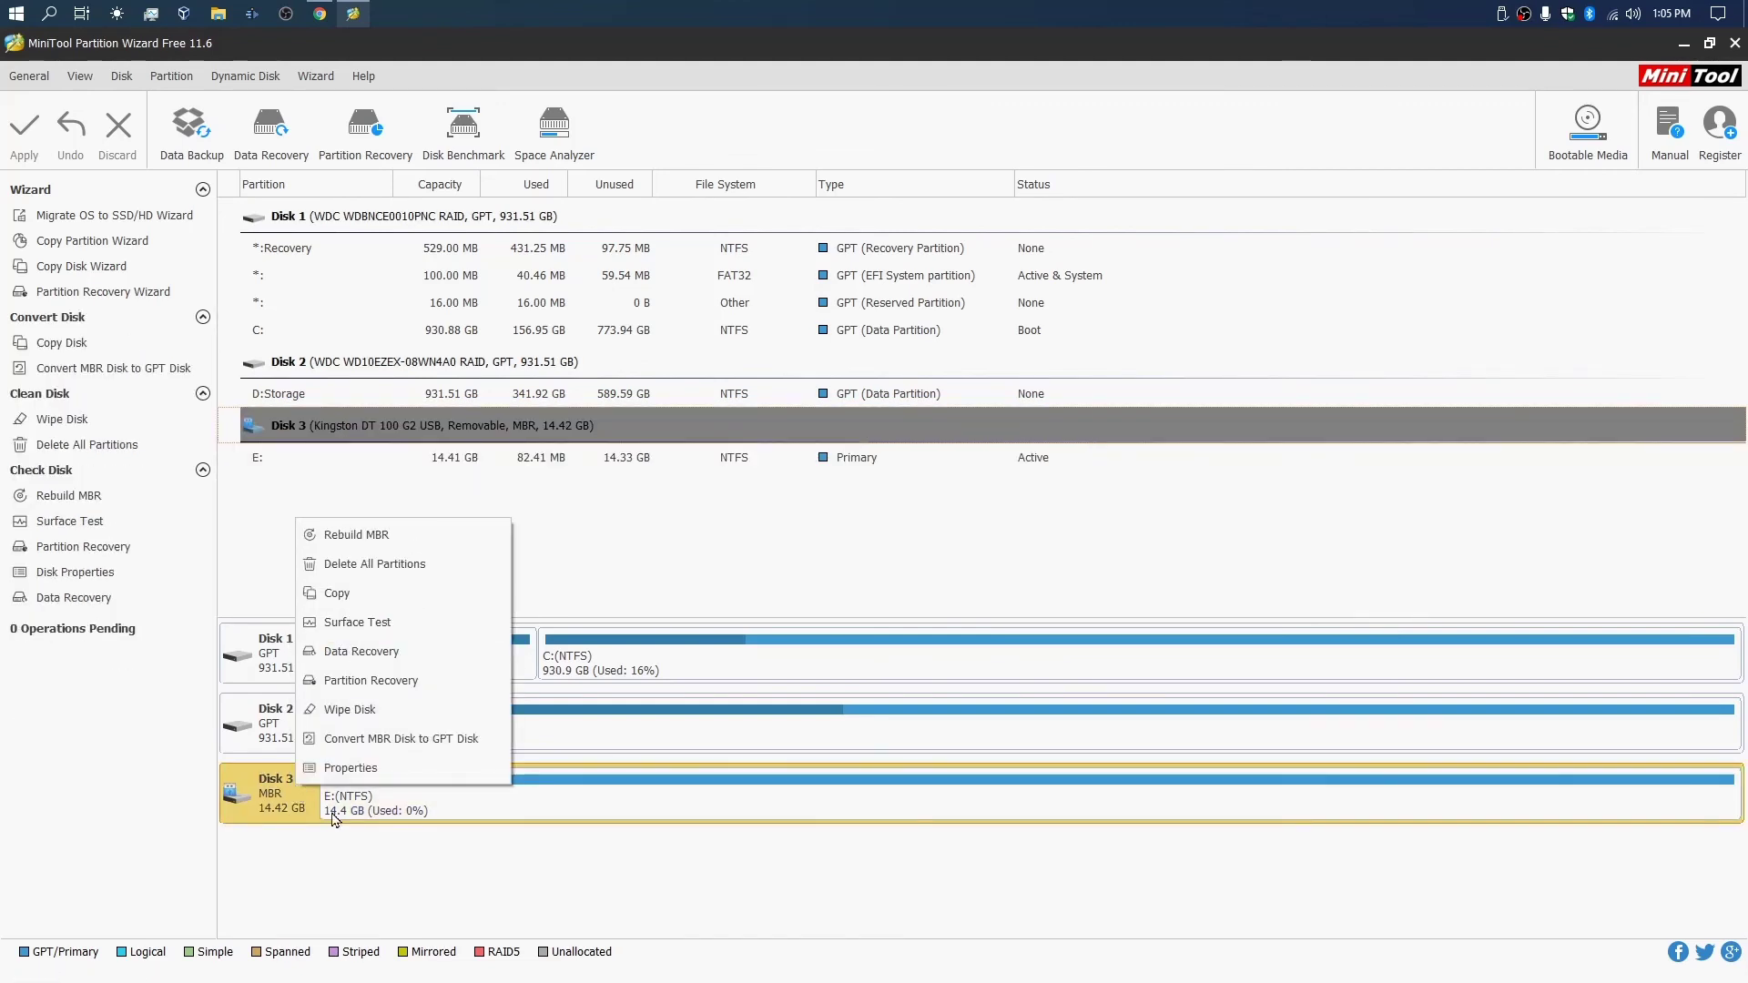
{"action": "left_click", "coordinate": [397, 819]}
{"action": "right_click", "coordinate": [269, 793]}
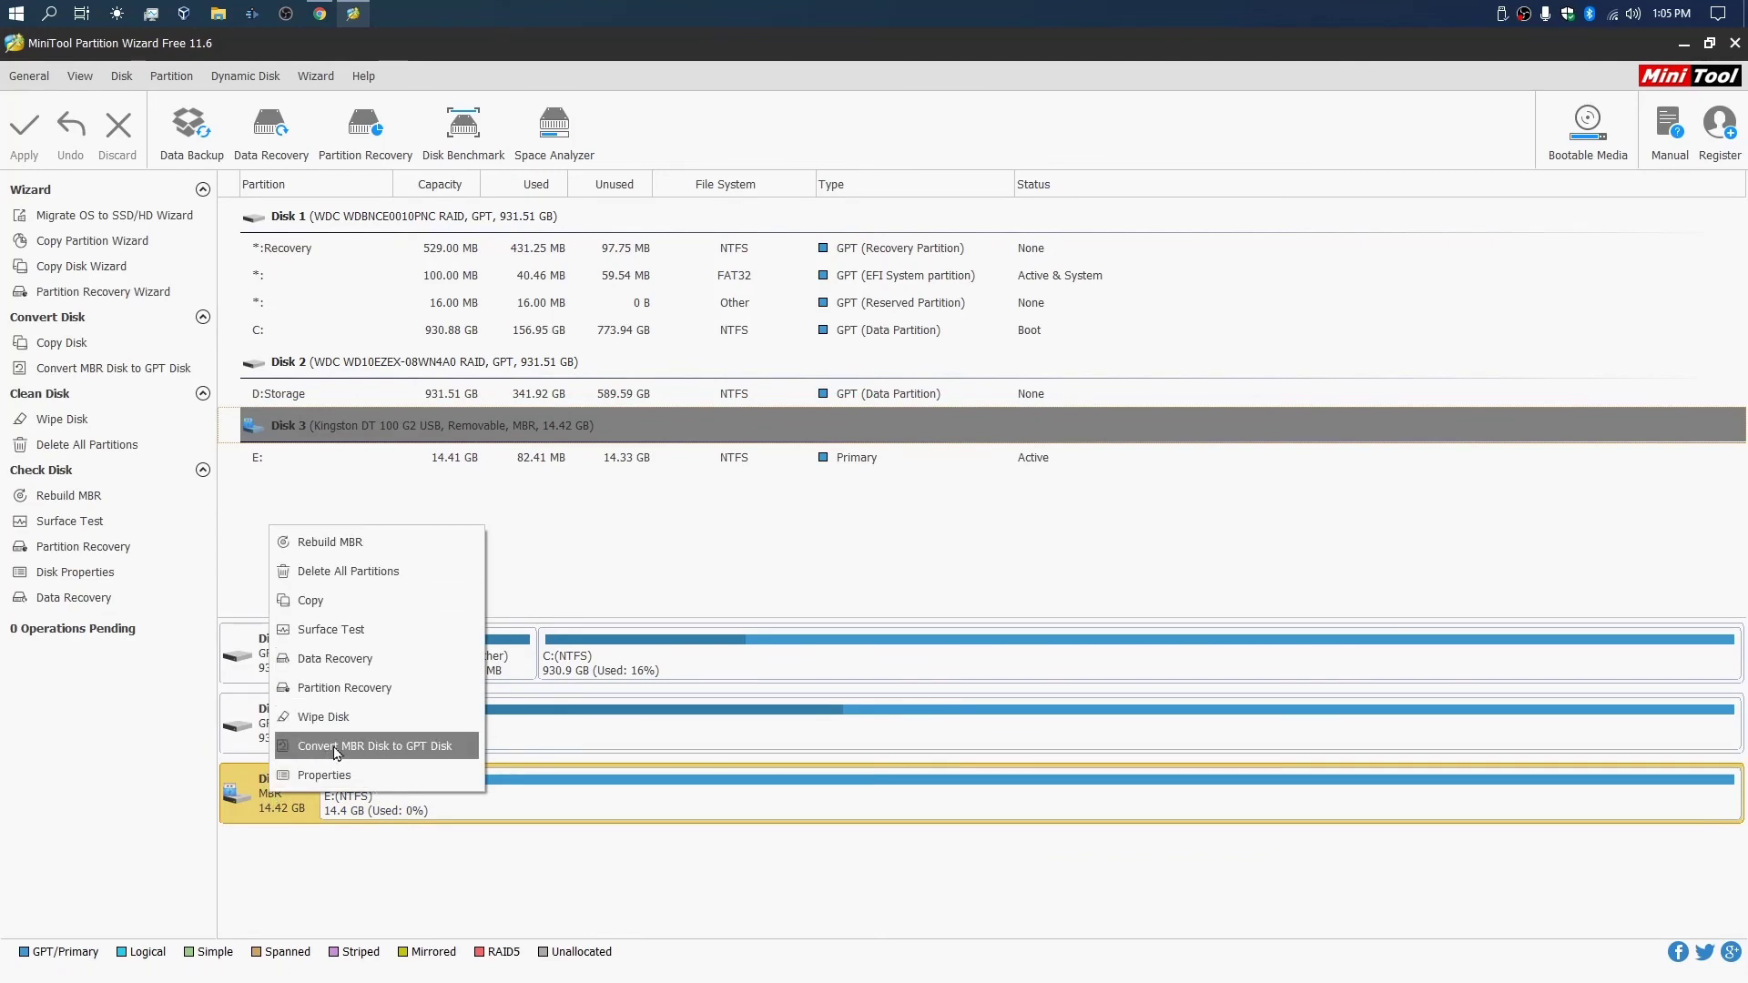
{"action": "left_click", "coordinate": [603, 576]}
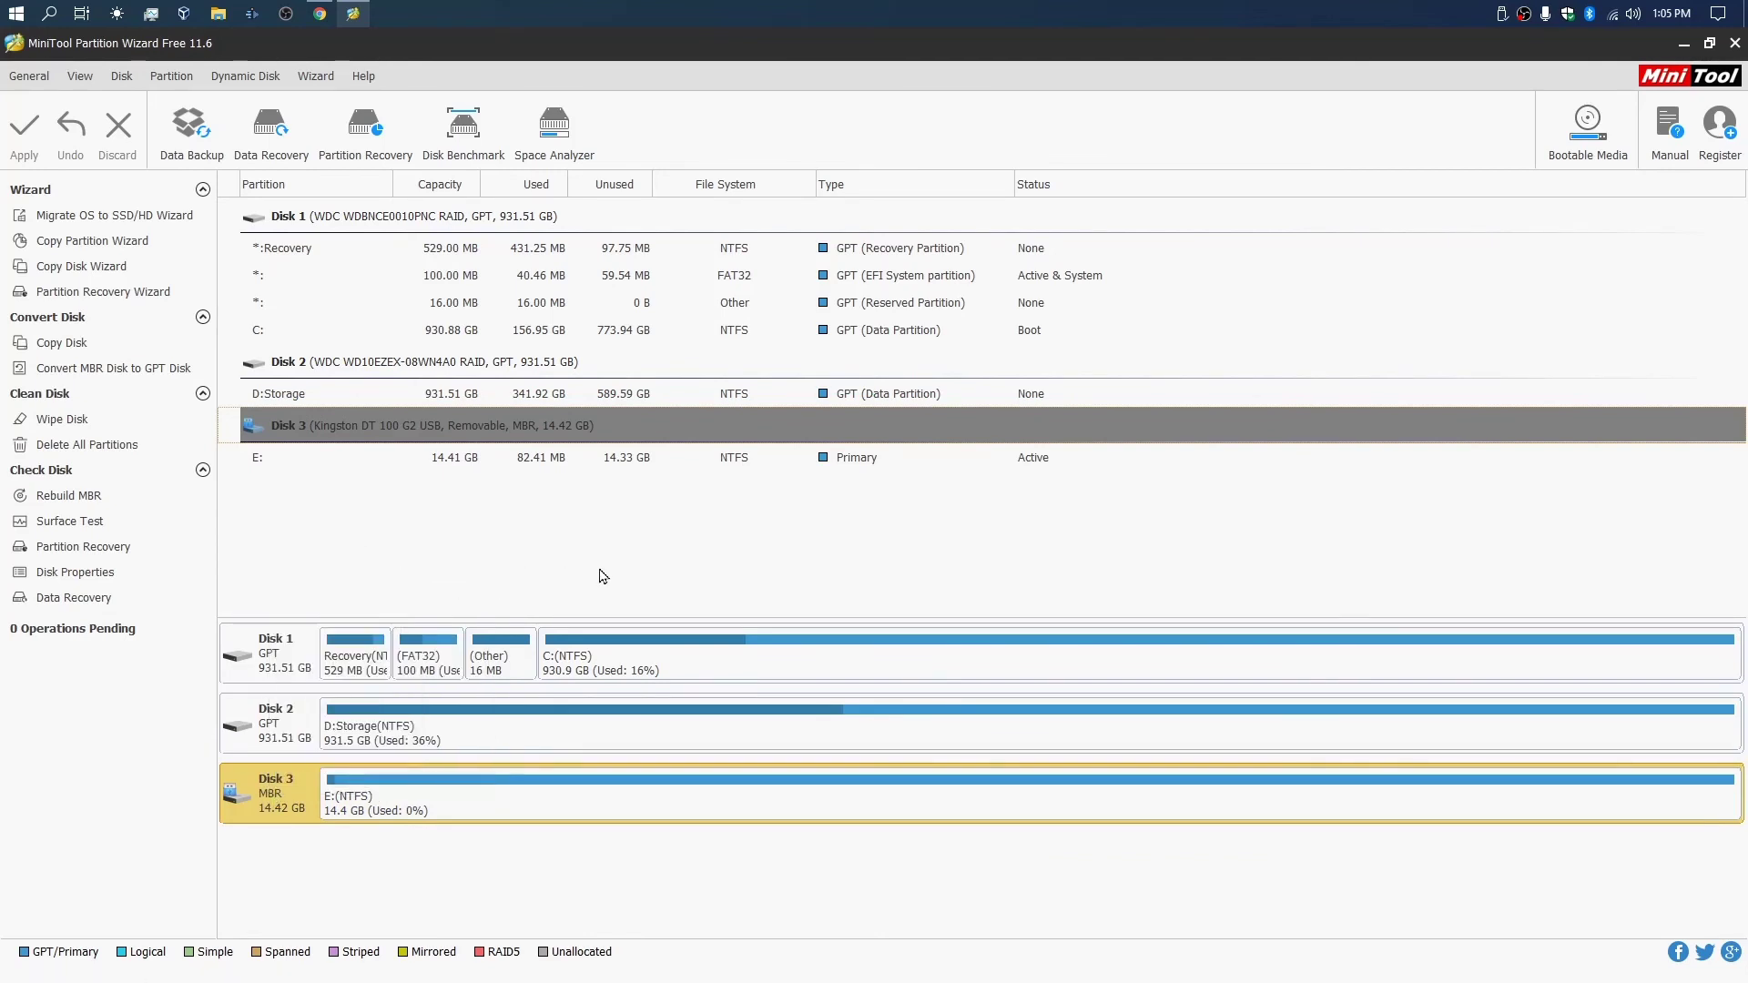
{"action": "left_click", "coordinate": [422, 793]}
{"action": "left_click", "coordinate": [260, 797]}
{"action": "left_click", "coordinate": [371, 798]}
{"action": "left_click", "coordinate": [297, 791]}
- Mark the E: partition for deletion to examine Disk 3's Initialize to GPT Disk operation, and discard the pending change
{"action": "right_click", "coordinate": [390, 798]}
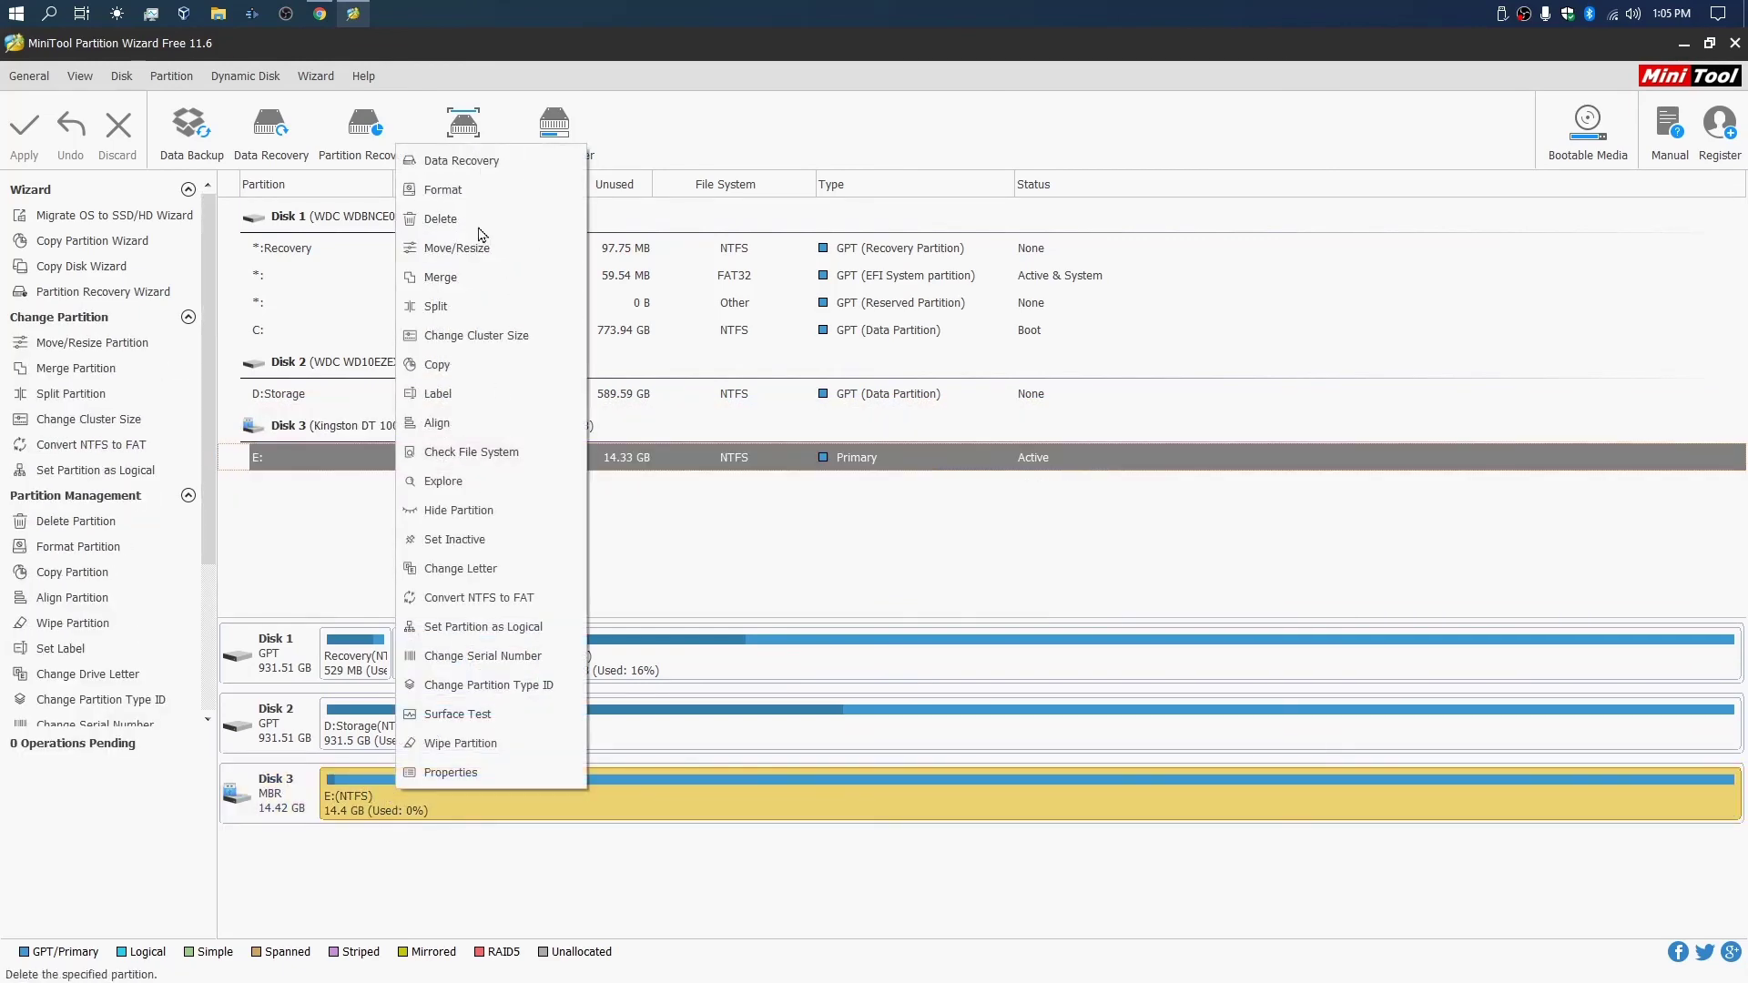
{"action": "left_click", "coordinate": [437, 223]}
{"action": "right_click", "coordinate": [274, 784]}
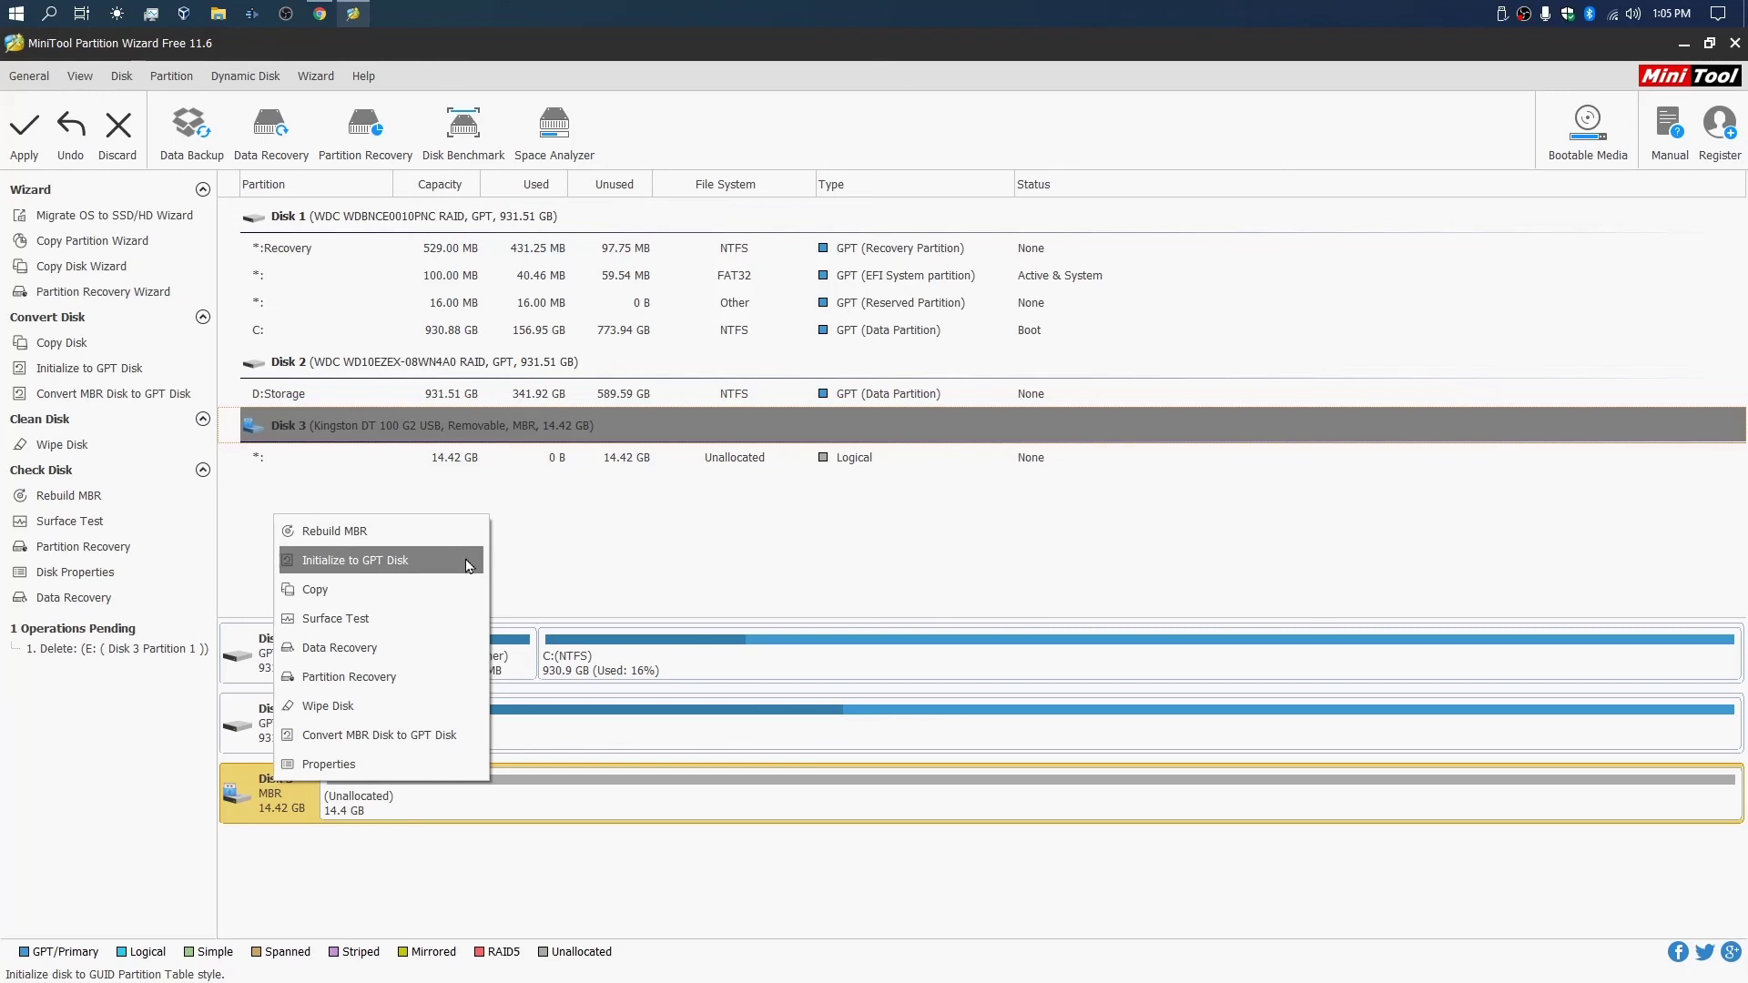
{"action": "left_click", "coordinate": [587, 566]}
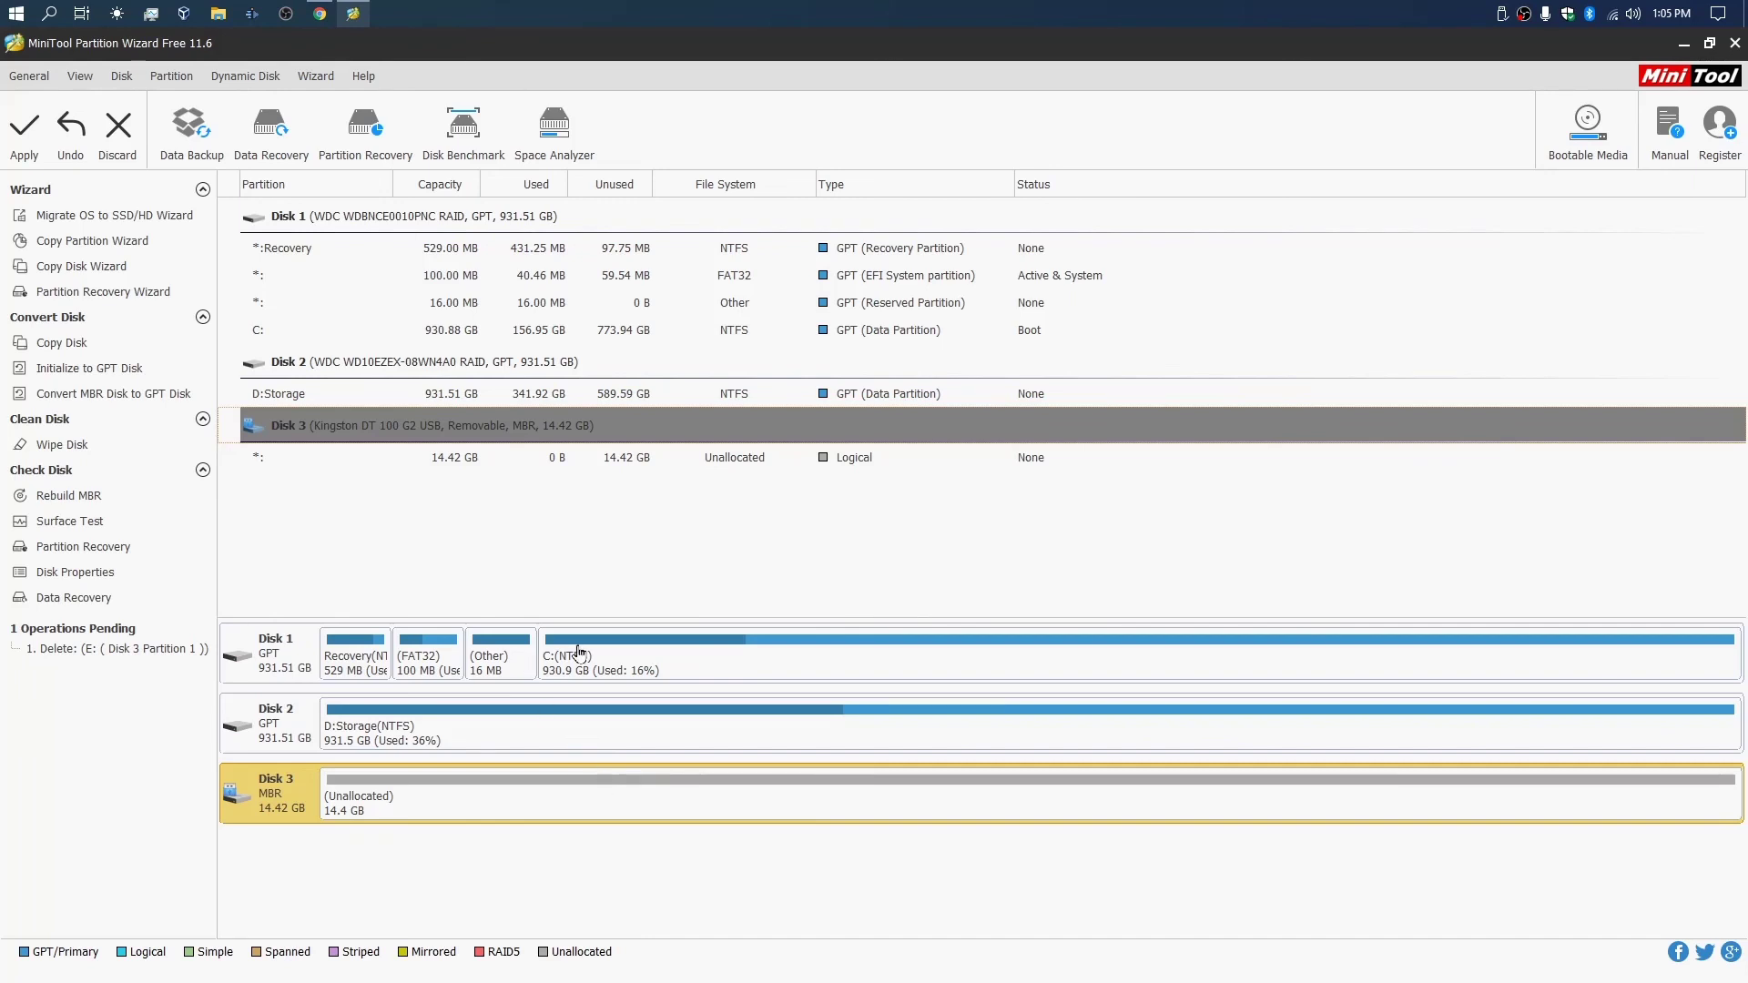
{"action": "left_click", "coordinate": [117, 132]}
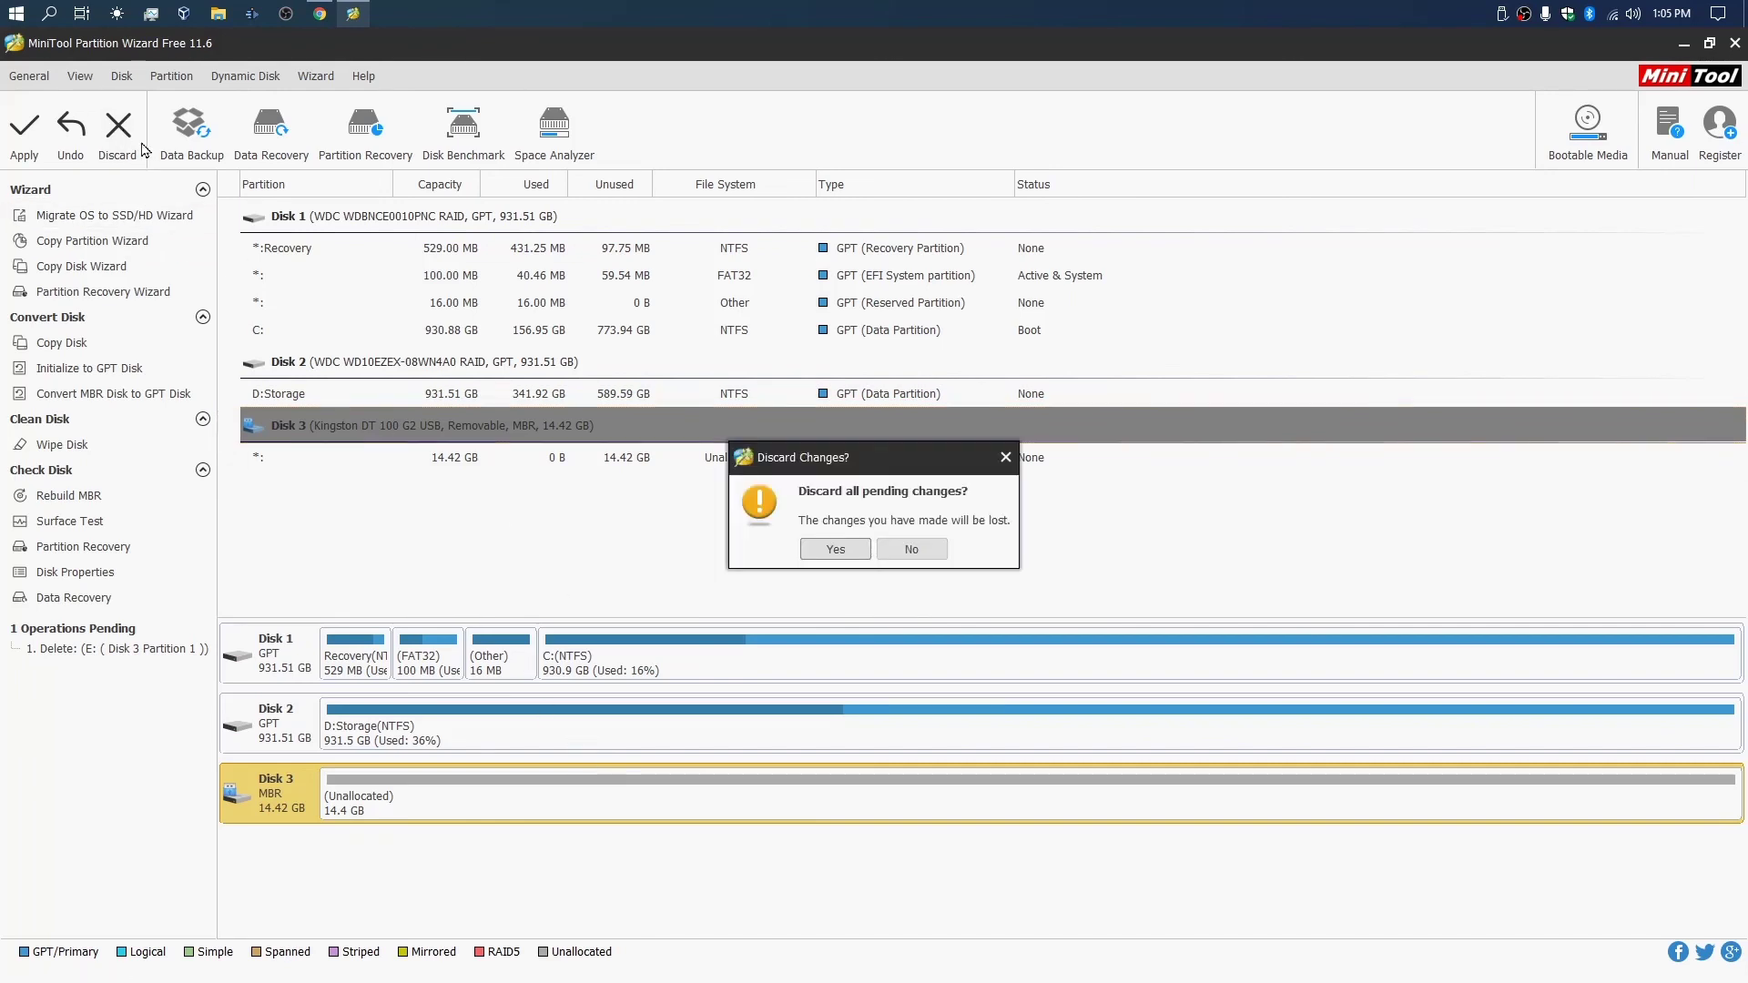
{"action": "left_click", "coordinate": [835, 549]}
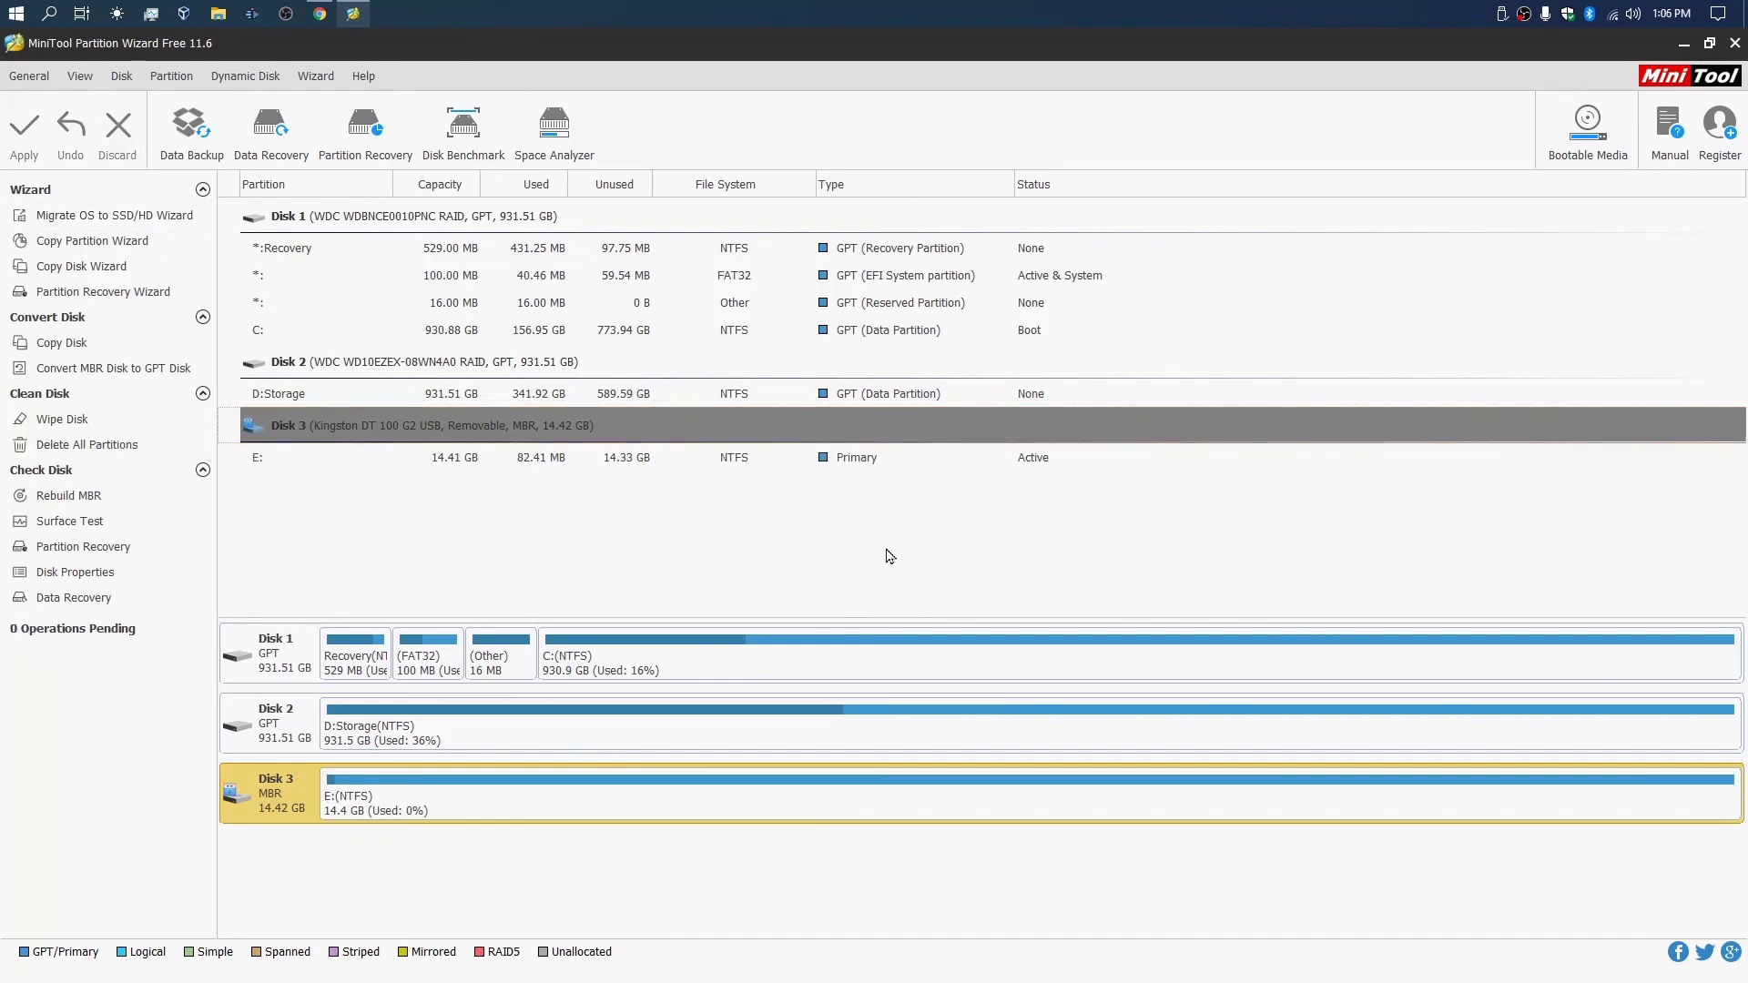
- Close MiniTool Partition Wizard and check the drives listed under This PC in File Explorer
{"action": "left_click", "coordinate": [1734, 47]}
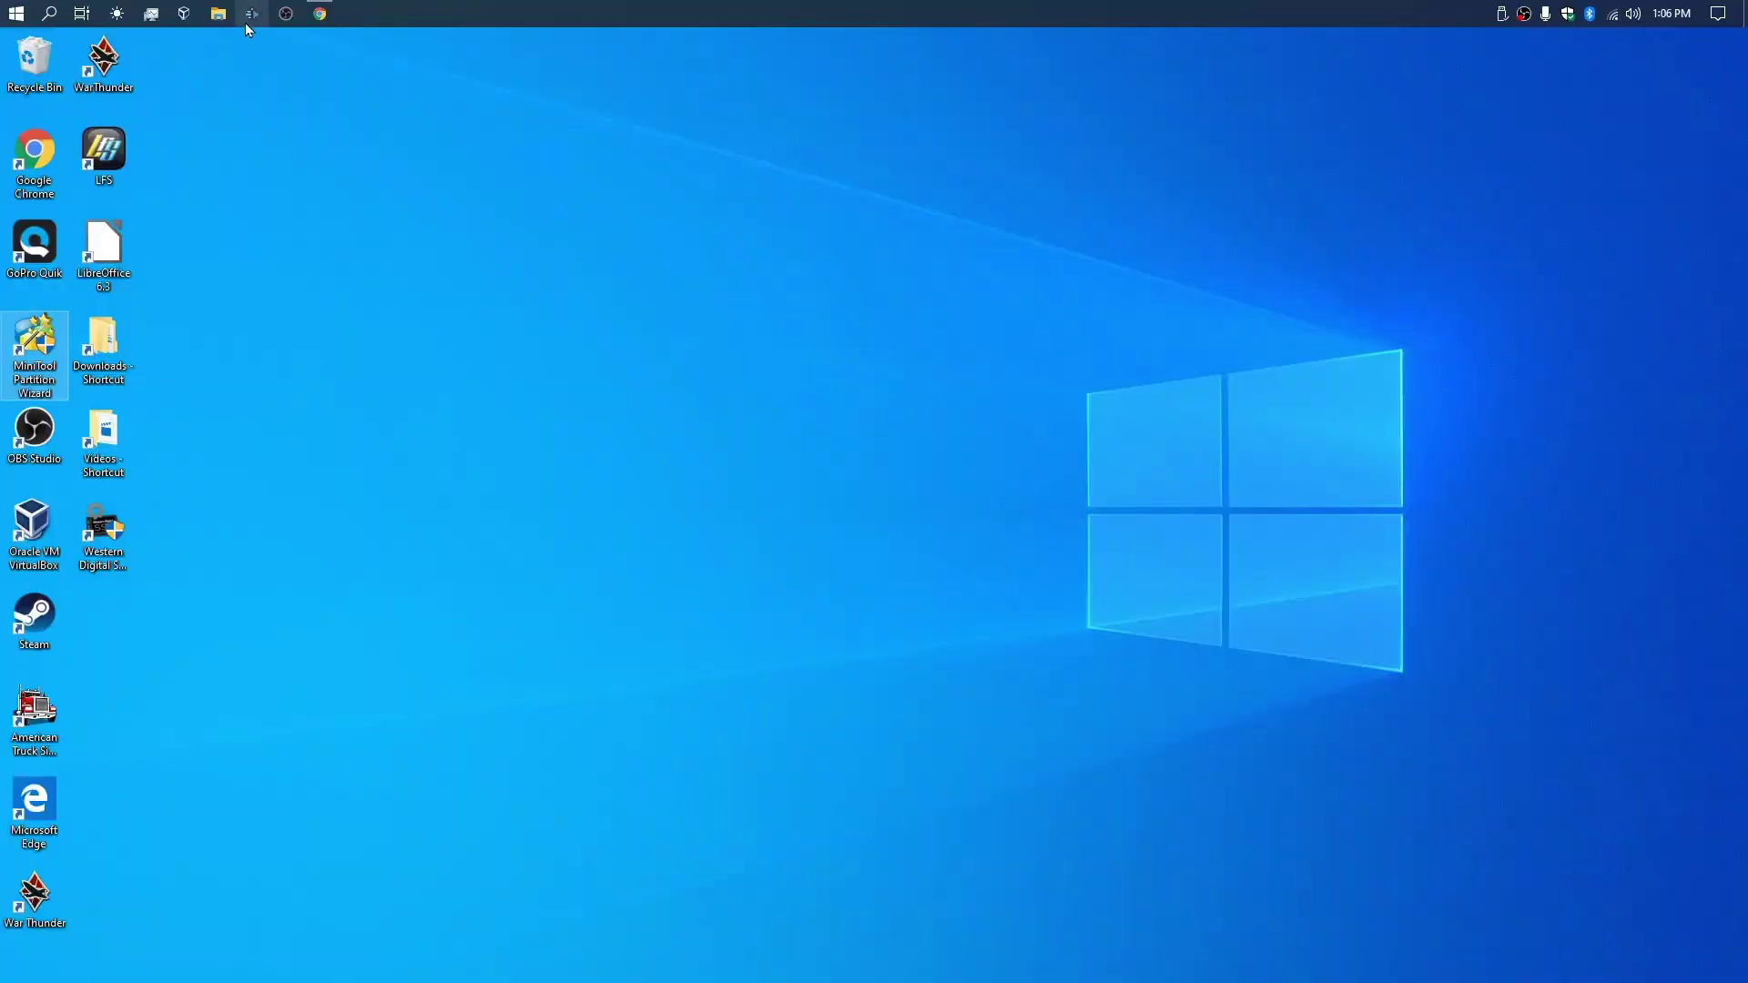
{"action": "left_click", "coordinate": [218, 14]}
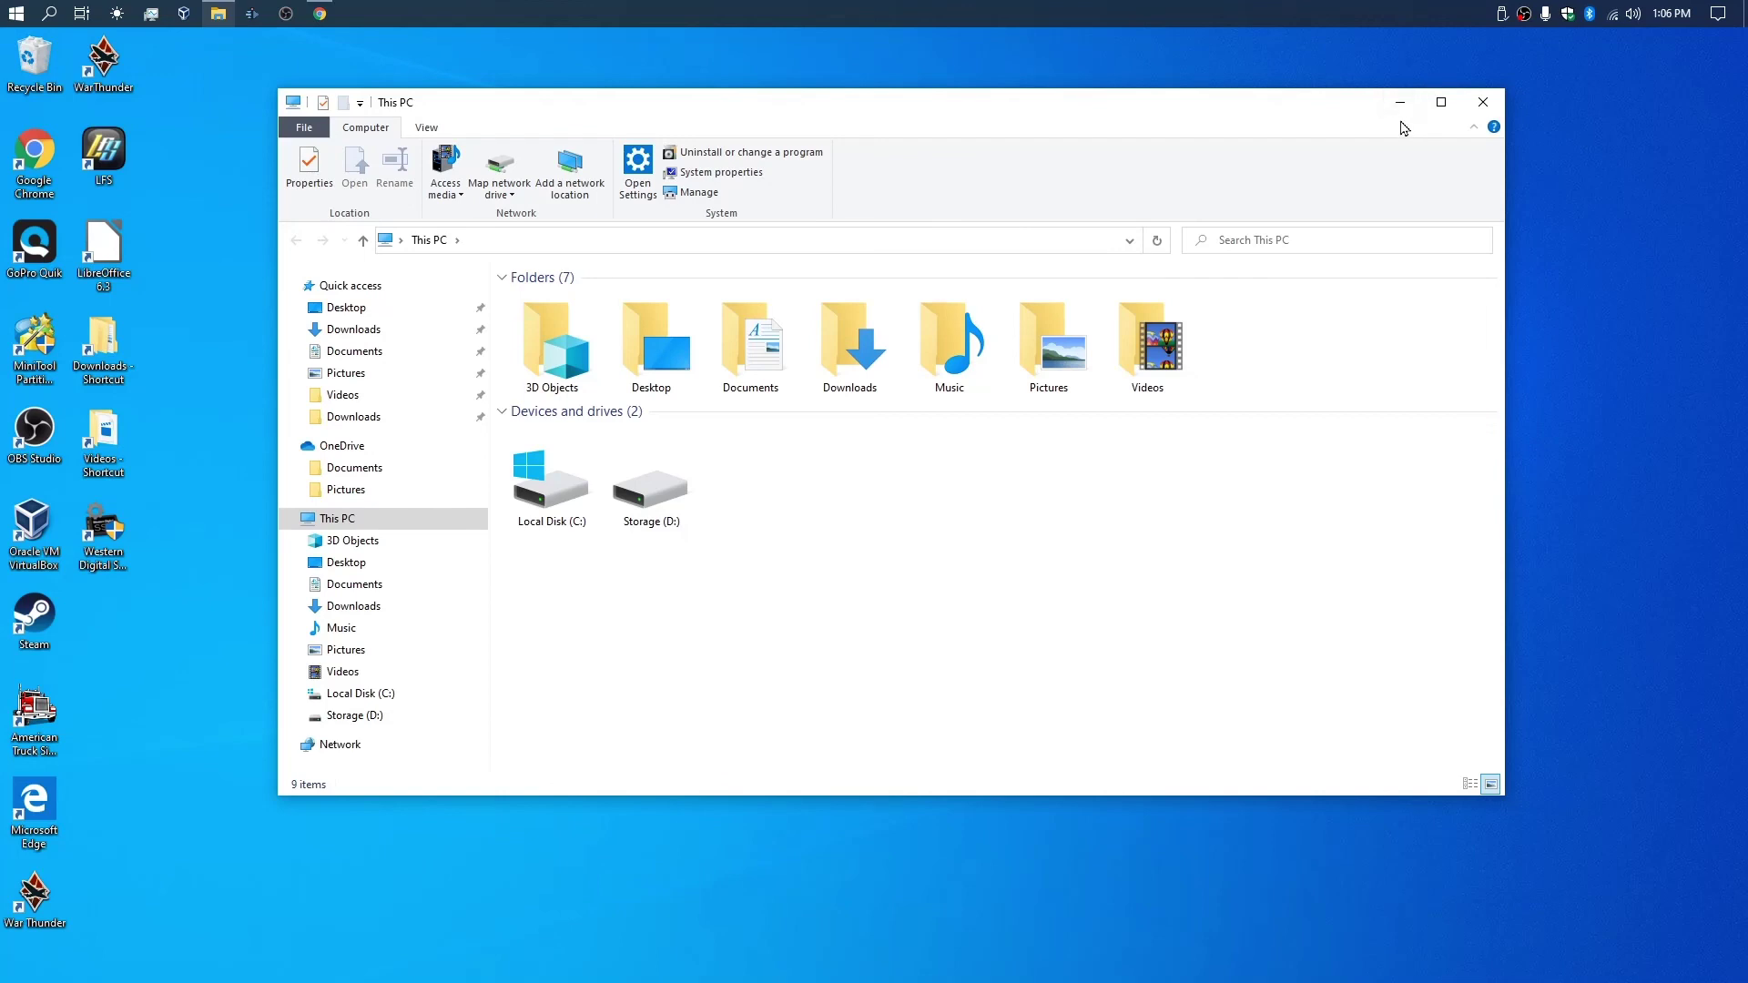
{"action": "left_click", "coordinate": [1493, 107]}
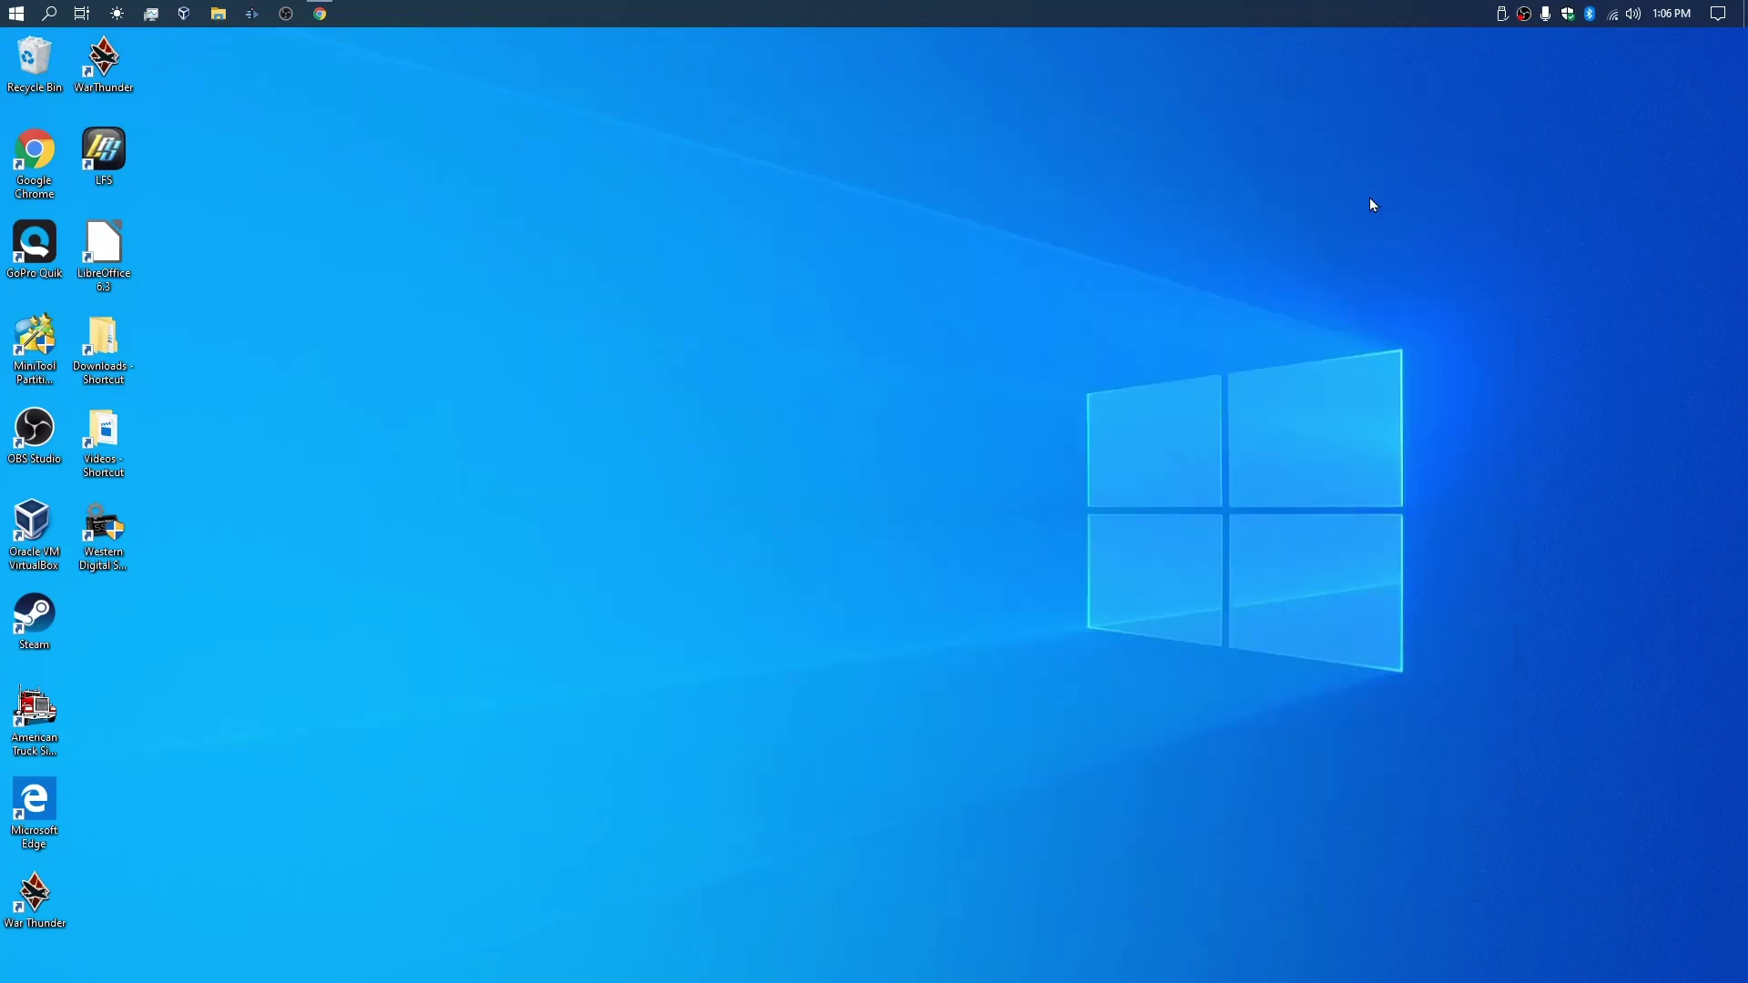